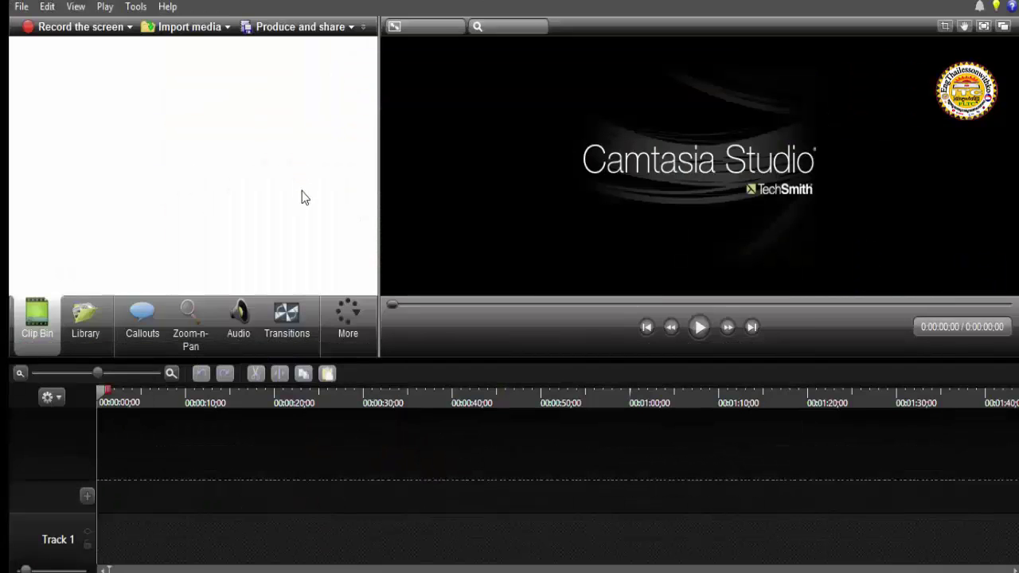
- Import the 10word lesson video from the Desktop into the clip bin
{"action": "left_click", "coordinate": [182, 28]}
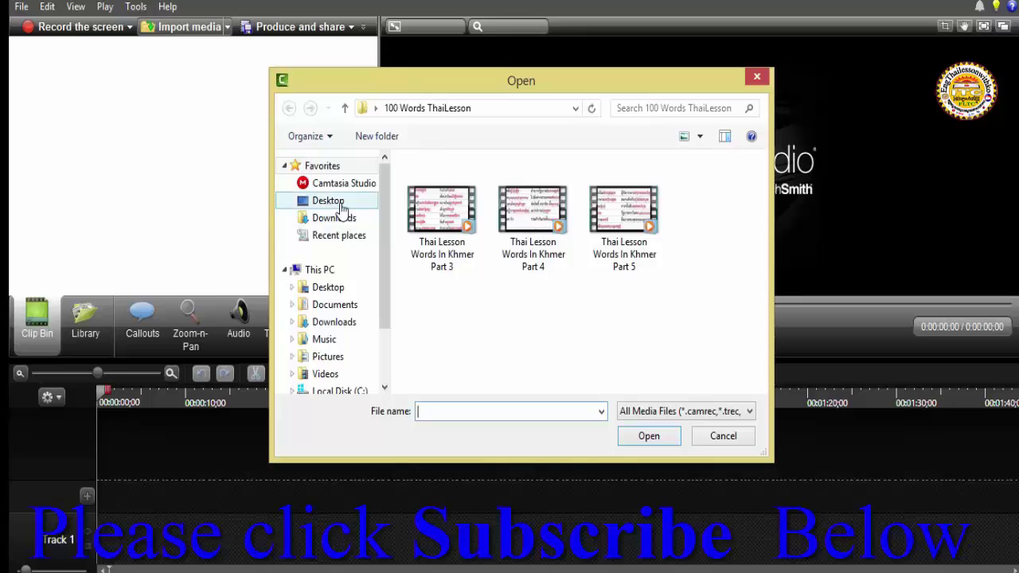
{"action": "left_click", "coordinate": [341, 205]}
{"action": "scroll", "coordinate": [505, 269], "scroll_direction": "down", "scroll_amount": 5}
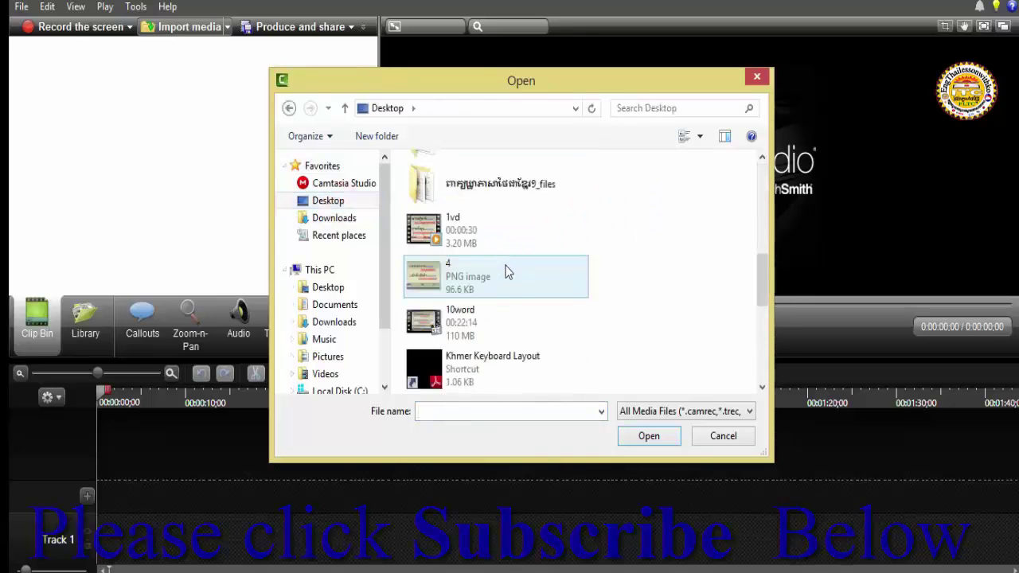
{"action": "scroll", "coordinate": [505, 282], "scroll_direction": "down", "scroll_amount": 5}
{"action": "scroll", "coordinate": [510, 341], "scroll_direction": "up", "scroll_amount": 2}
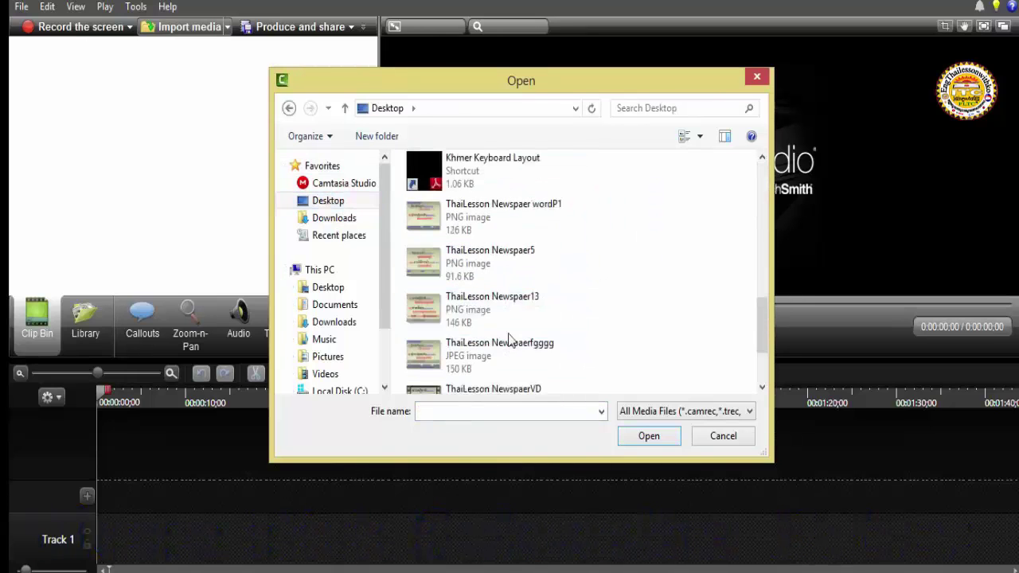
{"action": "scroll", "coordinate": [510, 341], "scroll_direction": "up", "scroll_amount": 3}
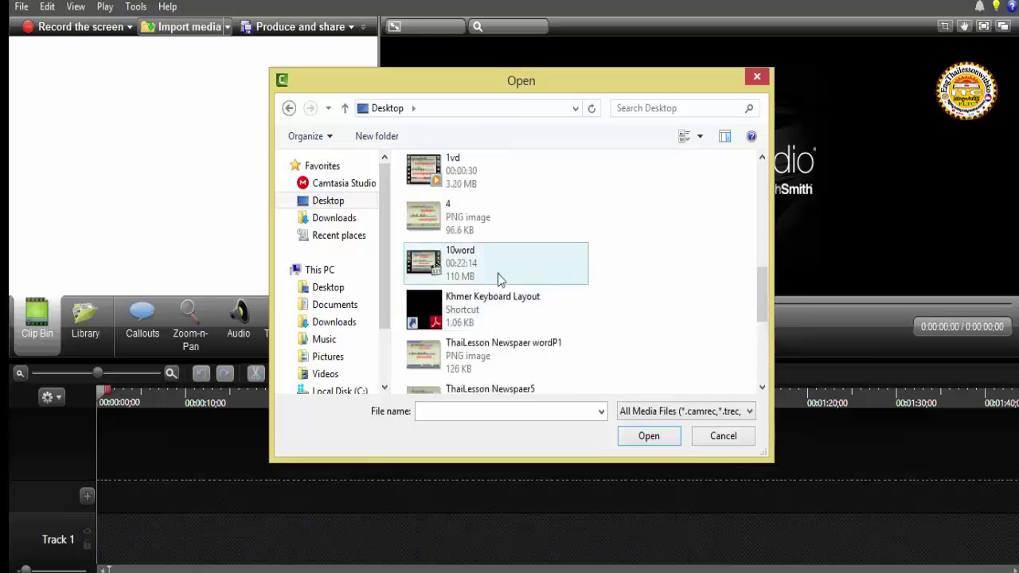
{"action": "left_click", "coordinate": [477, 273]}
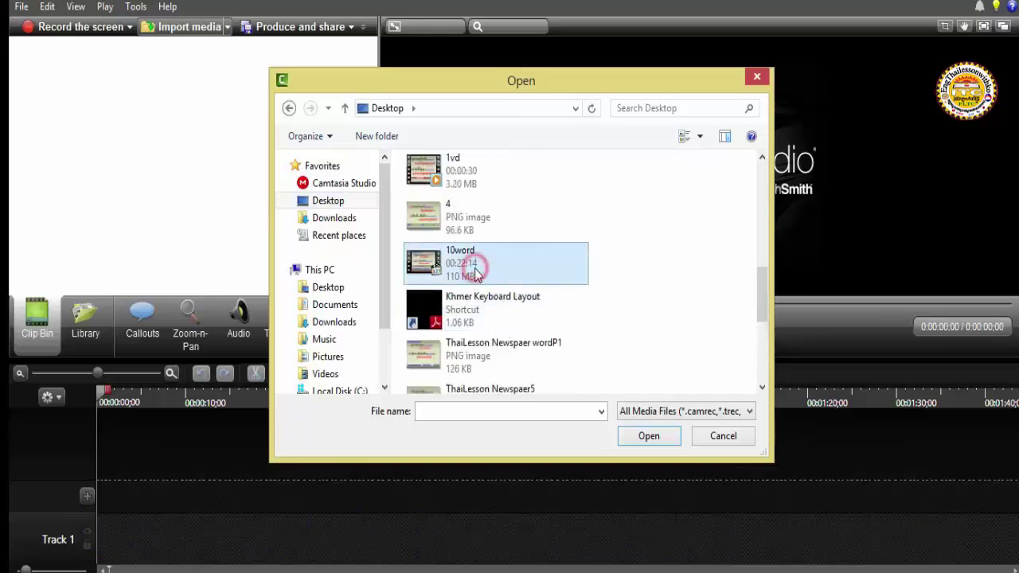
{"action": "left_click", "coordinate": [648, 438]}
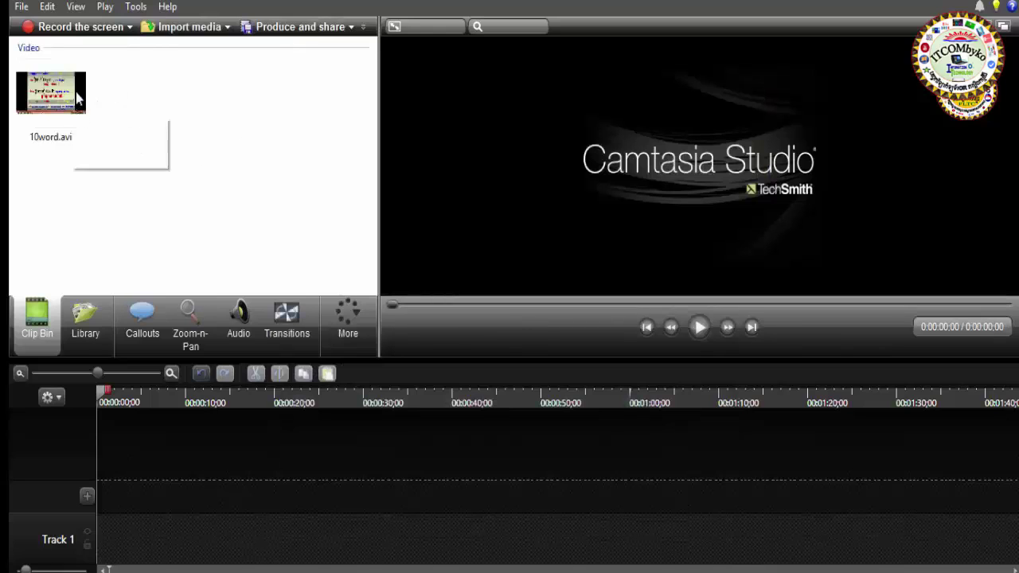
- Import LogoChannel and LogoThaiLesson1 together from the Desktop's Eko > New folder
{"action": "left_click", "coordinate": [165, 28]}
{"action": "left_click", "coordinate": [485, 322]}
{"action": "scroll", "coordinate": [486, 326], "scroll_direction": "down", "scroll_amount": 3}
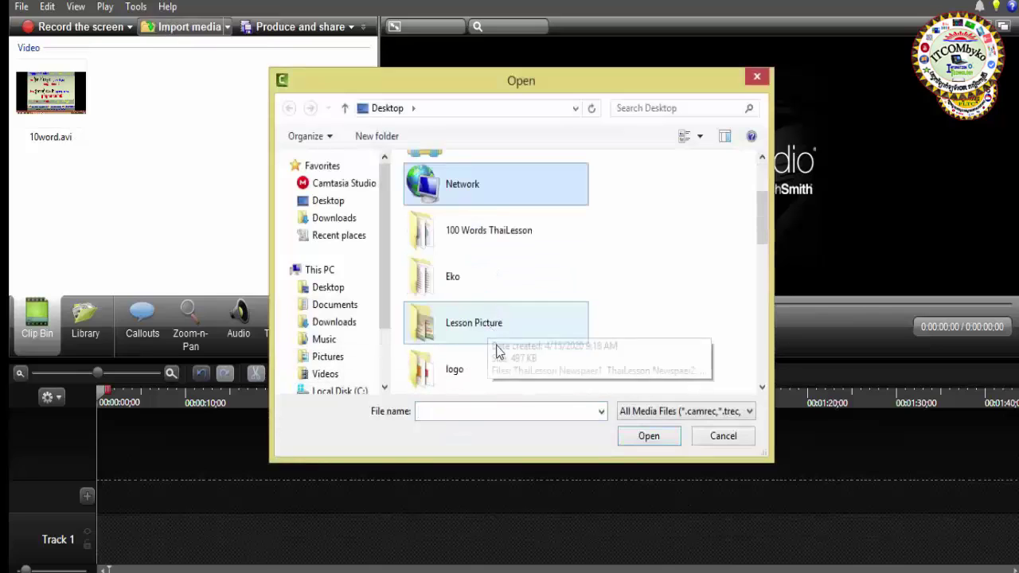
{"action": "double_click", "coordinate": [478, 371]}
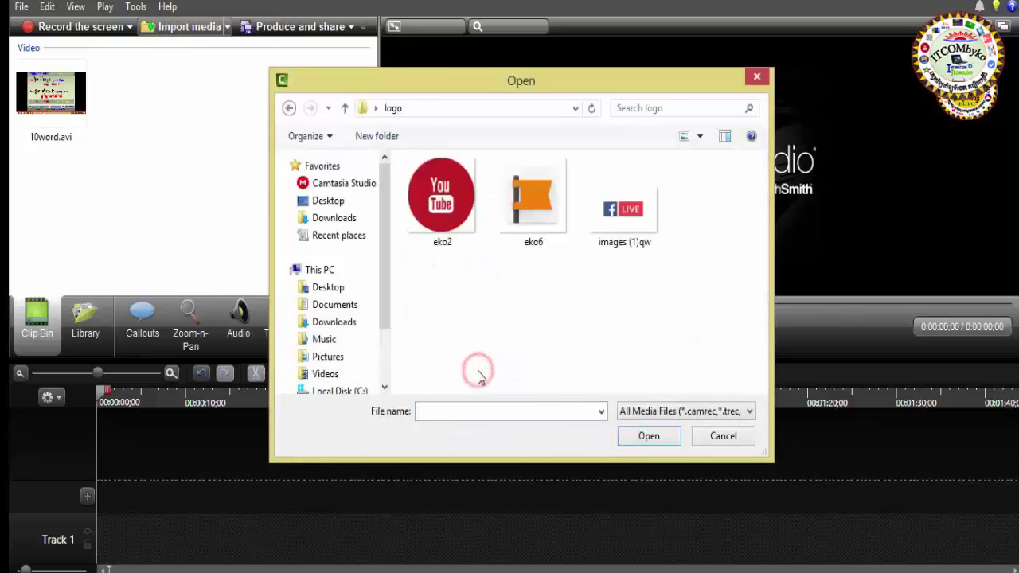
{"action": "left_click", "coordinate": [287, 110]}
{"action": "double_click", "coordinate": [471, 280]}
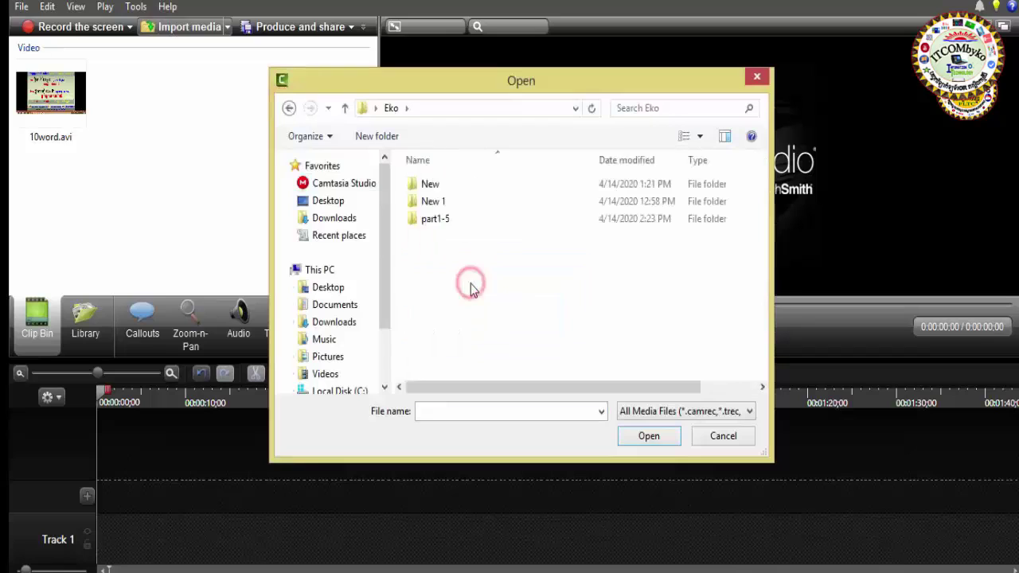
{"action": "double_click", "coordinate": [448, 189]}
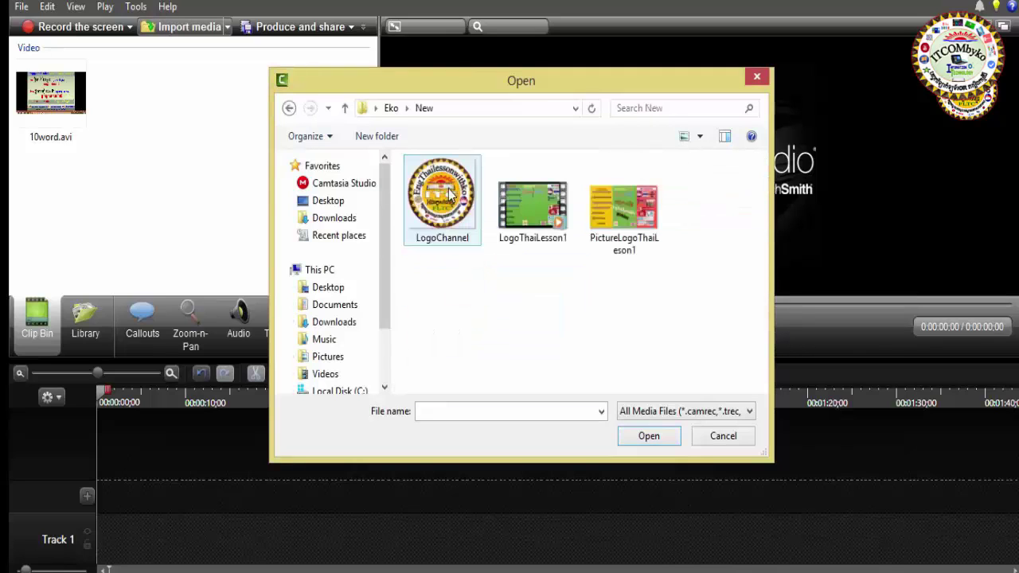
{"action": "left_click", "coordinate": [442, 199]}
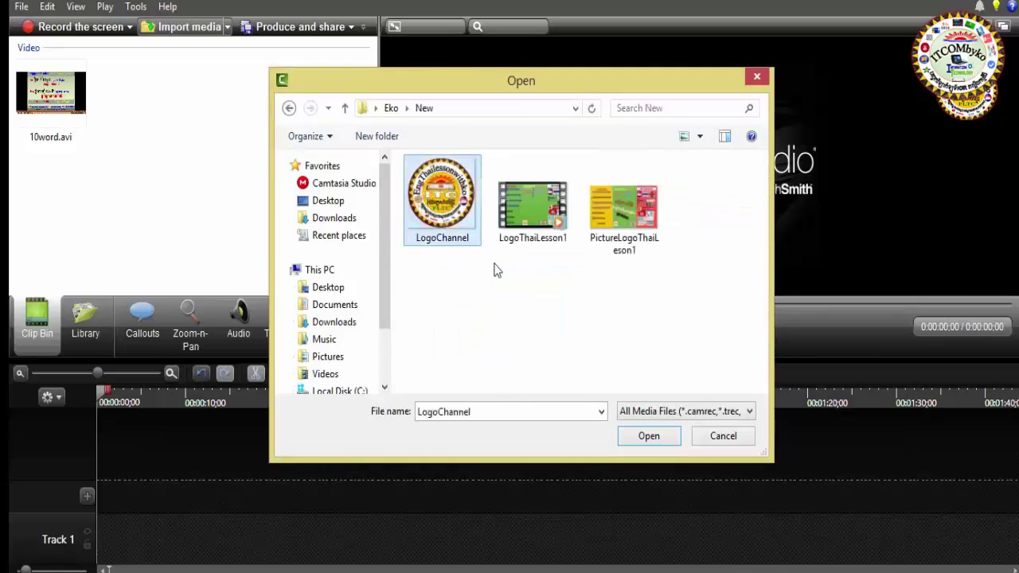
{"action": "left_click", "coordinate": [533, 207], "text": "ctrl"}
{"action": "left_click", "coordinate": [645, 441]}
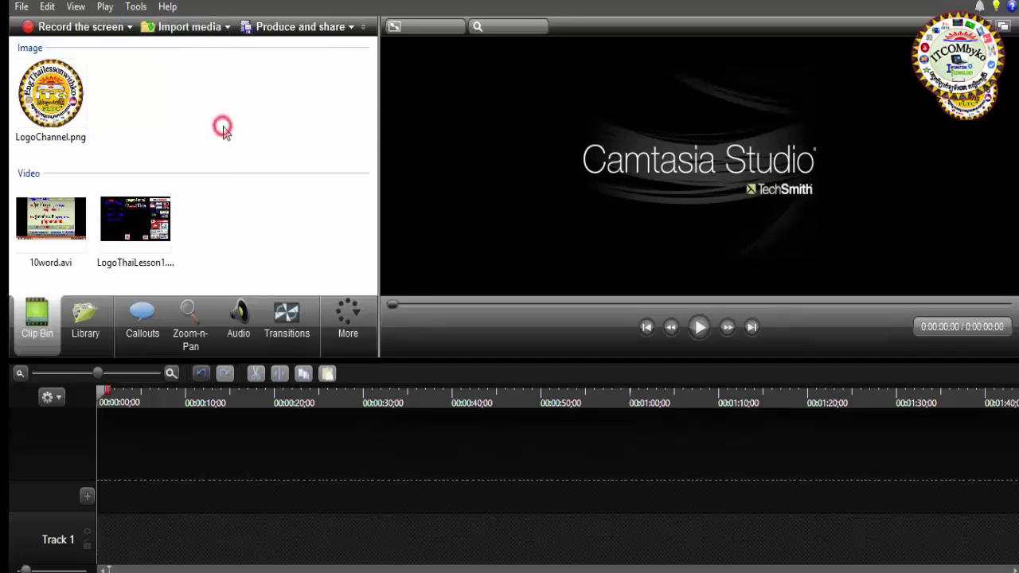
- Close a second import dialog unused, then place LogoThaiLesson1 at the start of Track 1
{"action": "left_click", "coordinate": [189, 26]}
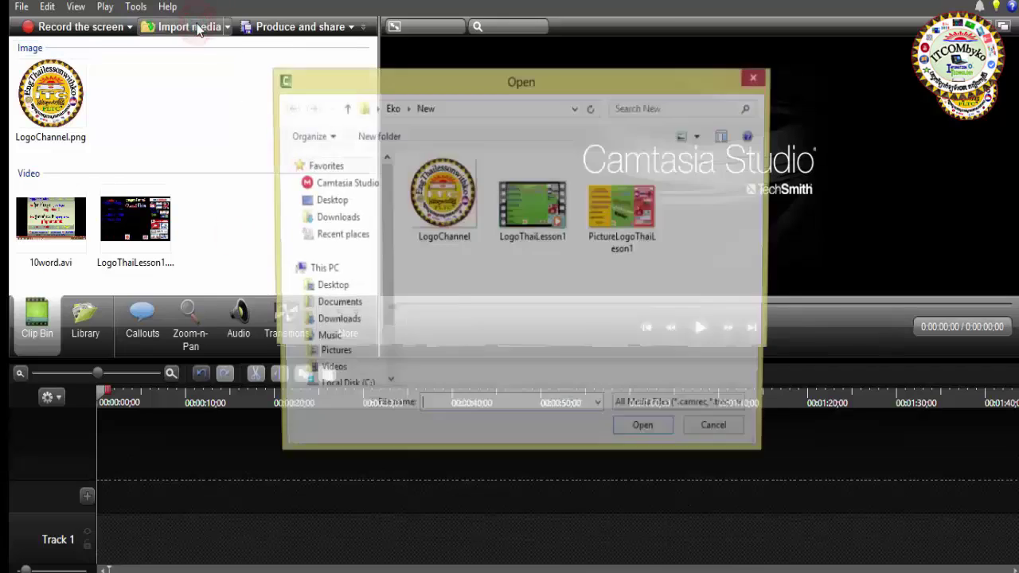
{"action": "left_click", "coordinate": [334, 206]}
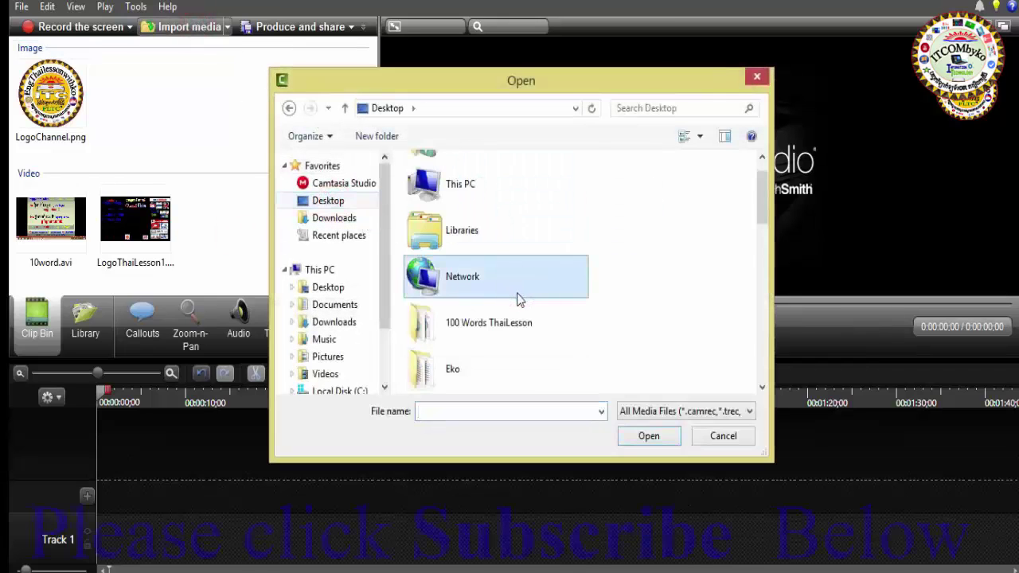
{"action": "scroll", "coordinate": [518, 293], "scroll_direction": "down", "scroll_amount": 5}
{"action": "scroll", "coordinate": [519, 299], "scroll_direction": "up", "scroll_amount": 3}
{"action": "scroll", "coordinate": [518, 301], "scroll_direction": "down", "scroll_amount": 3}
{"action": "scroll", "coordinate": [522, 308], "scroll_direction": "down", "scroll_amount": 3}
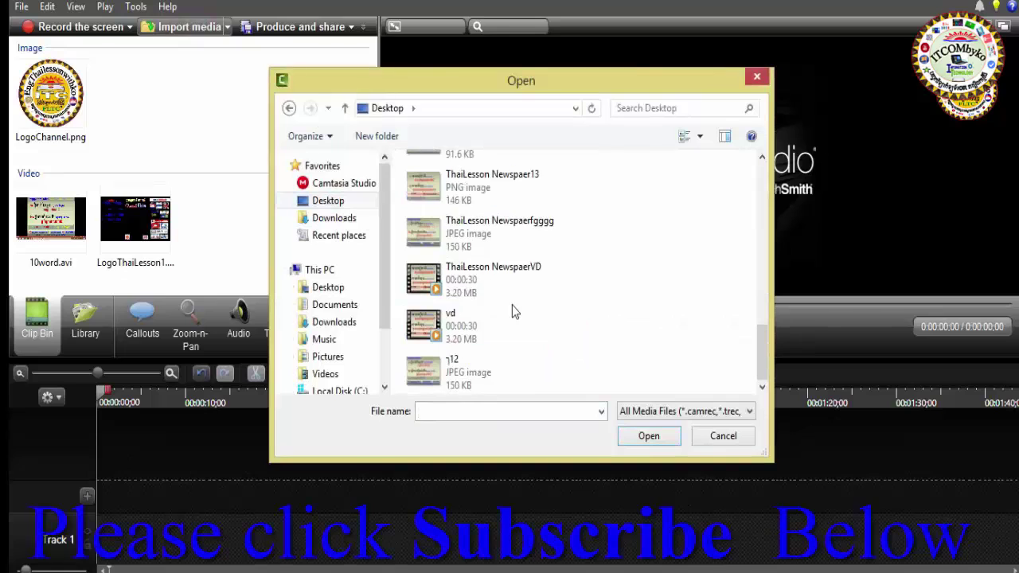
{"action": "scroll", "coordinate": [512, 312], "scroll_direction": "up", "scroll_amount": 10}
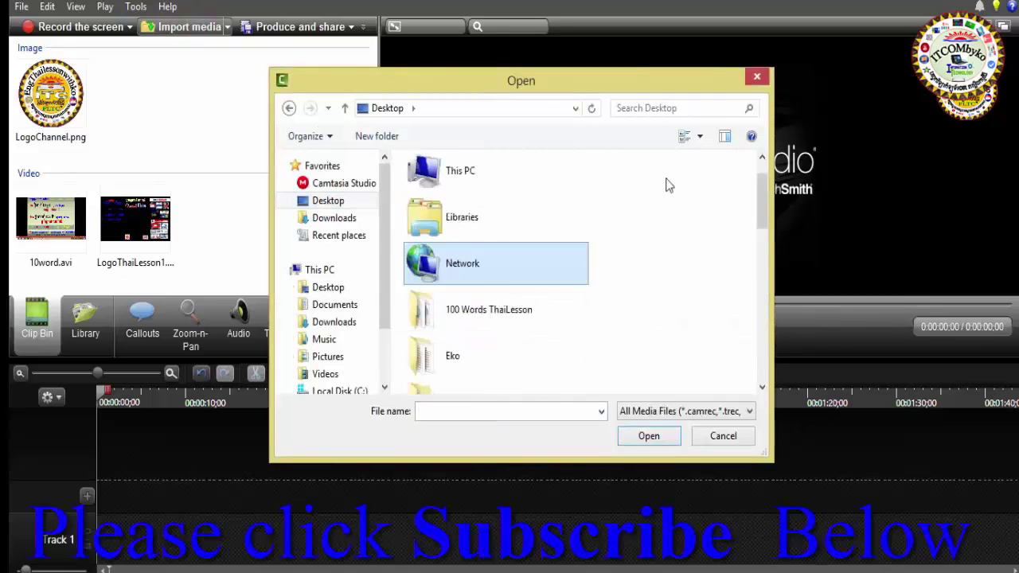
{"action": "left_click", "coordinate": [753, 82]}
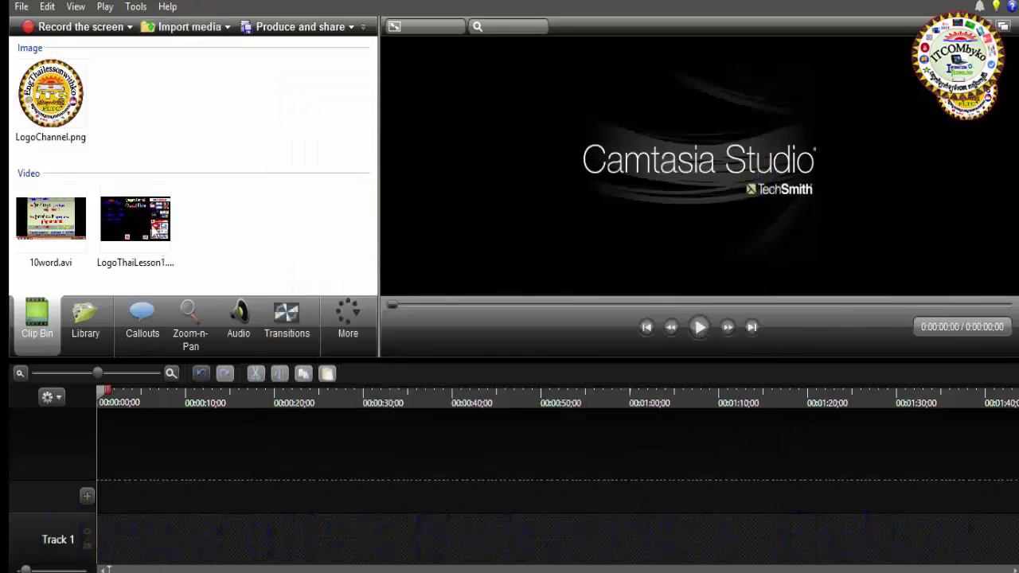
{"action": "mouse_move", "coordinate": [136, 219]}
{"action": "left_mouse_down"}
{"action": "mouse_move", "coordinate": [172, 495]}
{"action": "mouse_move", "coordinate": [166, 518]}
{"action": "left_mouse_up"}
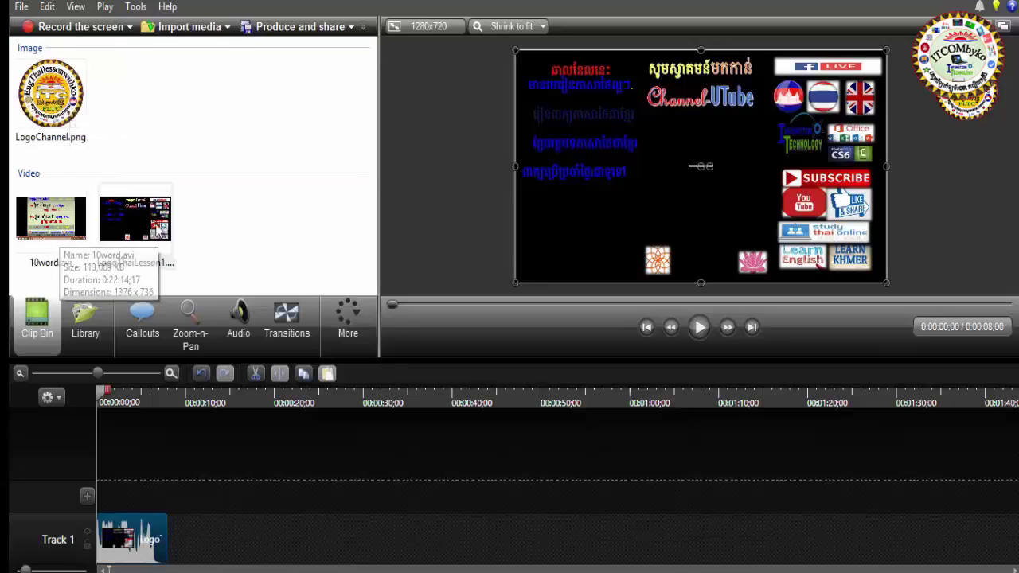
- Preview the 8-second logo intro to its end and select the 10word video in the bin
{"action": "left_click", "coordinate": [696, 329]}
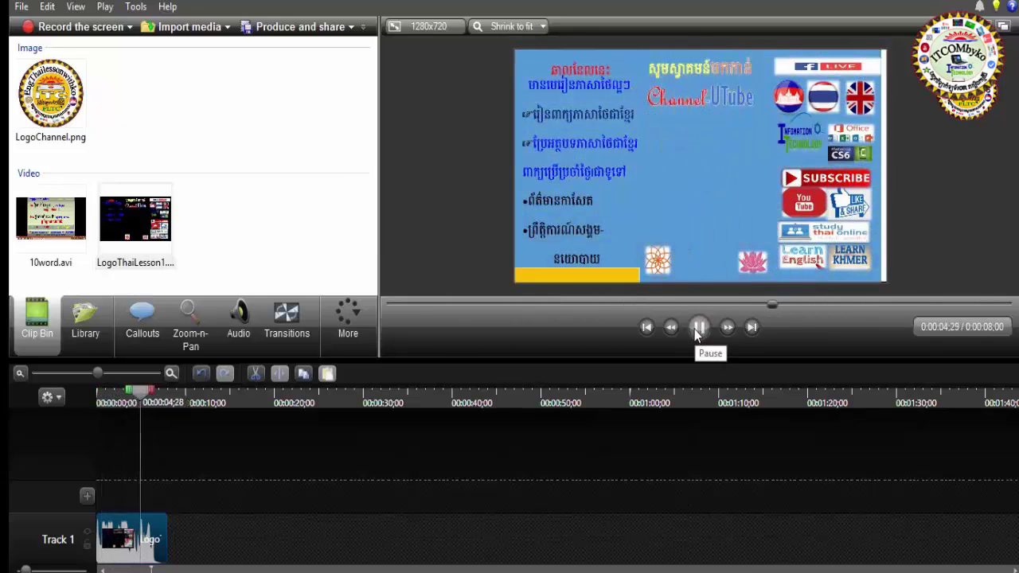
{"action": "left_click", "coordinate": [51, 219]}
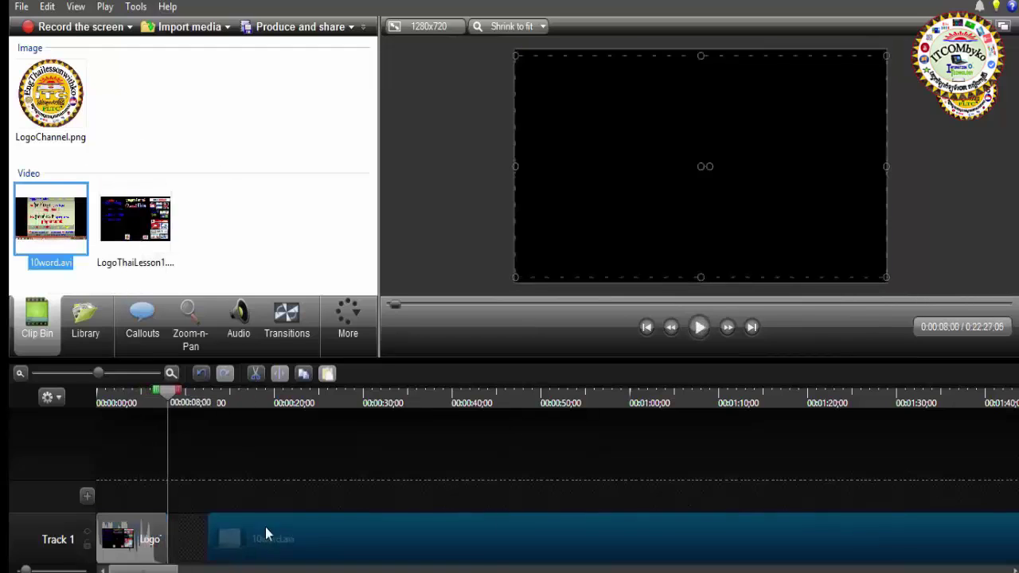
- Add 10word.avi to Track 1 after the logo clip and preview its opening seconds
{"action": "left_click_drag", "start_coordinate": [205, 564], "coordinate": [263, 531]}
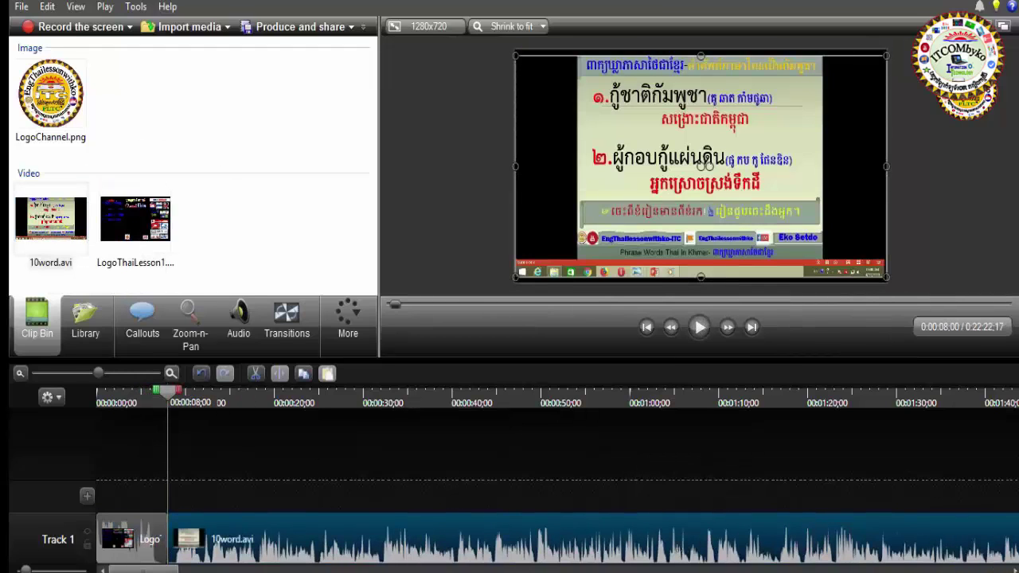
{"action": "left_click", "coordinate": [698, 331]}
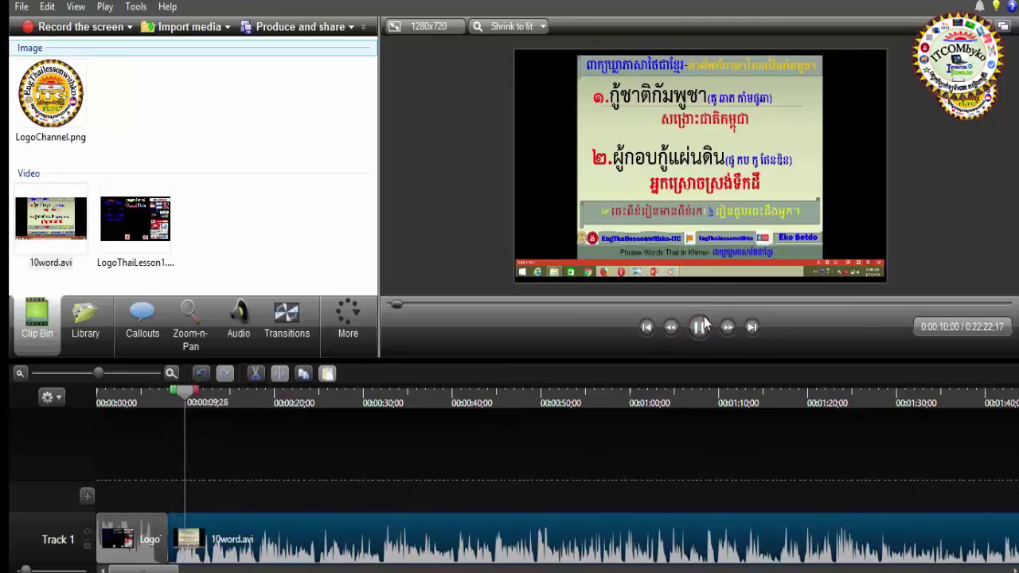
{"action": "left_click", "coordinate": [696, 322]}
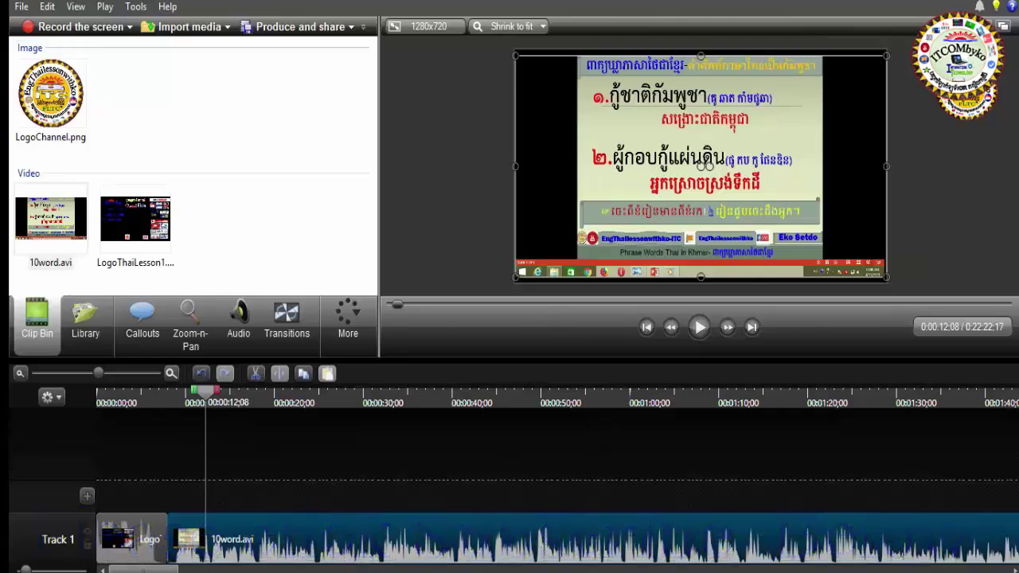
- Drag the lesson video's left, right, bottom and top edges out to the preview frame's edges
{"action": "left_click_drag", "start_coordinate": [505, 60], "coordinate": [435, 164]}
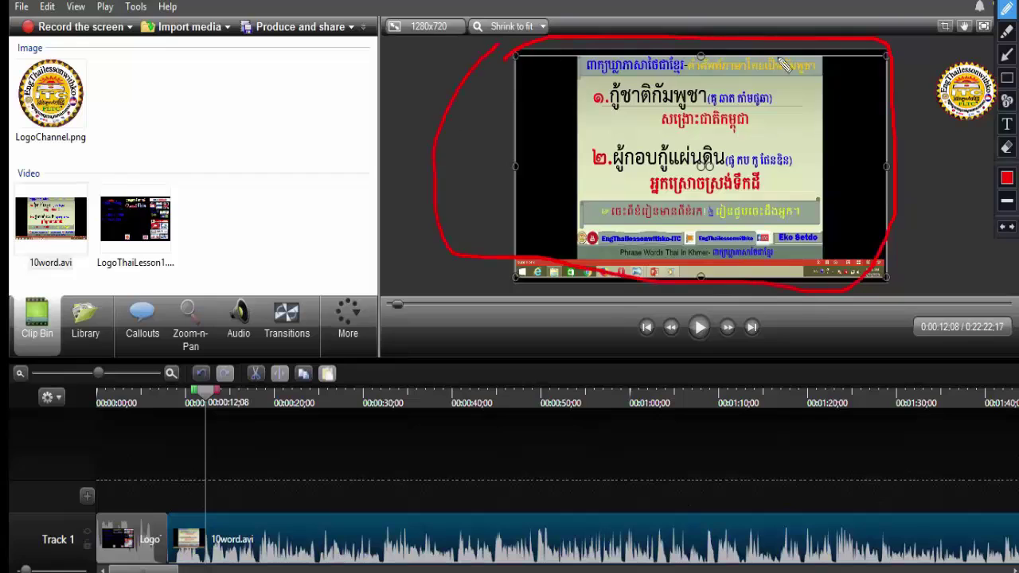
{"action": "key", "text": "Escape"}
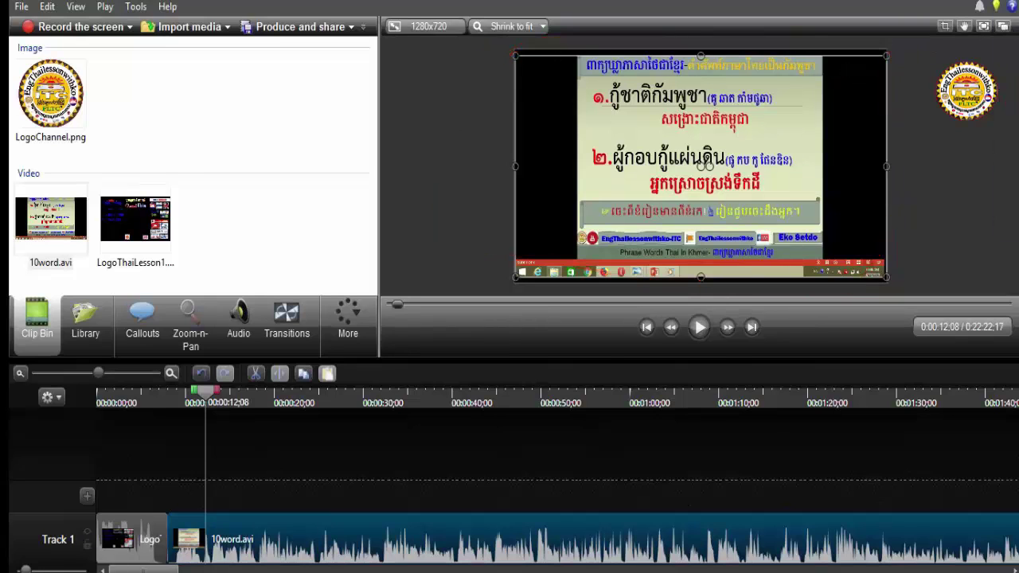
{"action": "left_click_drag", "start_coordinate": [515, 168], "coordinate": [439, 166]}
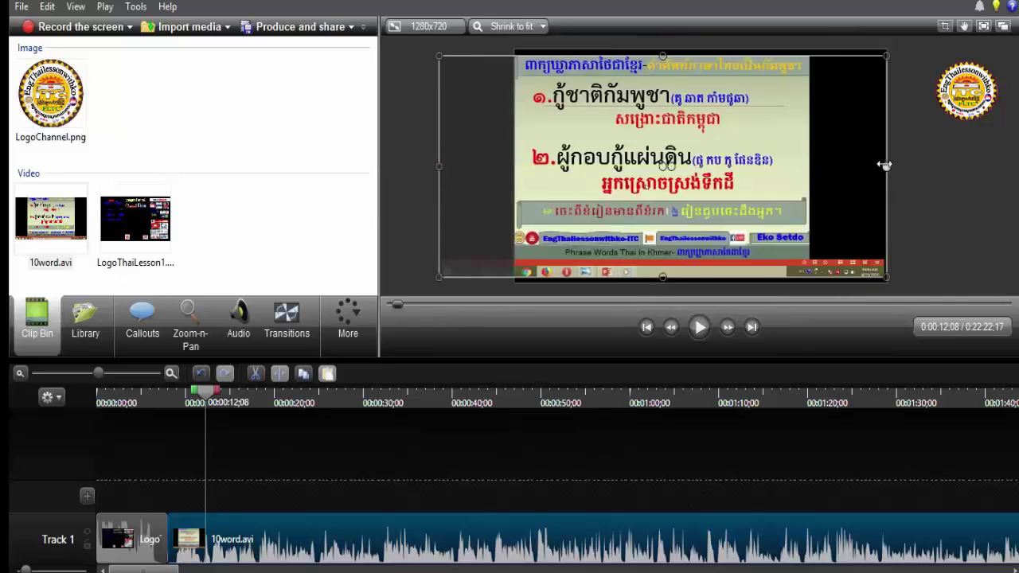
{"action": "left_click_drag", "start_coordinate": [885, 165], "coordinate": [980, 168]}
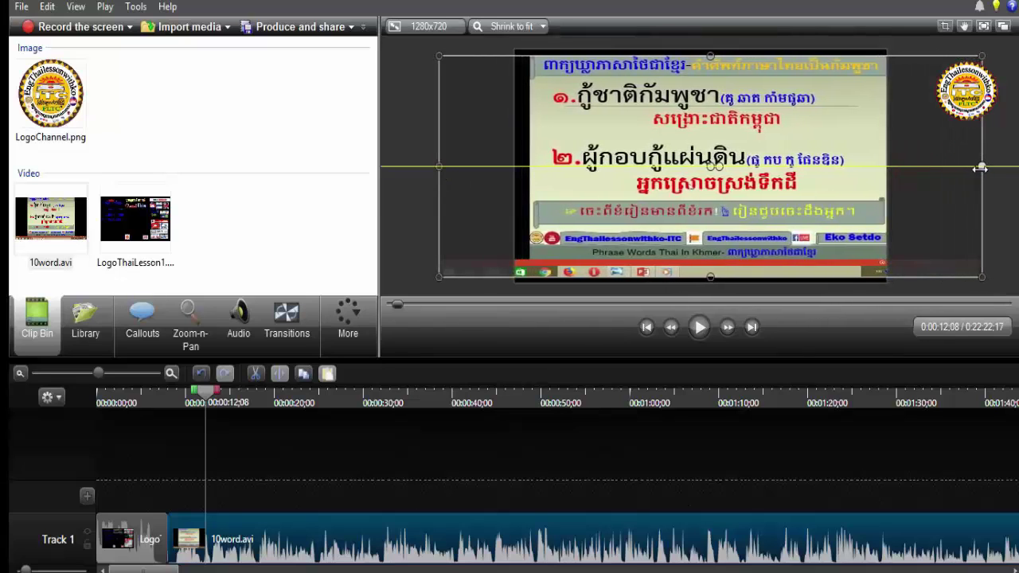
{"action": "left_click_drag", "start_coordinate": [443, 164], "coordinate": [422, 172]}
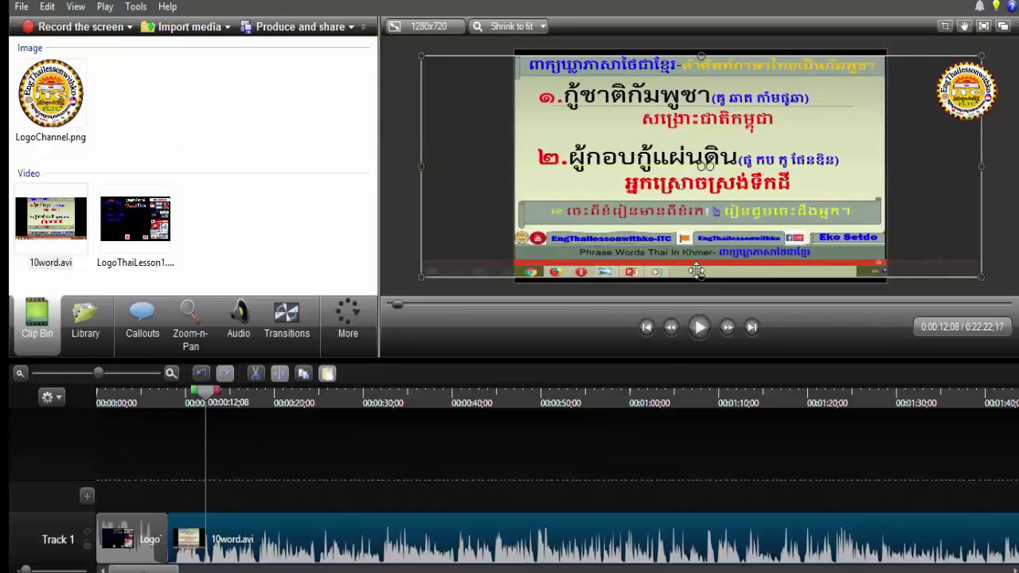
{"action": "left_click_drag", "start_coordinate": [699, 277], "coordinate": [699, 295]}
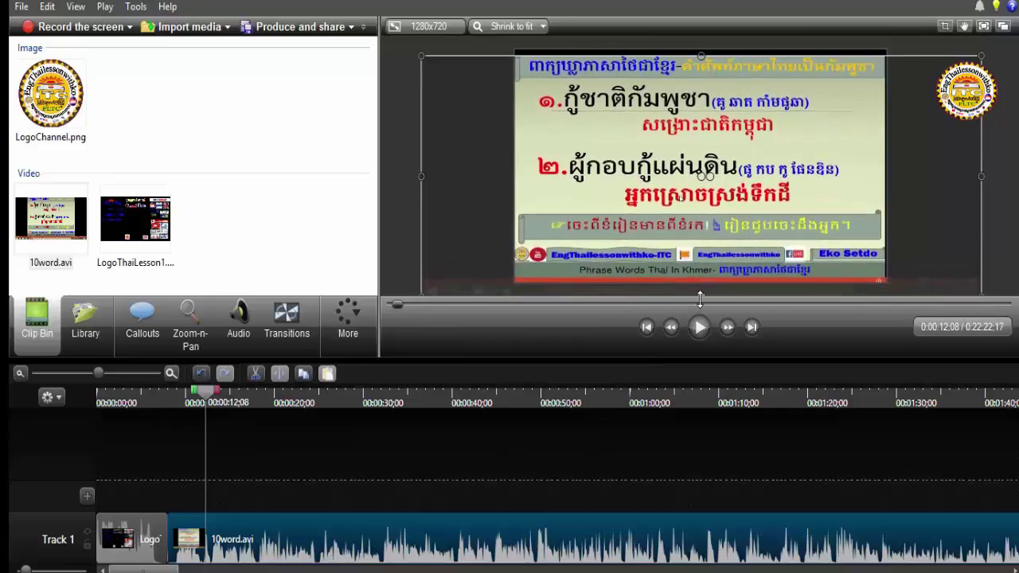
{"action": "left_click_drag", "start_coordinate": [702, 53], "coordinate": [702, 43]}
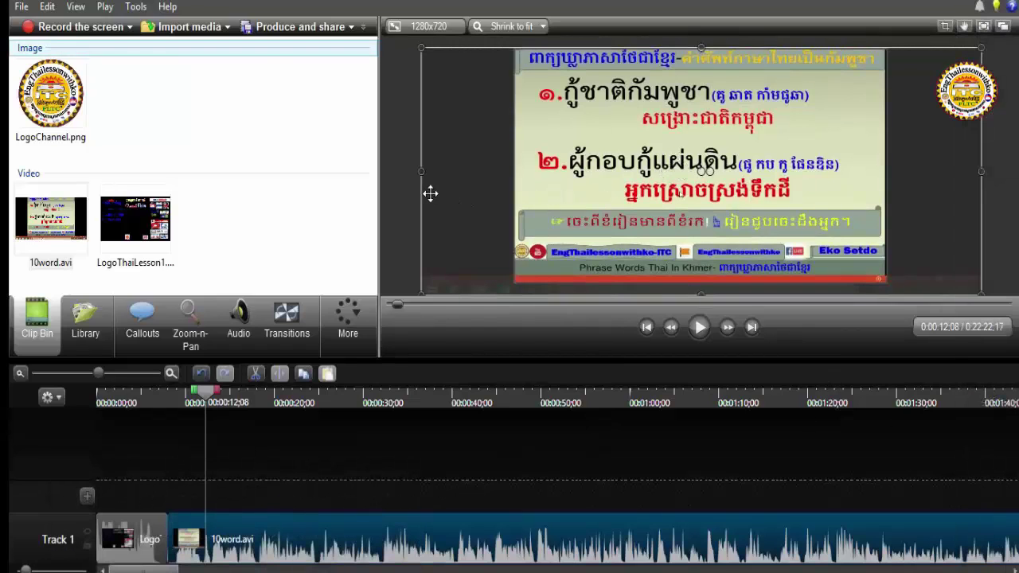
{"action": "left_click_drag", "start_coordinate": [422, 171], "coordinate": [421, 172]}
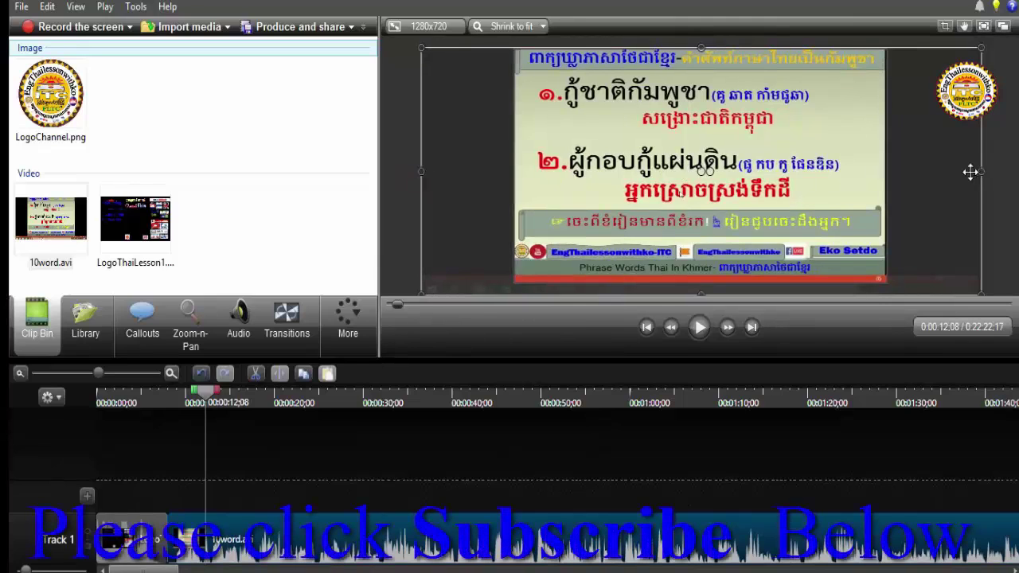
{"action": "left_click_drag", "start_coordinate": [980, 172], "coordinate": [985, 172]}
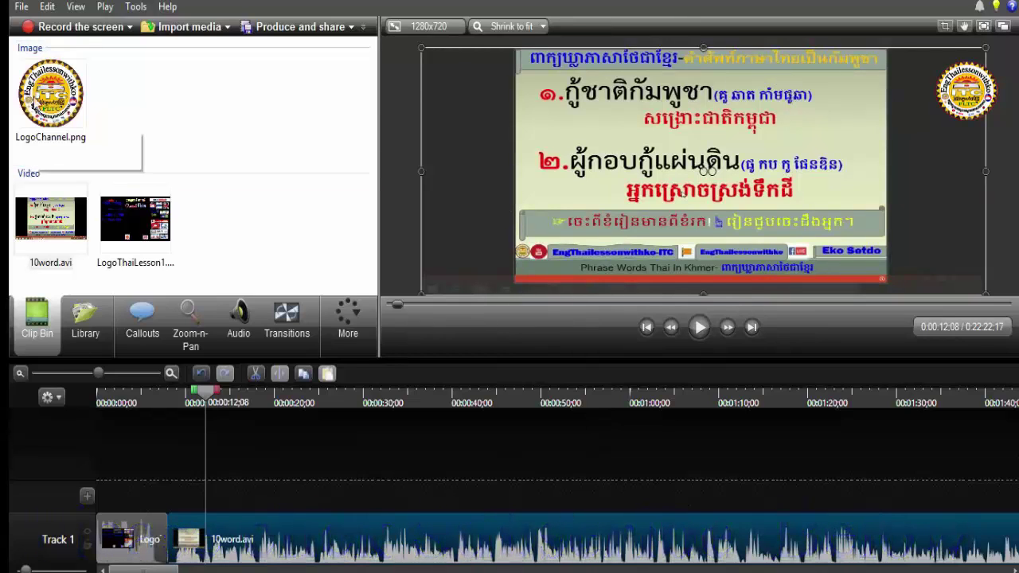
{"action": "left_click", "coordinate": [48, 108]}
- Place LogoChannel.png on a new Track 2 and extend it to the end of 10word.avi
{"action": "mouse_move", "coordinate": [251, 482]}
{"action": "left_mouse_down"}
{"action": "mouse_move", "coordinate": [458, 488]}
{"action": "mouse_move", "coordinate": [327, 500]}
{"action": "mouse_move", "coordinate": [873, 488]}
{"action": "left_mouse_up"}
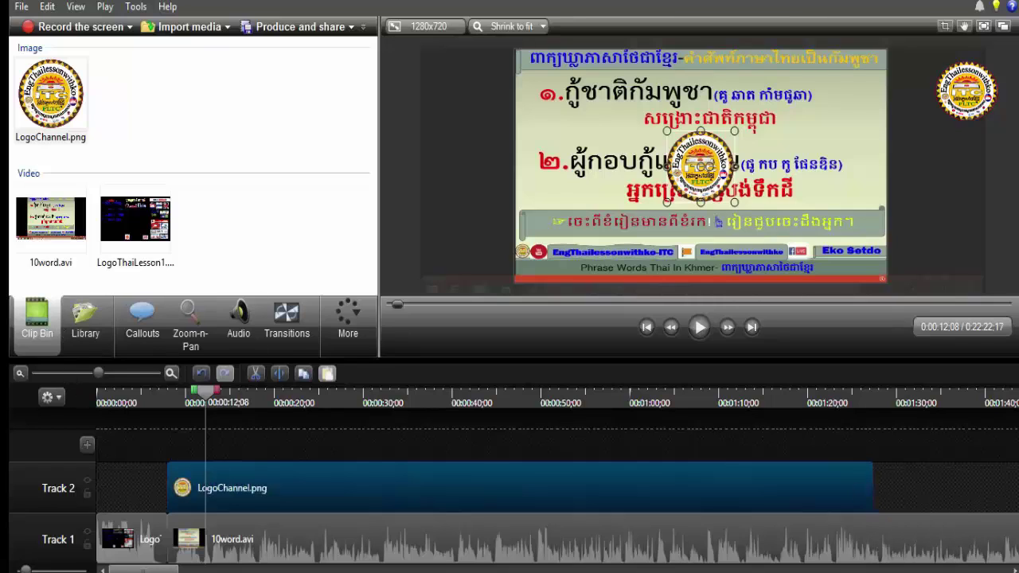
{"action": "left_click_drag", "start_coordinate": [18, 381], "coordinate": [21, 374]}
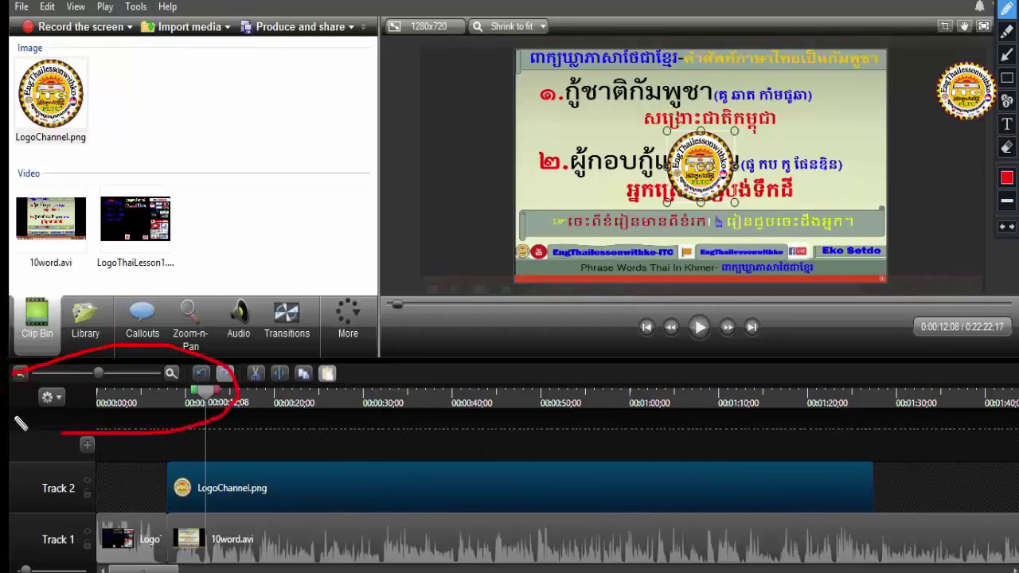
{"action": "left_click_drag", "start_coordinate": [249, 495], "coordinate": [494, 528]}
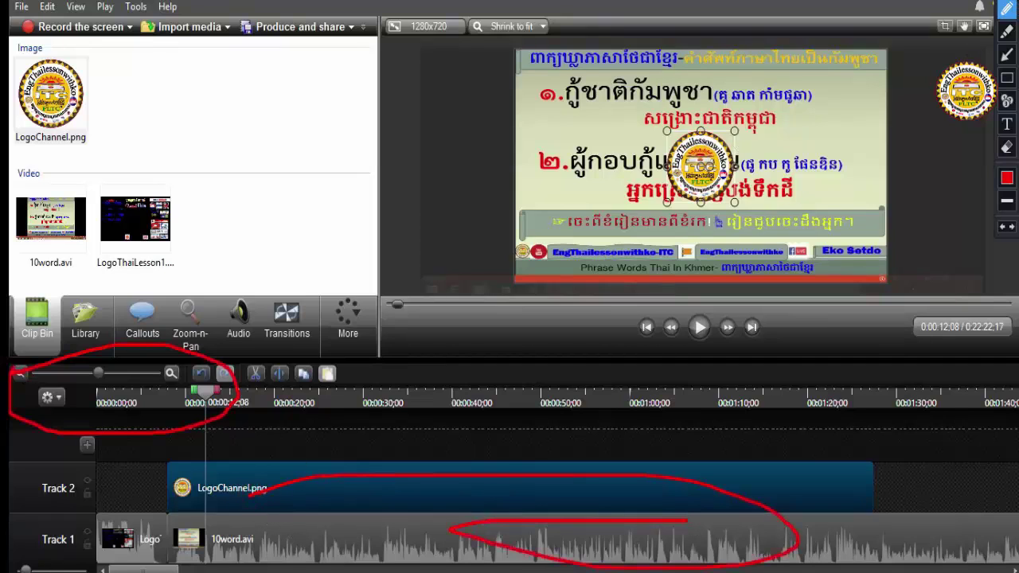
{"action": "key", "text": "Escape"}
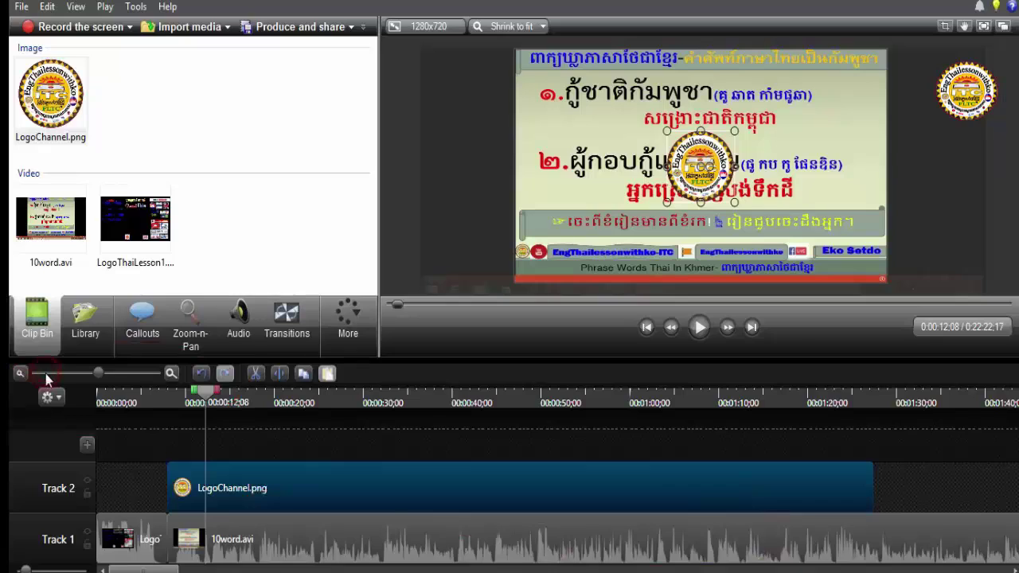
{"action": "left_click", "coordinate": [46, 373]}
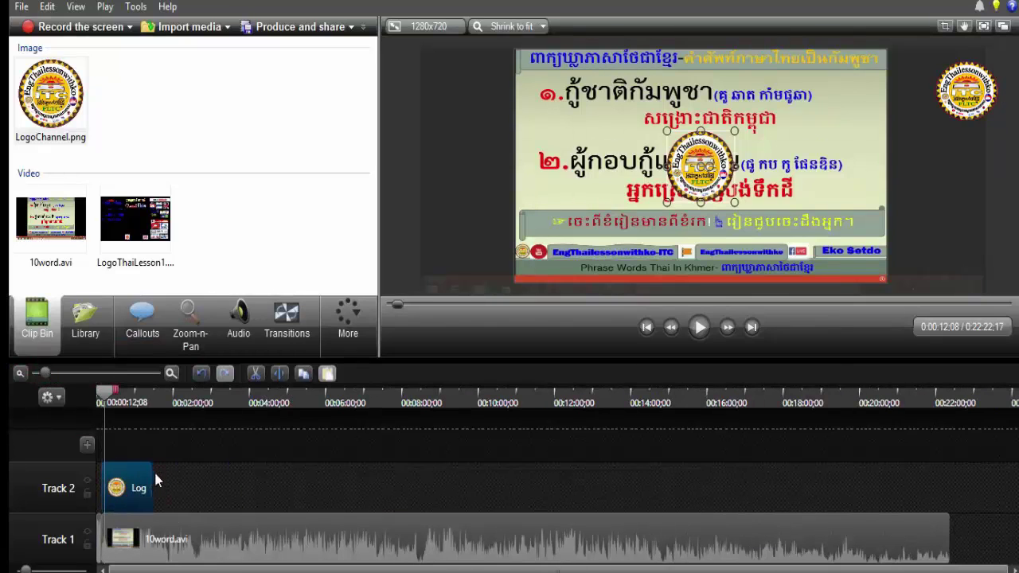
{"action": "left_click_drag", "start_coordinate": [153, 478], "coordinate": [906, 483]}
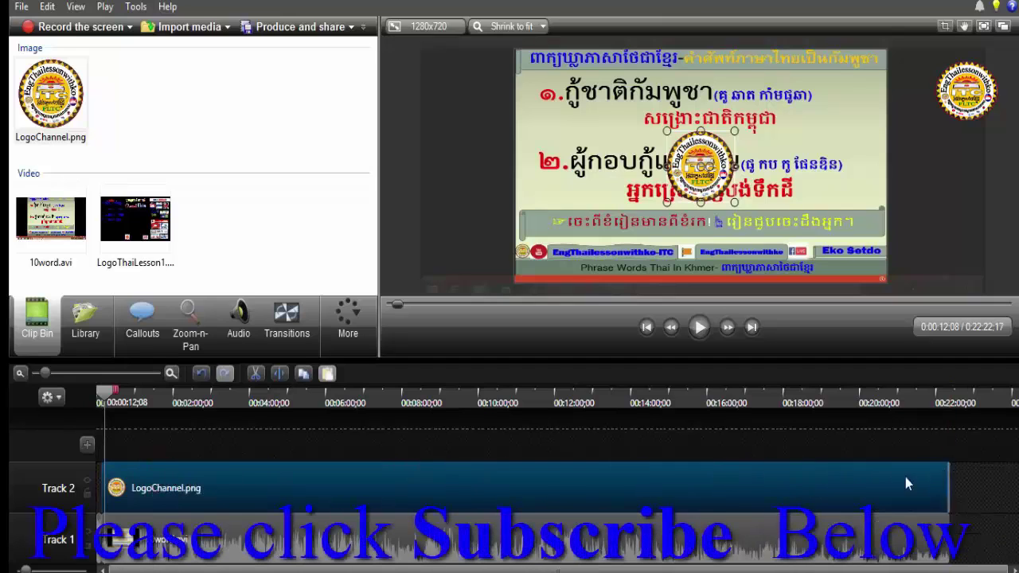
{"action": "left_click", "coordinate": [337, 537]}
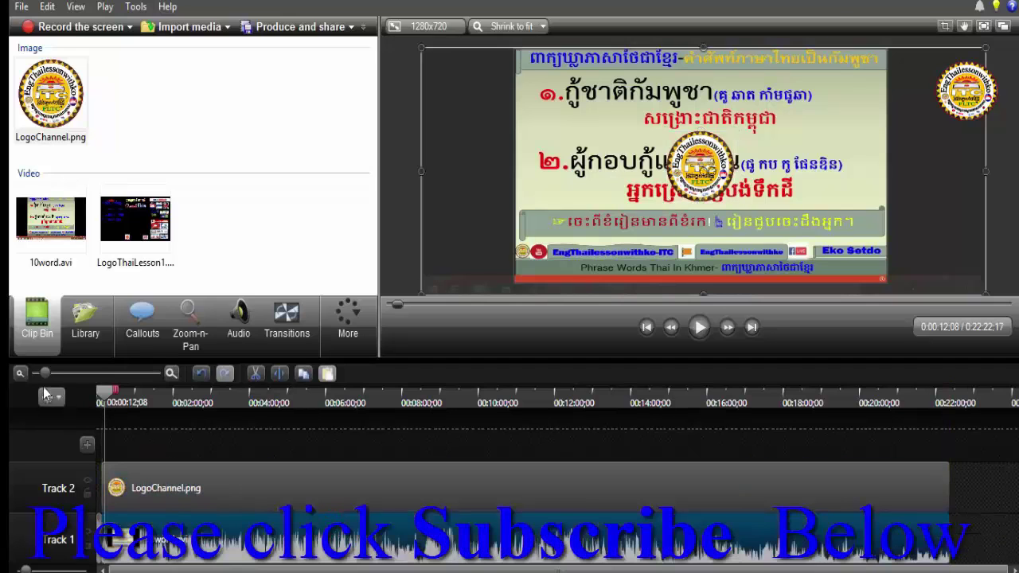
{"action": "left_click_drag", "start_coordinate": [44, 373], "coordinate": [105, 379]}
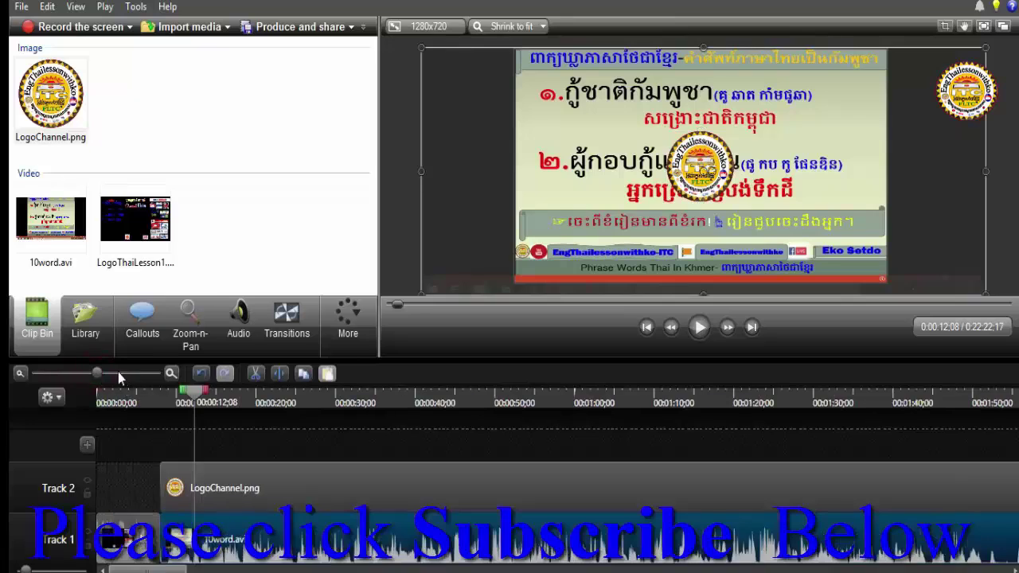
- Move the logo overlay to the upper-right of the frame and shrink it
{"action": "left_click", "coordinate": [415, 498]}
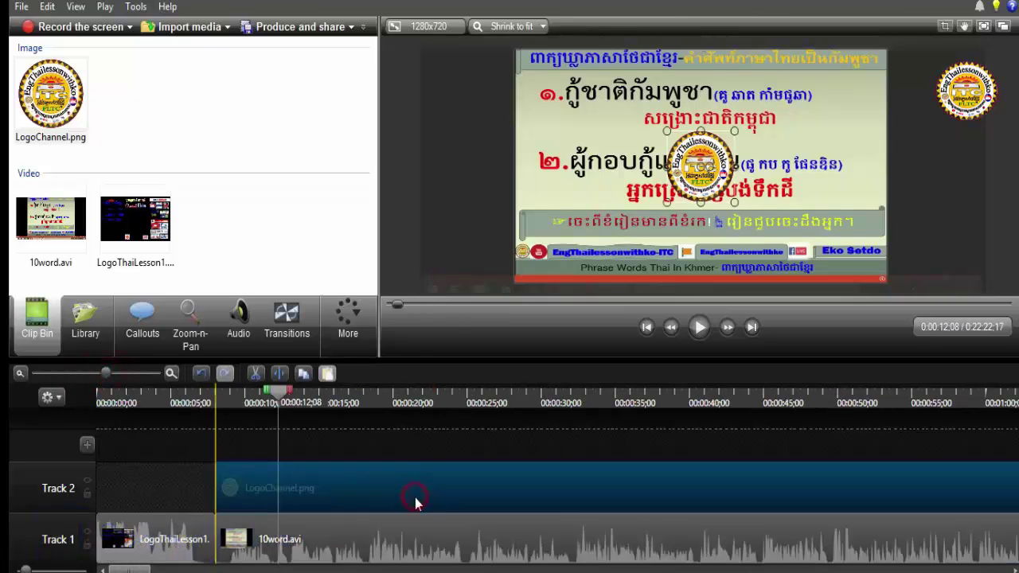
{"action": "left_click_drag", "start_coordinate": [695, 175], "coordinate": [832, 107]}
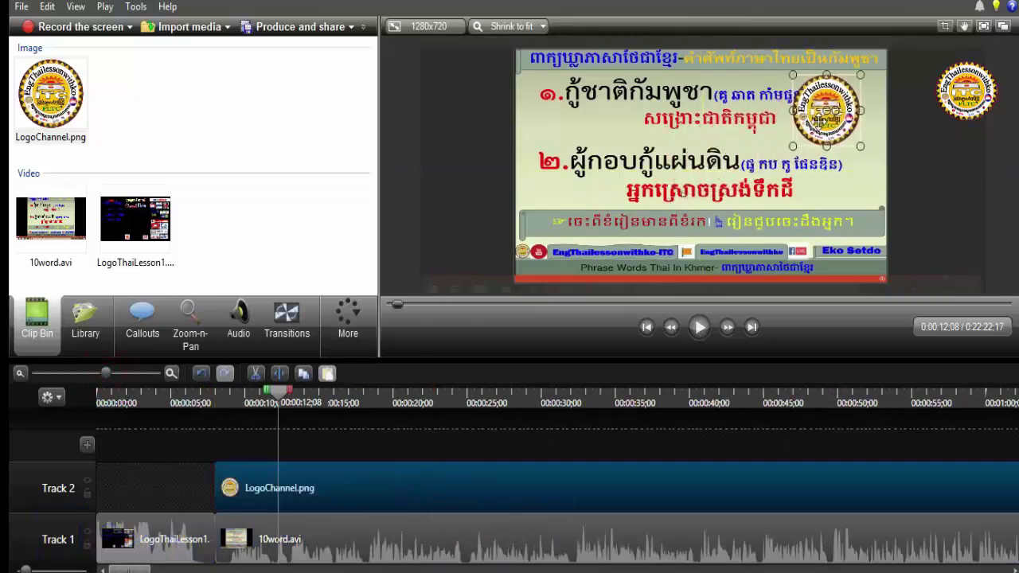
{"action": "left_click_drag", "start_coordinate": [796, 143], "coordinate": [866, 68]}
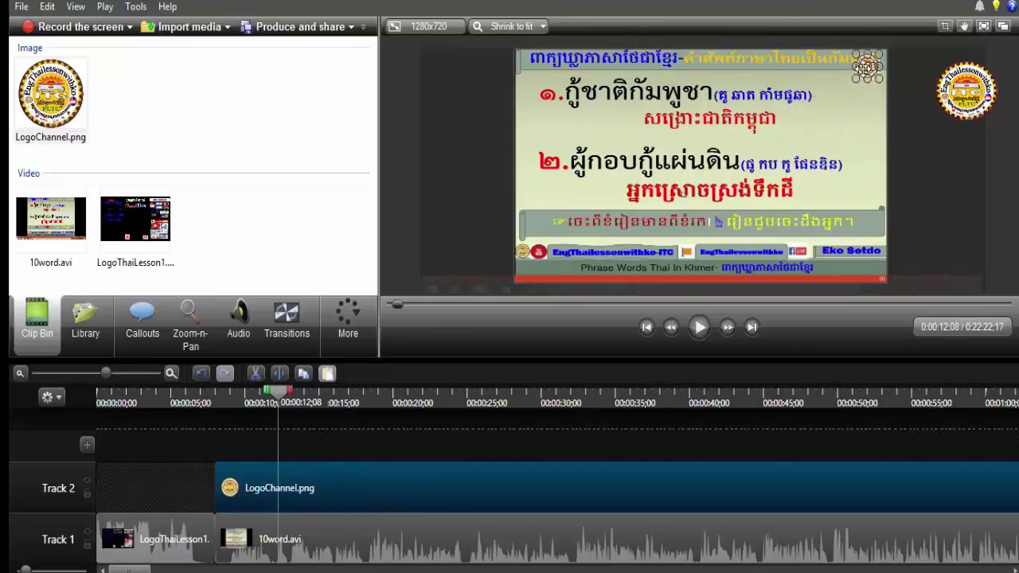
- Fine-tune the small logo badge's position in the top-right corner of the video
{"action": "left_click", "coordinate": [849, 110]}
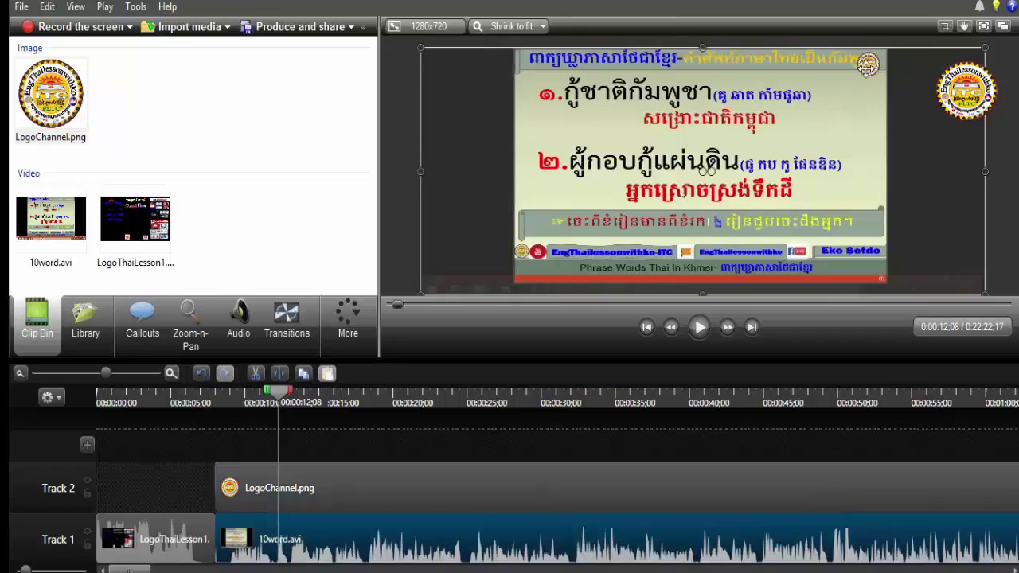
{"action": "left_click", "coordinate": [862, 70]}
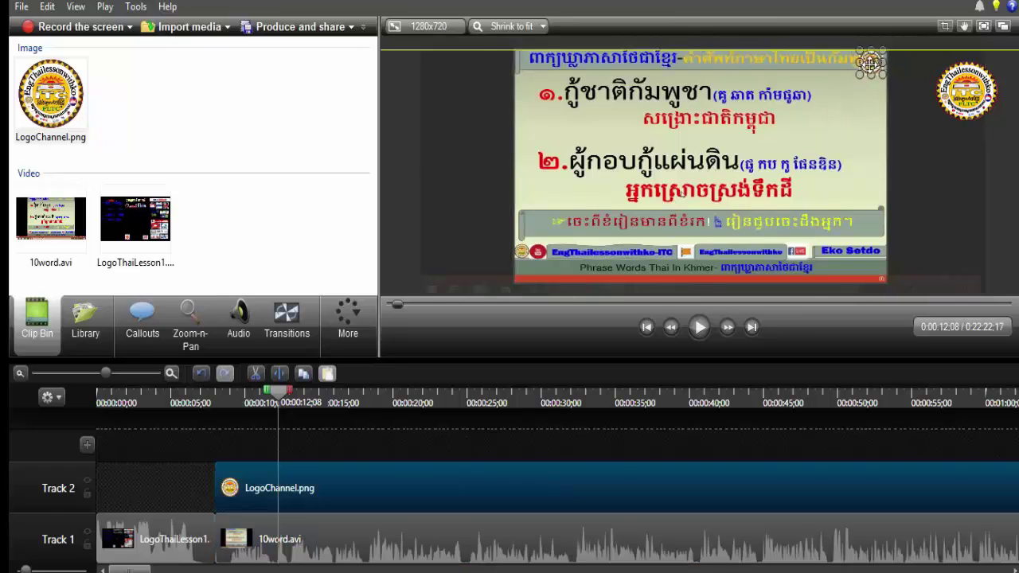
{"action": "left_click_drag", "start_coordinate": [860, 72], "coordinate": [869, 66]}
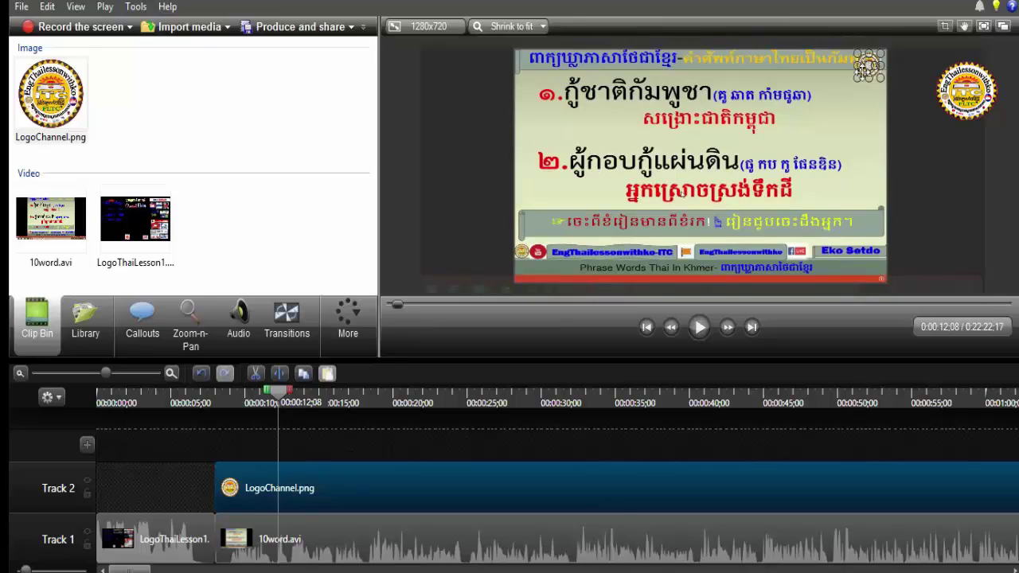
{"action": "left_click", "coordinate": [853, 89]}
{"action": "left_click", "coordinate": [871, 64]}
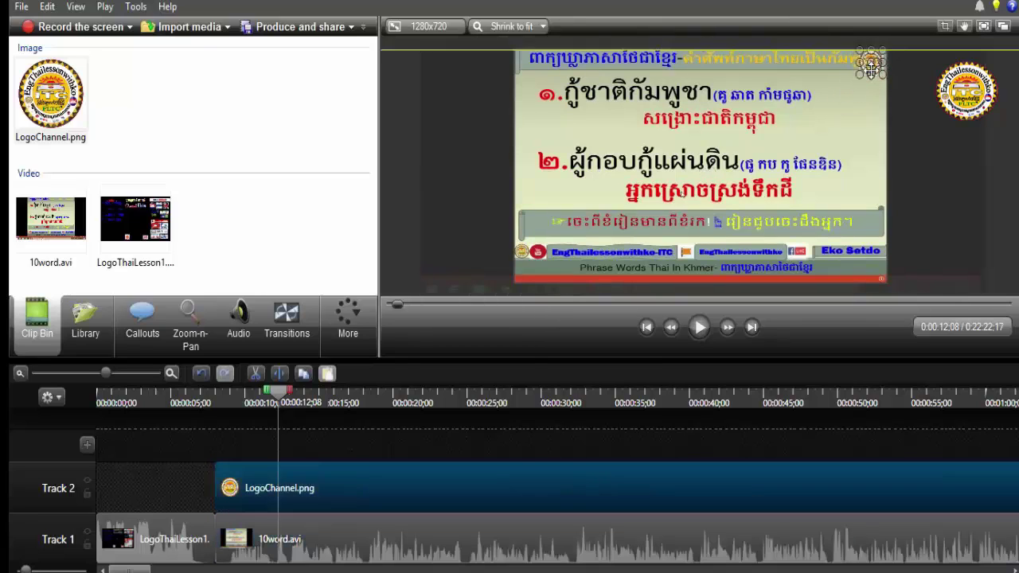
{"action": "mouse_move", "coordinate": [871, 64]}
{"action": "left_mouse_down"}
{"action": "mouse_move", "coordinate": [847, 99]}
{"action": "mouse_move", "coordinate": [856, 97]}
{"action": "left_mouse_up"}
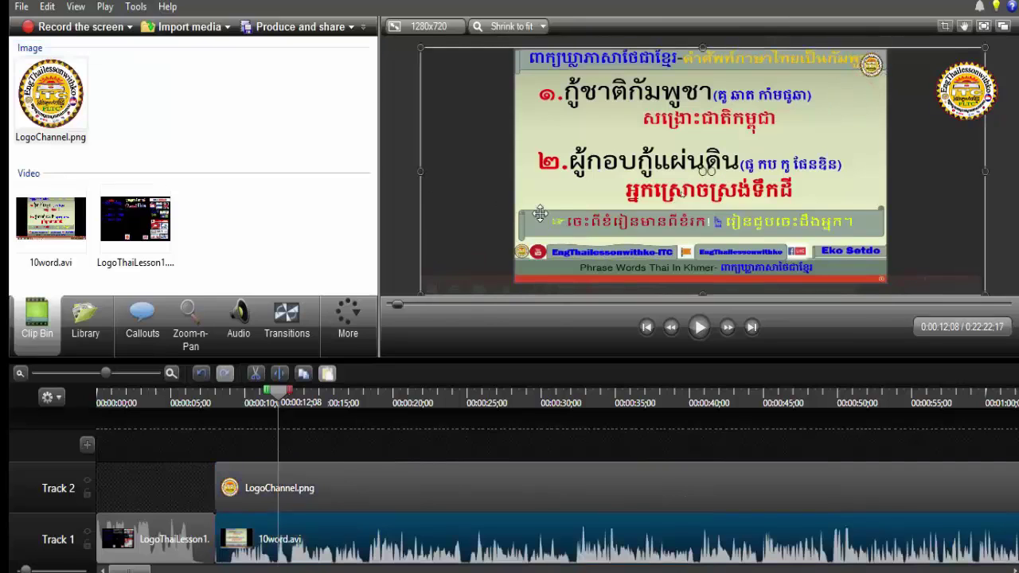
{"action": "left_click", "coordinate": [868, 68]}
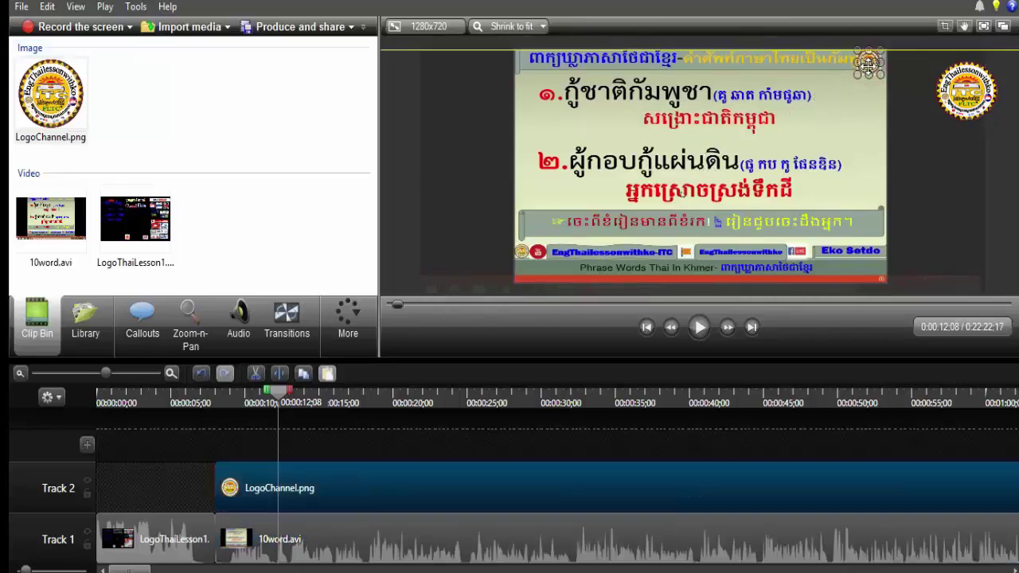
{"action": "left_click", "coordinate": [865, 105]}
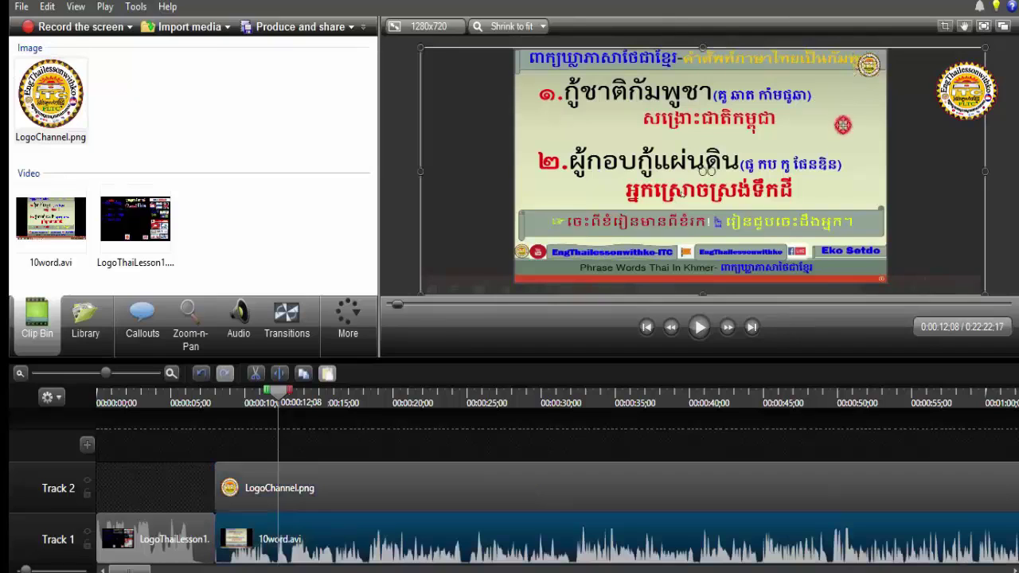
{"action": "left_click", "coordinate": [869, 68]}
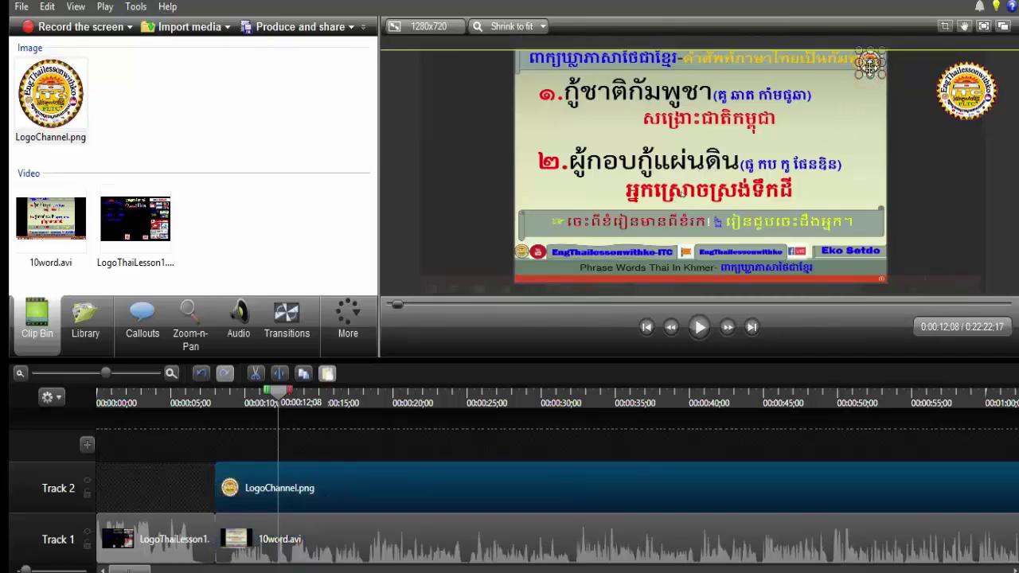
{"action": "left_click", "coordinate": [862, 113]}
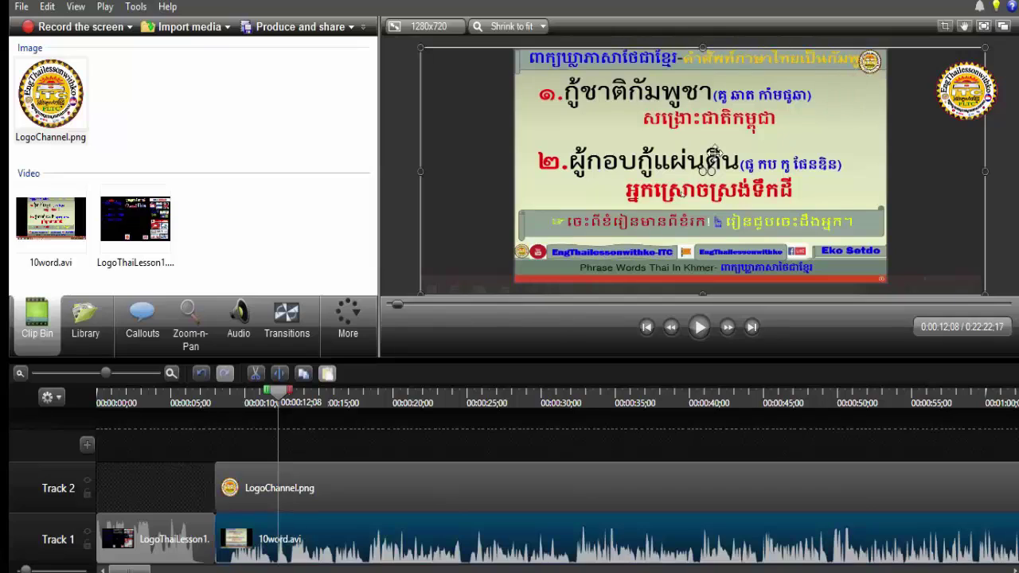
{"action": "left_click", "coordinate": [328, 482]}
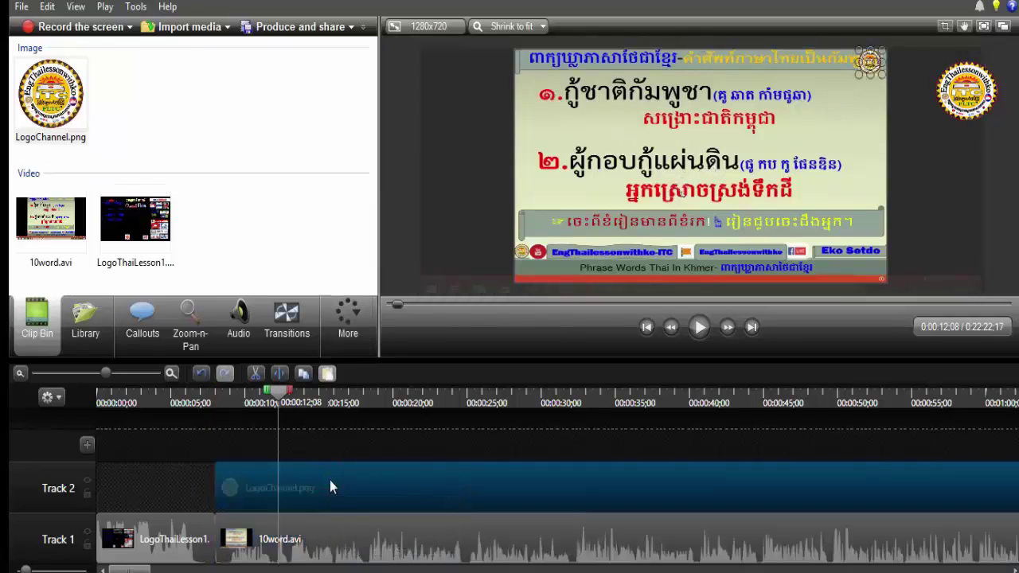
{"action": "left_click", "coordinate": [79, 374]}
{"action": "mouse_move", "coordinate": [175, 566]}
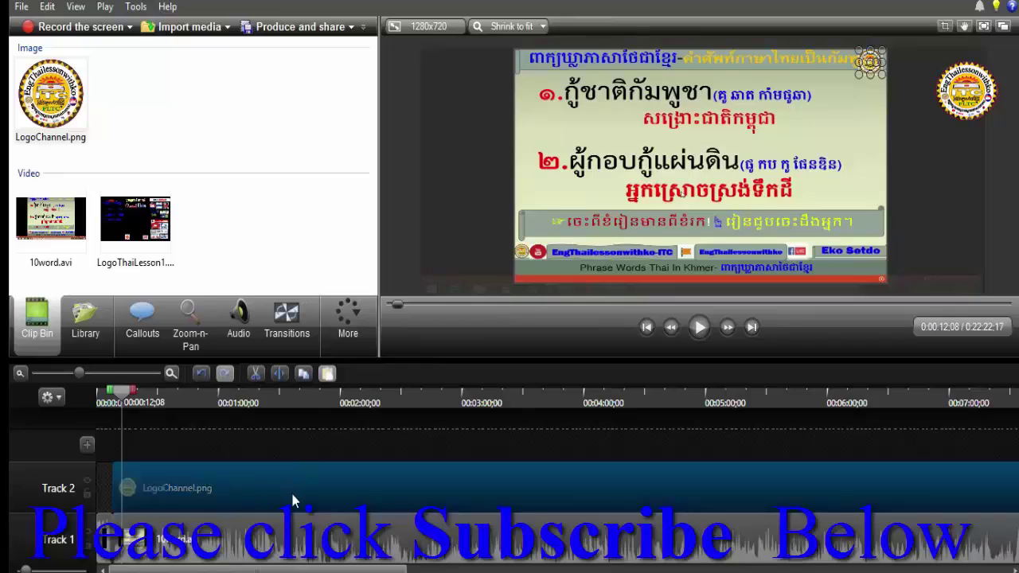
{"action": "left_click", "coordinate": [57, 373]}
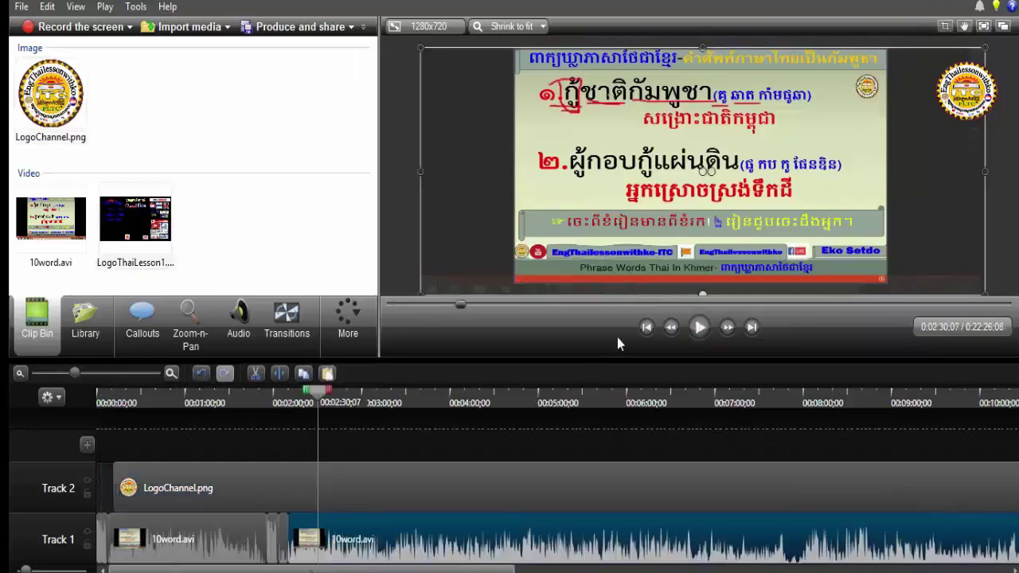
{"action": "left_click", "coordinate": [205, 539]}
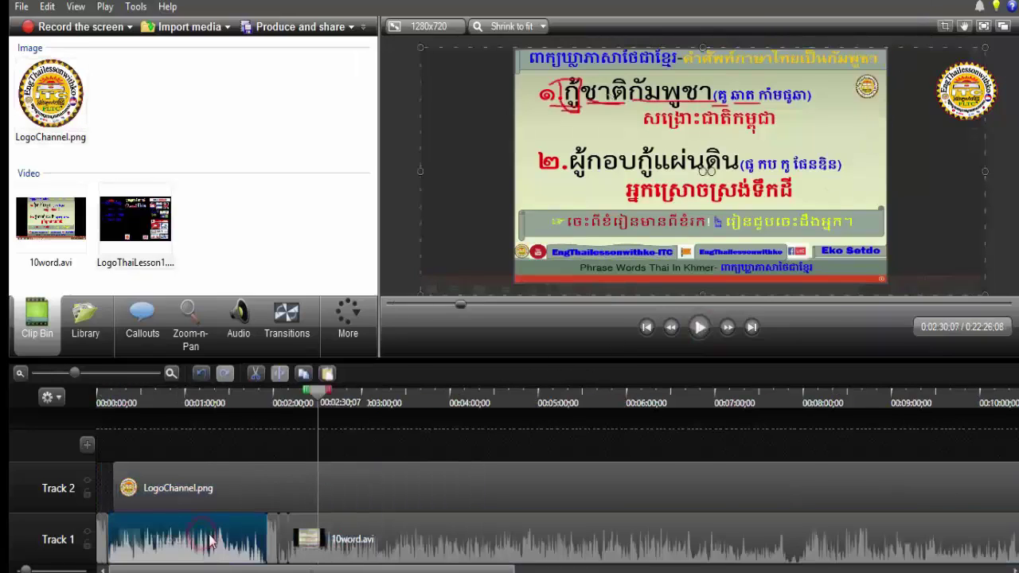
{"action": "left_click", "coordinate": [283, 539]}
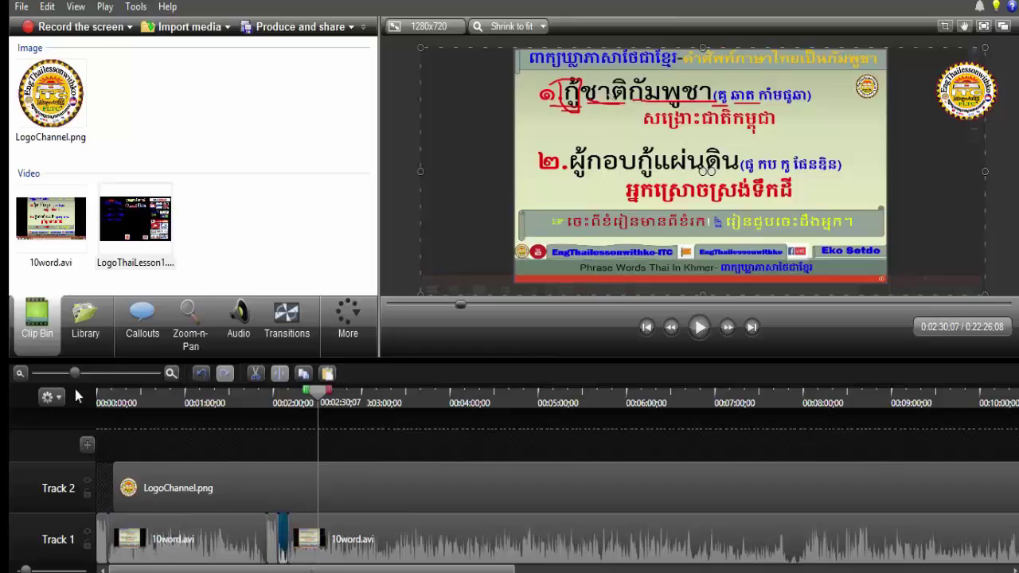
{"action": "left_click", "coordinate": [96, 375]}
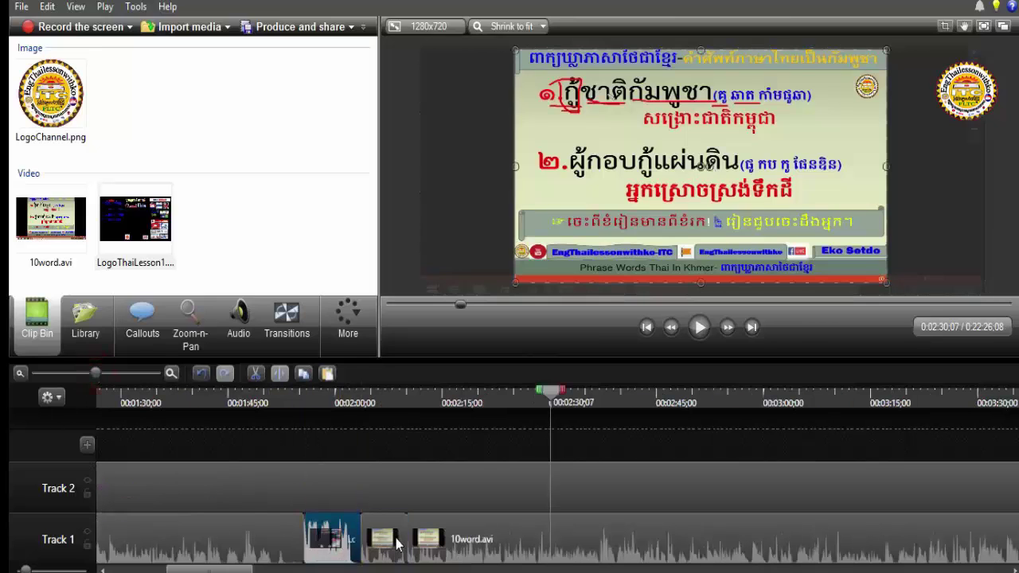
{"action": "left_click", "coordinate": [333, 540]}
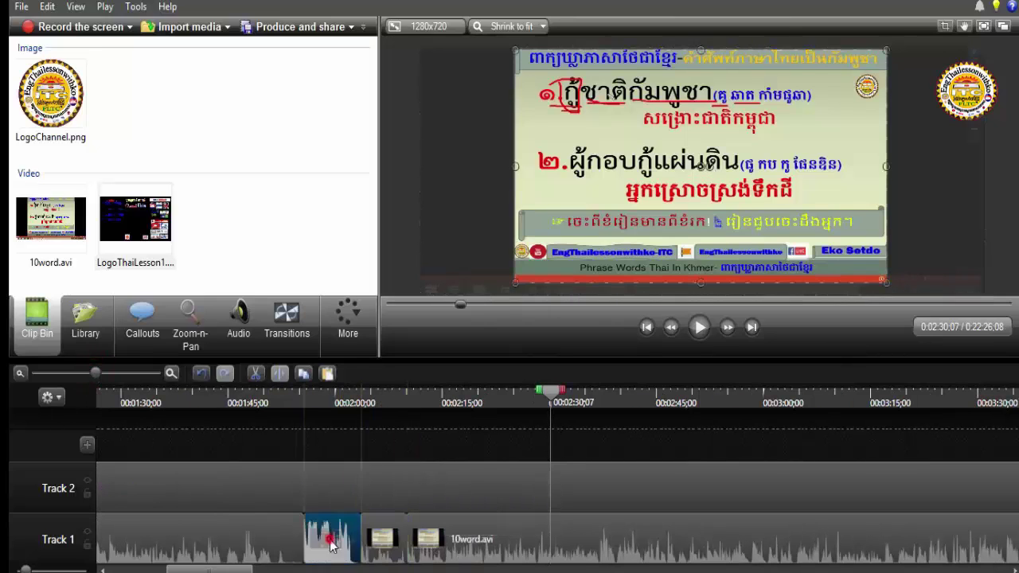
{"action": "left_click", "coordinate": [253, 548]}
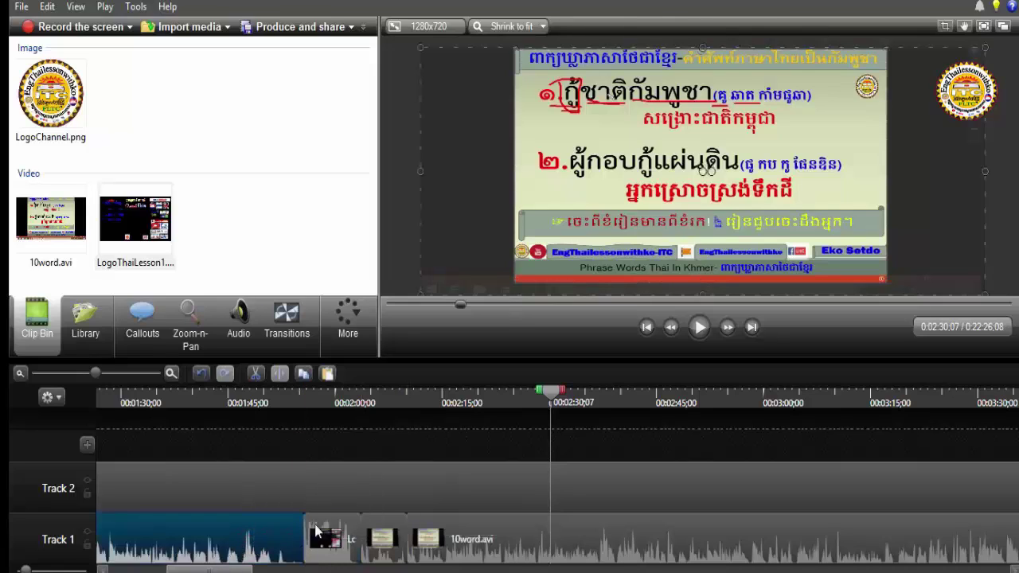
{"action": "scroll", "coordinate": [276, 487], "scroll_direction": "up", "scroll_amount": 5}
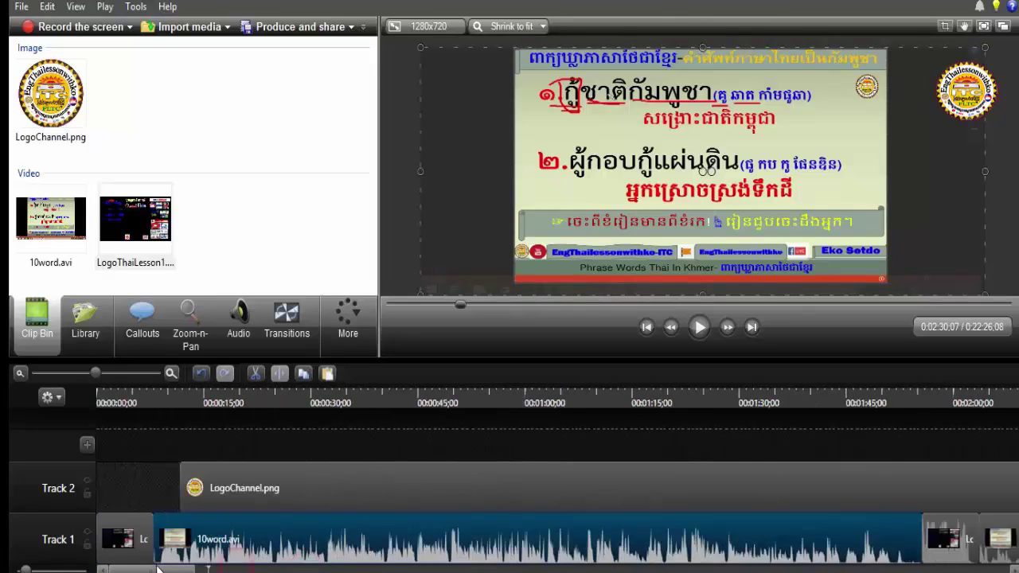
{"action": "left_click", "coordinate": [276, 488]}
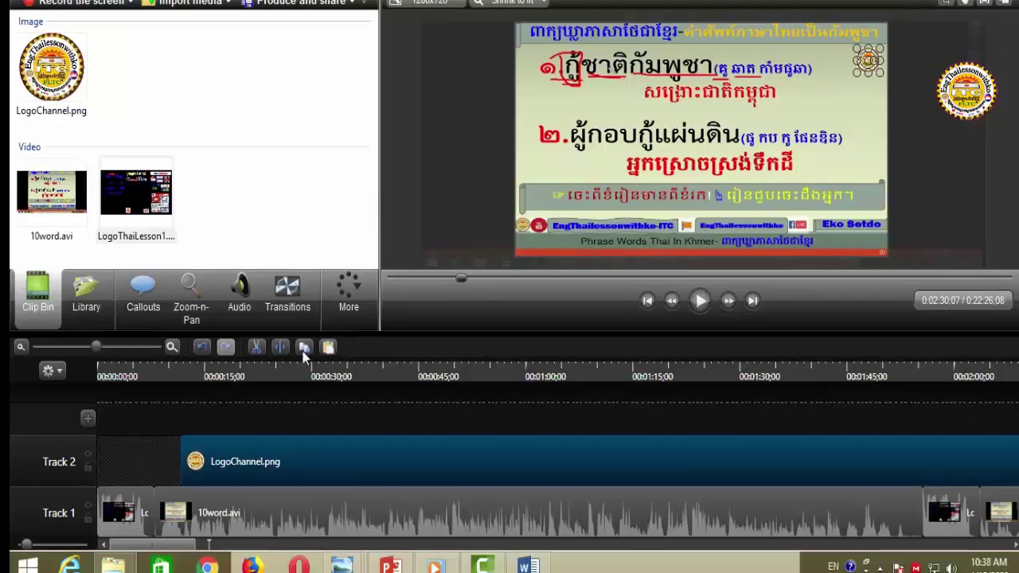
- Add a Special 'T' text callout, paste 'Please click Subscribe' into it and type ' Below'
{"action": "left_click", "coordinate": [140, 297]}
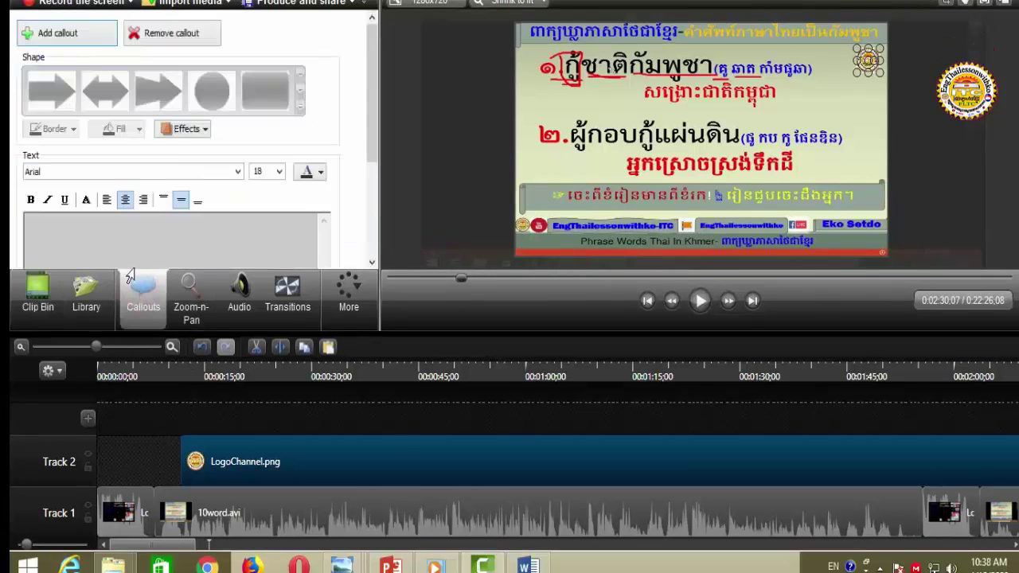
{"action": "left_click", "coordinate": [66, 32]}
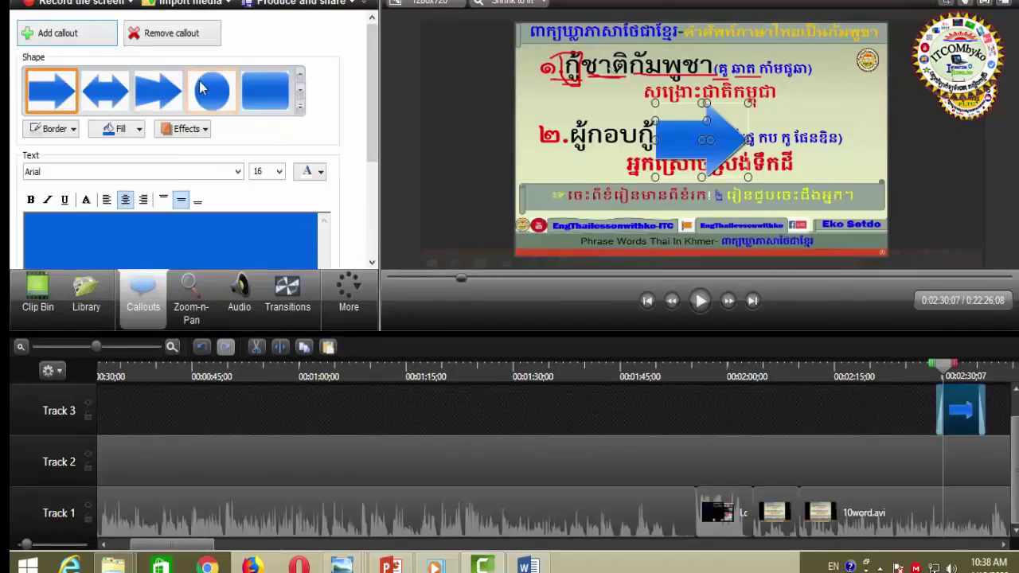
{"action": "left_click", "coordinate": [299, 107]}
{"action": "left_click", "coordinate": [209, 426]}
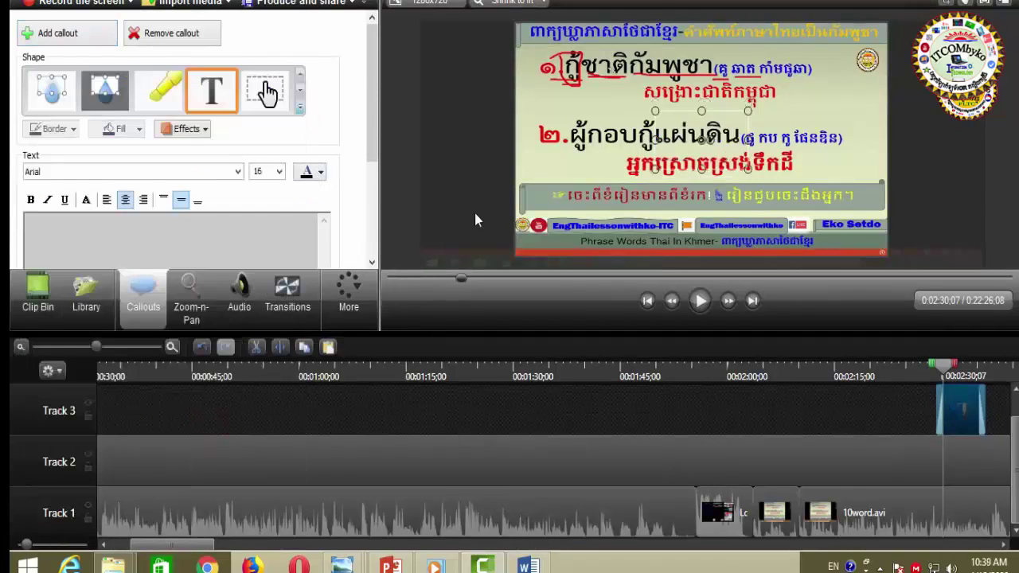
{"action": "right_click", "coordinate": [163, 227]}
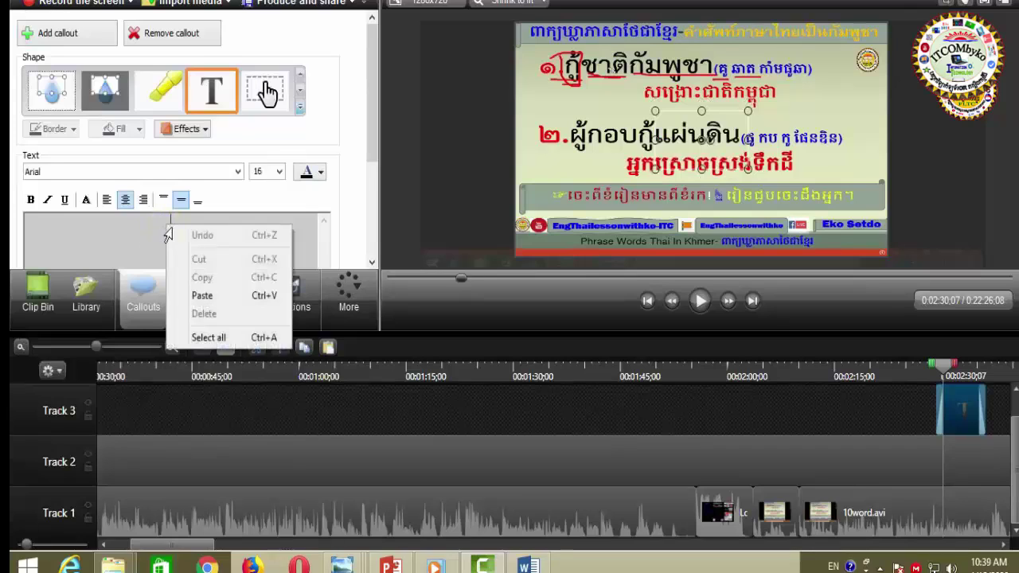
{"action": "left_click", "coordinate": [185, 293]}
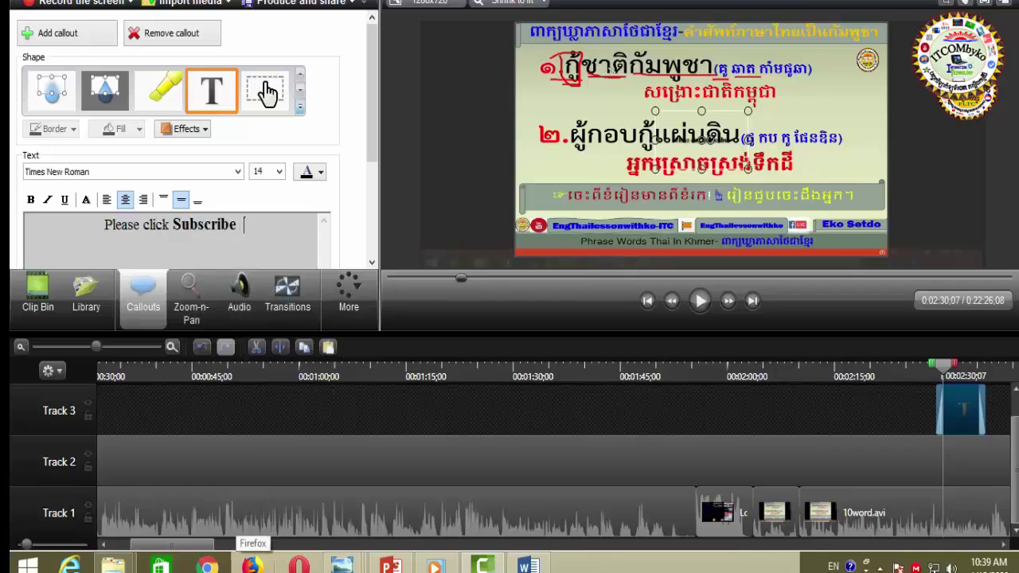
{"action": "type", "text": "Belo"}
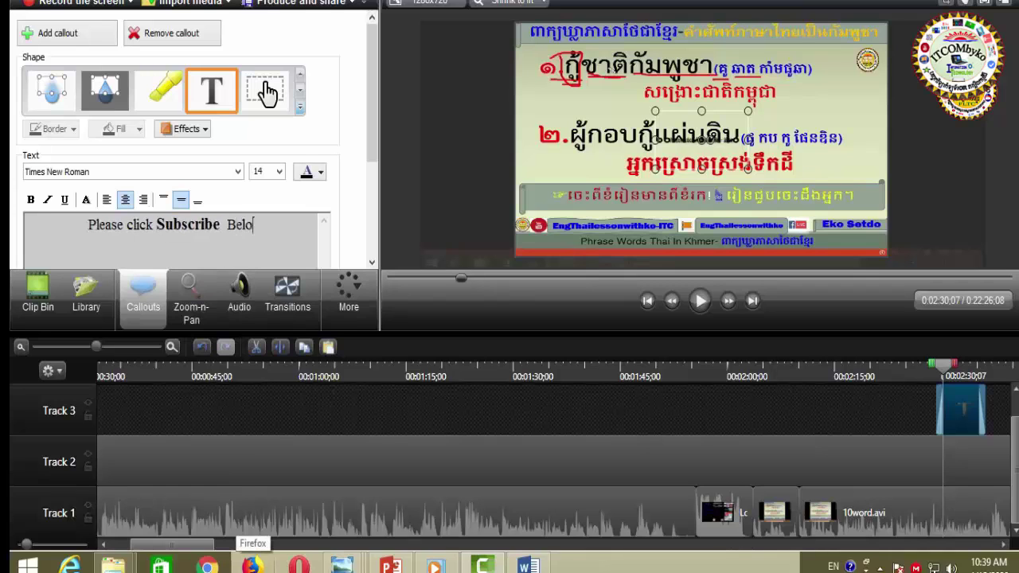
{"action": "type", "text": "w"}
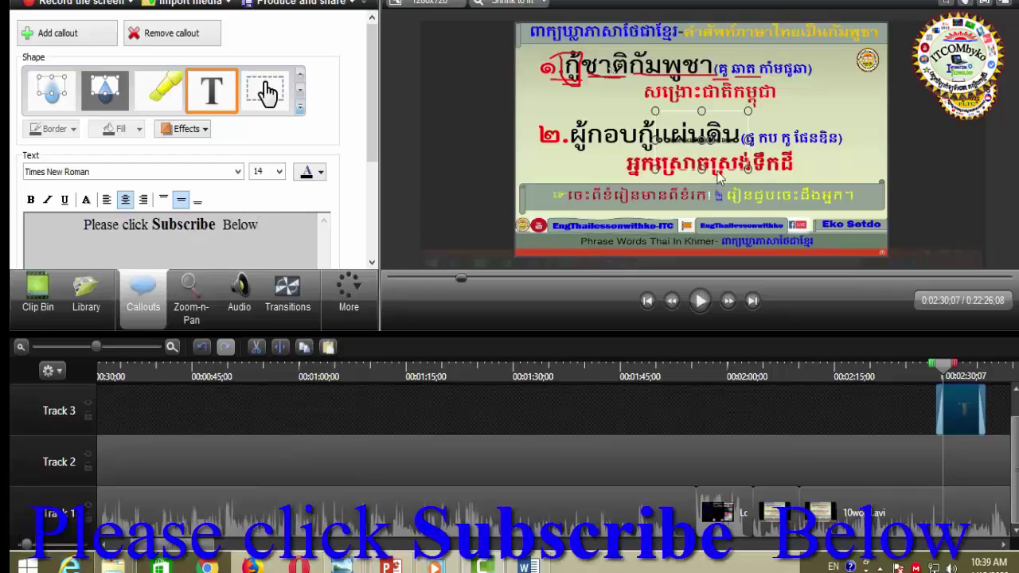
- Widen the callout, set its text to 72 point, and place it along the frame's bottom
{"action": "left_click_drag", "start_coordinate": [655, 140], "coordinate": [525, 169]}
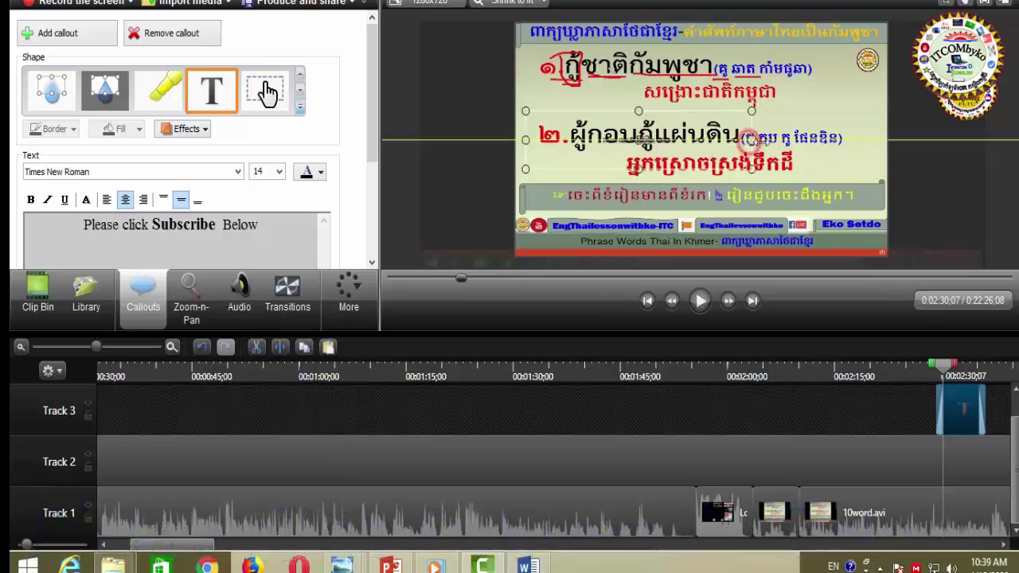
{"action": "left_click_drag", "start_coordinate": [748, 140], "coordinate": [842, 140]}
{"action": "left_click_drag", "start_coordinate": [748, 148], "coordinate": [748, 233]}
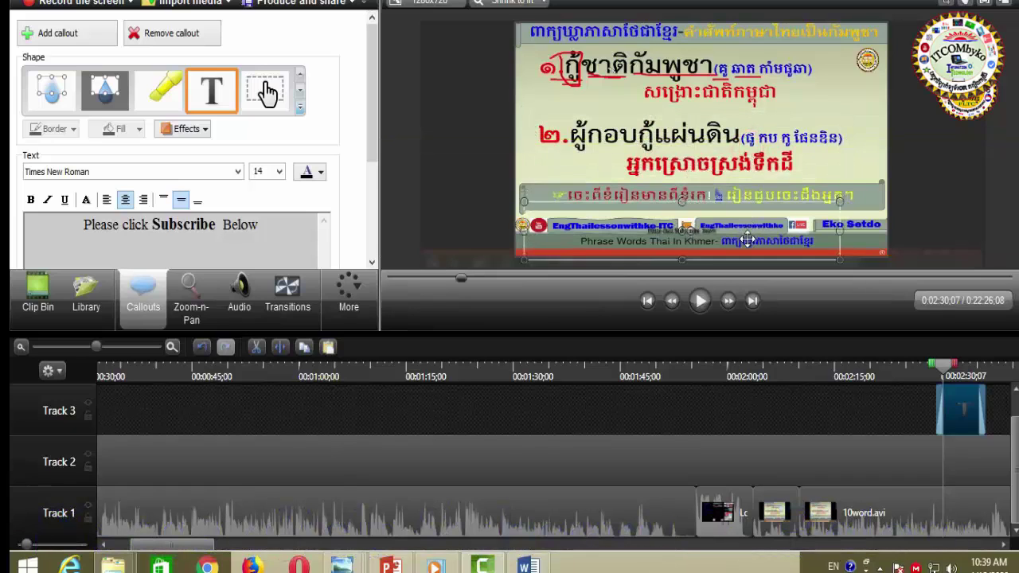
{"action": "left_click", "coordinate": [283, 224]}
{"action": "key", "text": "ctrl+a"}
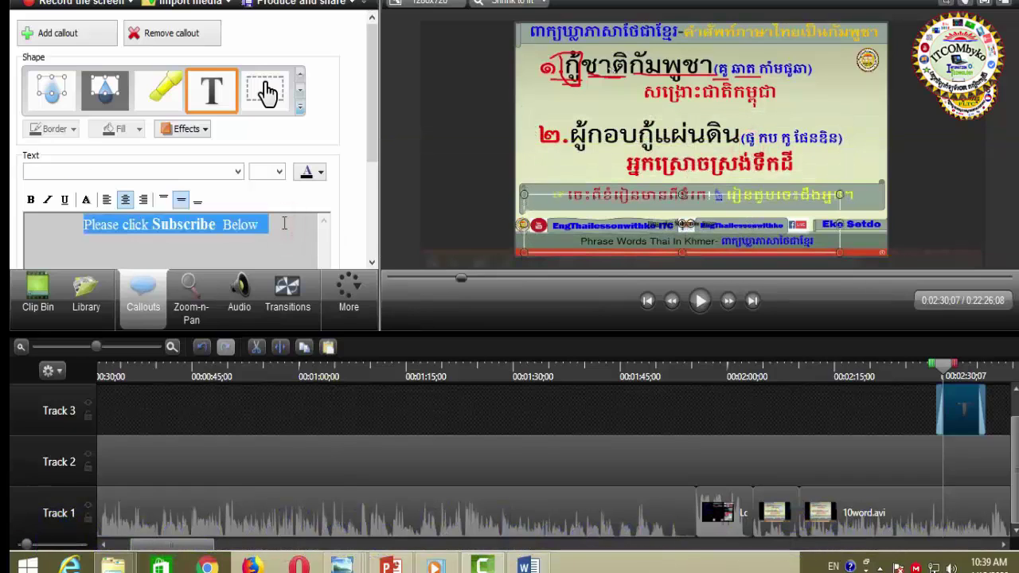
{"action": "left_click", "coordinate": [280, 175]}
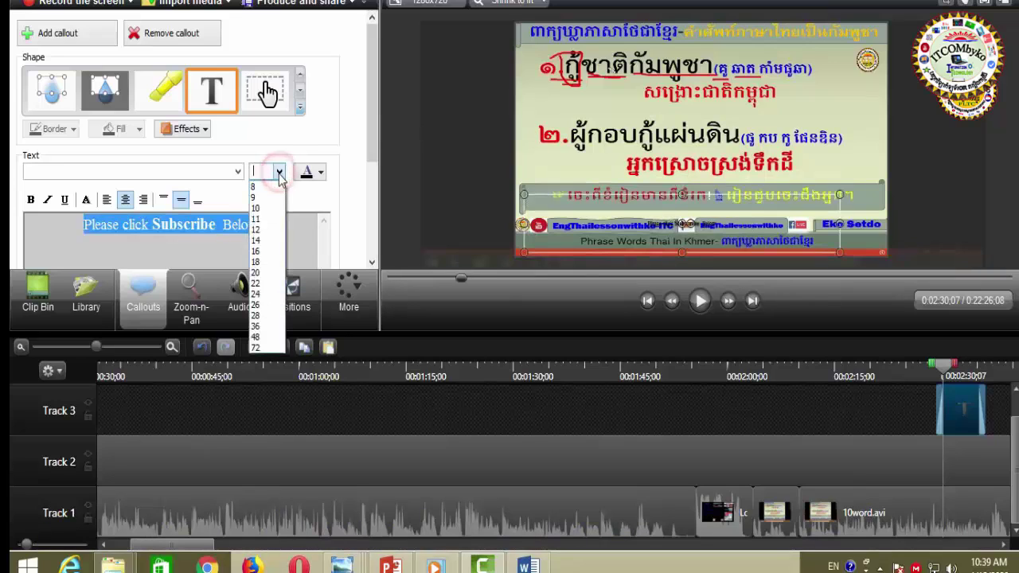
{"action": "left_click", "coordinate": [258, 348]}
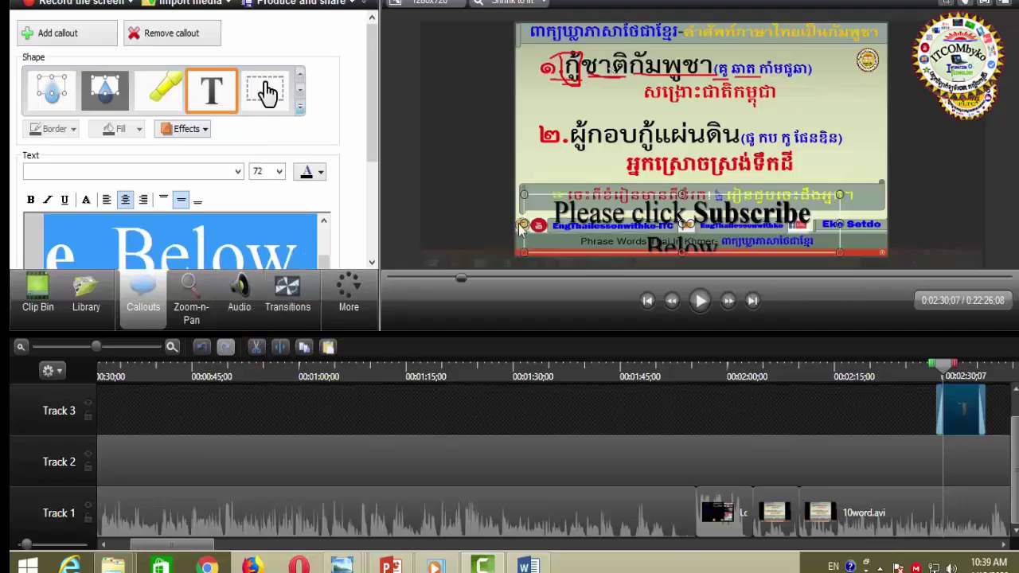
{"action": "left_click_drag", "start_coordinate": [513, 225], "coordinate": [481, 226]}
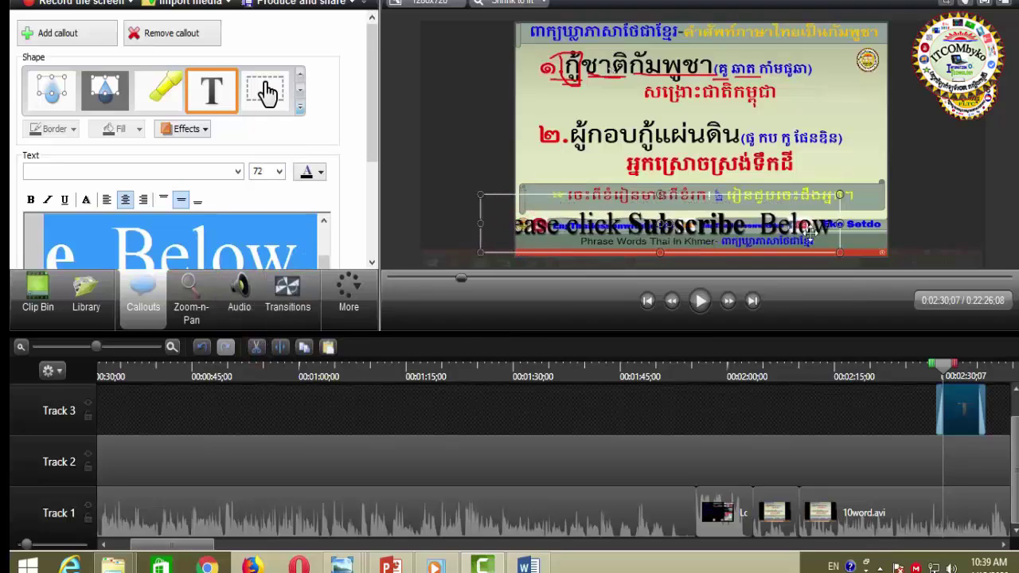
{"action": "left_click_drag", "start_coordinate": [751, 237], "coordinate": [773, 253]}
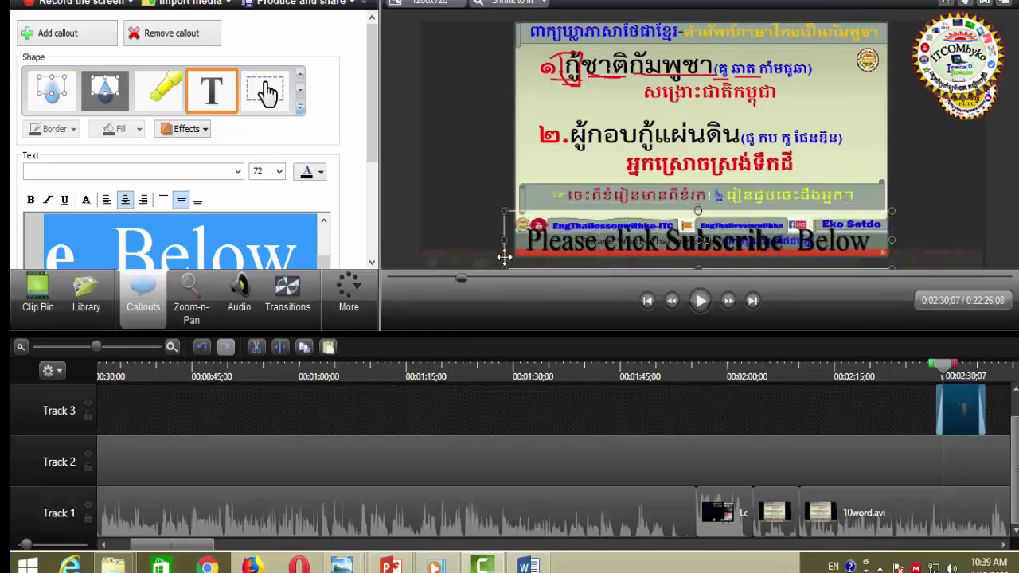
- Change the callout text colour to blue
{"action": "left_click", "coordinate": [279, 172]}
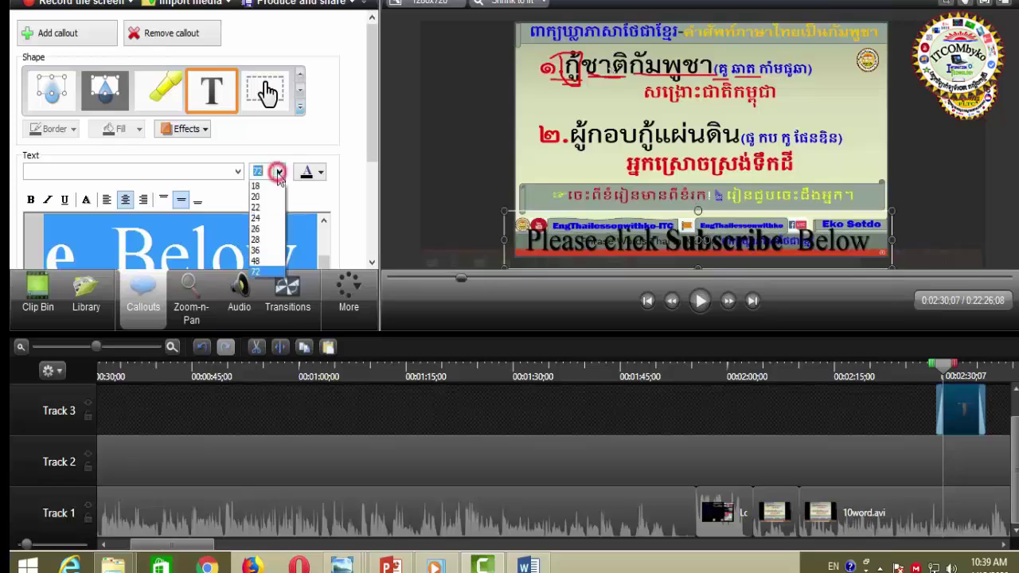
{"action": "left_click", "coordinate": [321, 174]}
{"action": "left_click", "coordinate": [321, 174]}
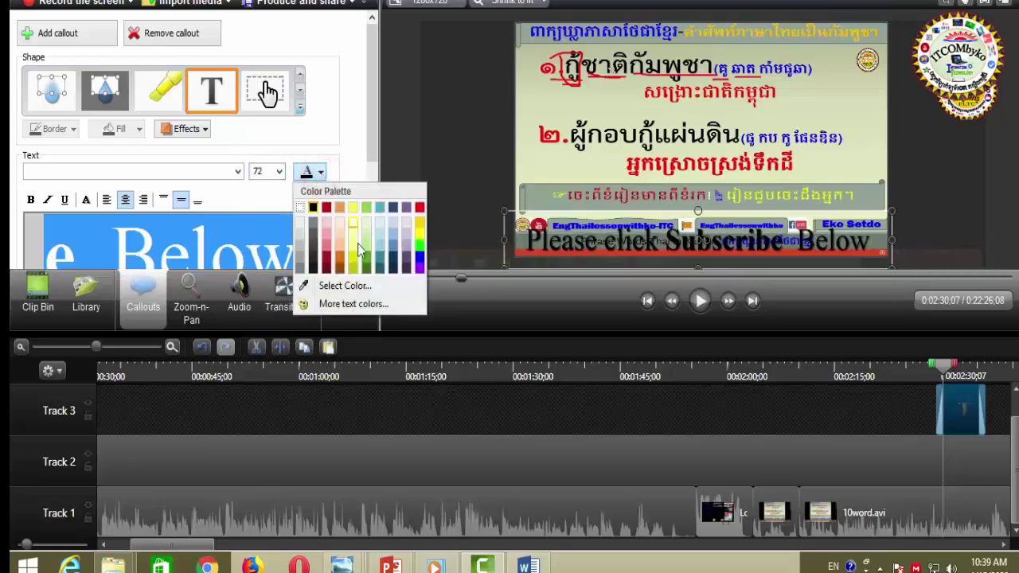
{"action": "left_click", "coordinate": [421, 261]}
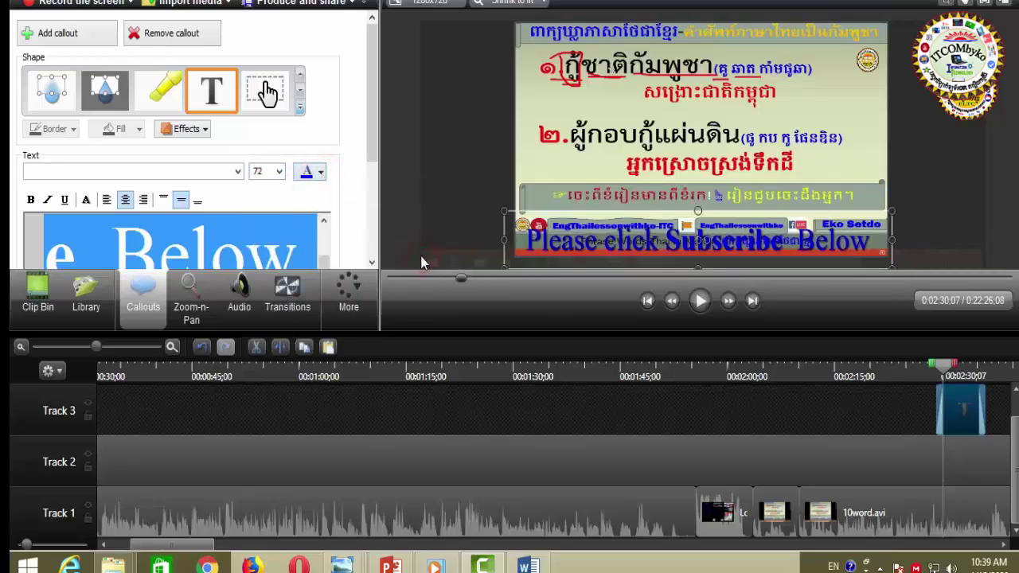
{"action": "left_click", "coordinate": [291, 250]}
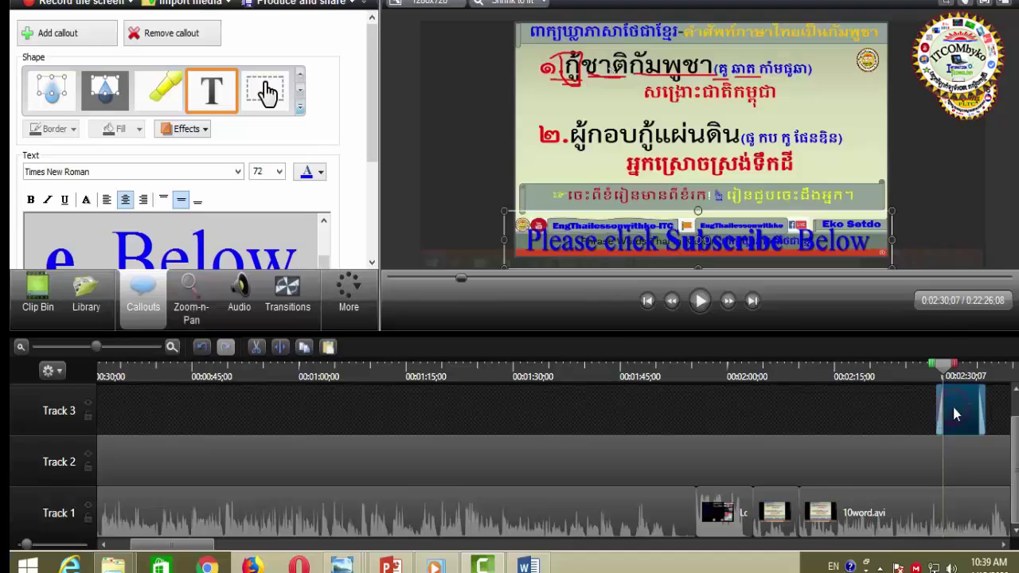
- Copy the callout clip and zoom the timeline out to the whole project
{"action": "right_click", "coordinate": [955, 411]}
{"action": "left_click", "coordinate": [836, 189]}
{"action": "left_click", "coordinate": [56, 351]}
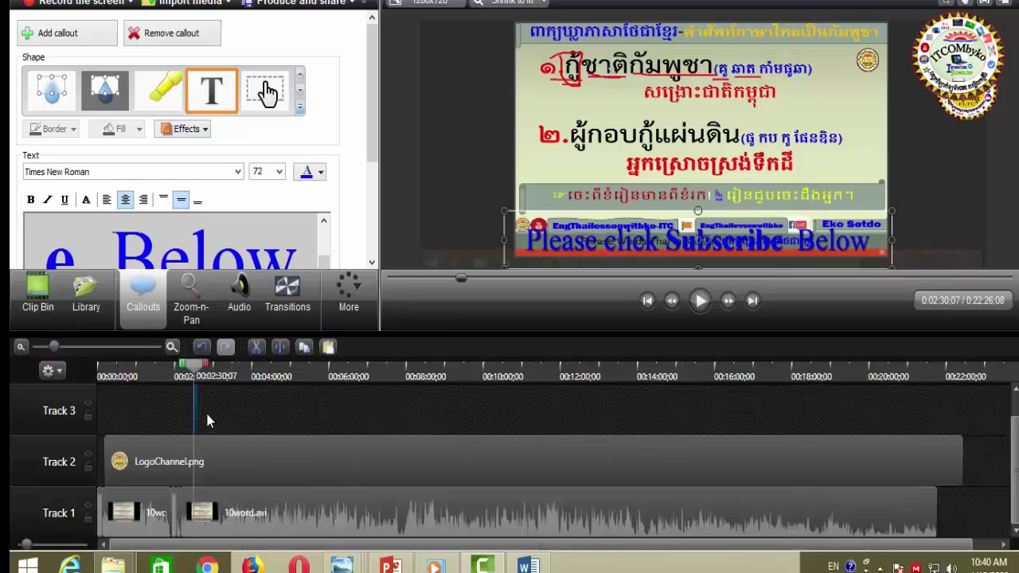
- Paste the subscribe callout on Track 3 at about 1:13, 4:25 and 7:45
{"action": "left_click_drag", "start_coordinate": [192, 372], "coordinate": [141, 376]}
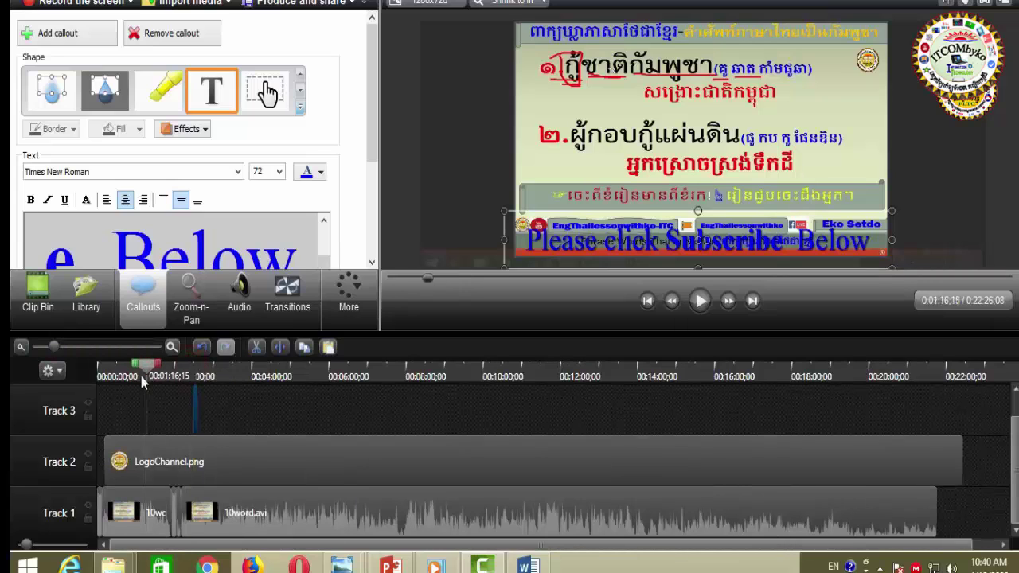
{"action": "right_click", "coordinate": [161, 410]}
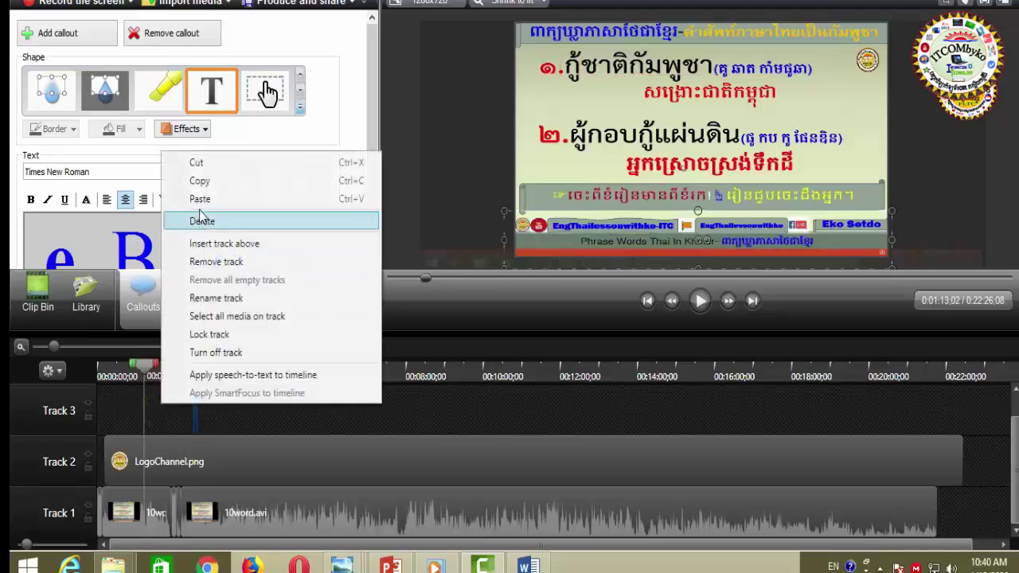
{"action": "left_click", "coordinate": [195, 198]}
{"action": "left_click_drag", "start_coordinate": [149, 374], "coordinate": [268, 395]}
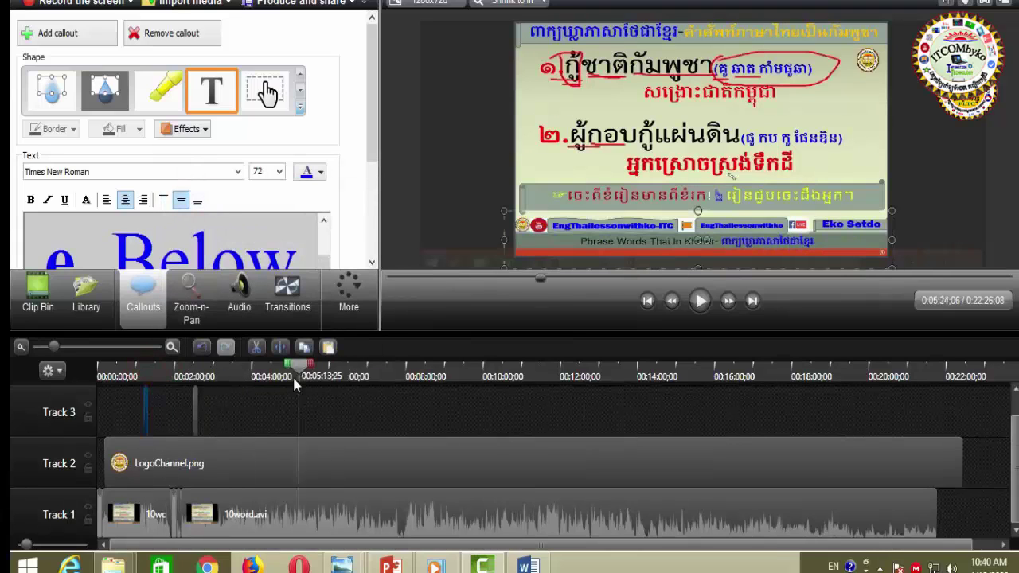
{"action": "right_click", "coordinate": [291, 409]}
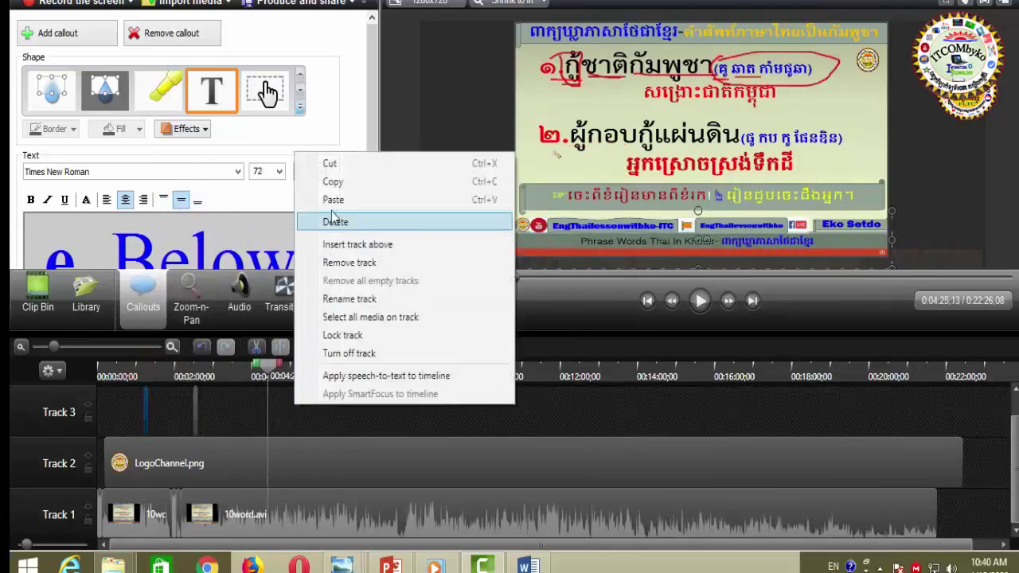
{"action": "left_click", "coordinate": [334, 199]}
{"action": "left_click_drag", "start_coordinate": [265, 376], "coordinate": [399, 374]}
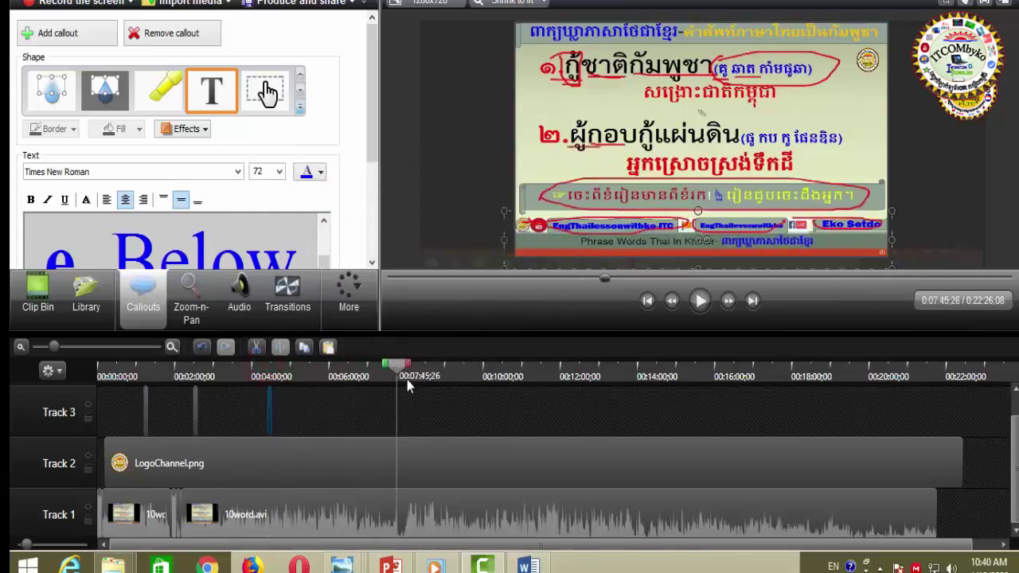
{"action": "right_click", "coordinate": [414, 408]}
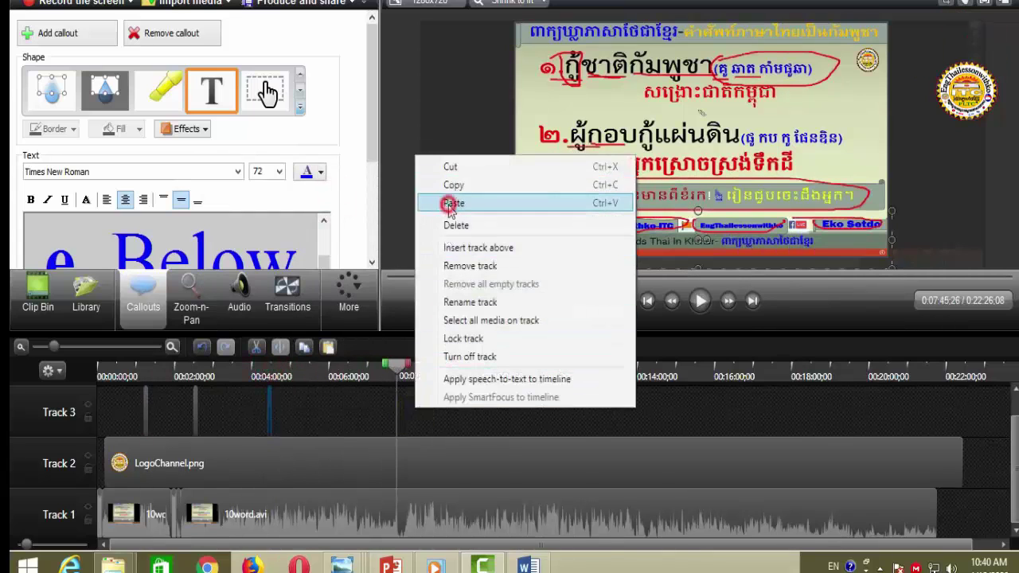
{"action": "left_click", "coordinate": [449, 203]}
- Paste more subscribe callouts at 10:06 and about 15:10, then move the playhead to 19:23
{"action": "left_click", "coordinate": [486, 374]}
{"action": "right_click", "coordinate": [518, 403]}
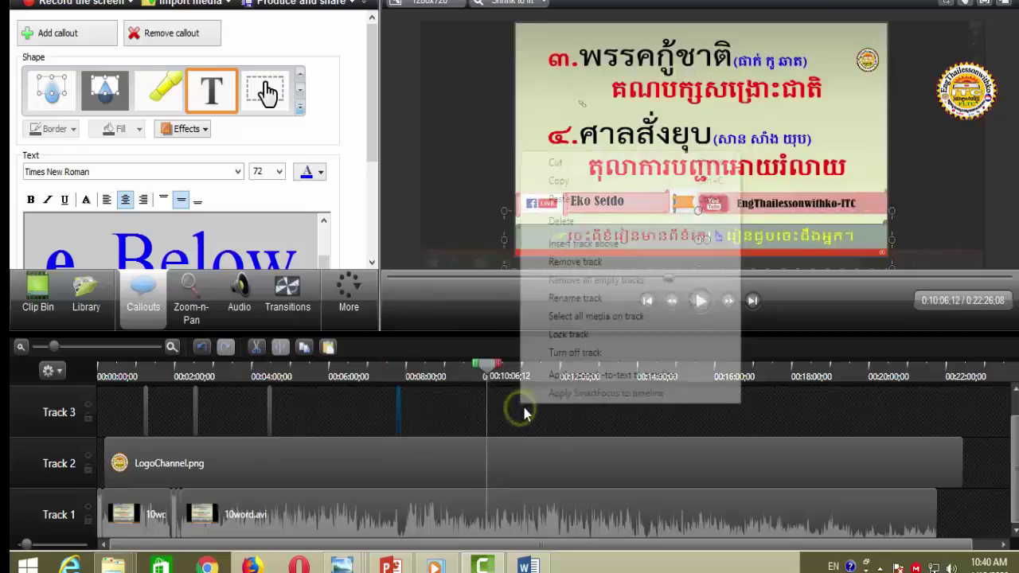
{"action": "left_click", "coordinate": [550, 200]}
{"action": "left_click_drag", "start_coordinate": [487, 365], "coordinate": [682, 374]}
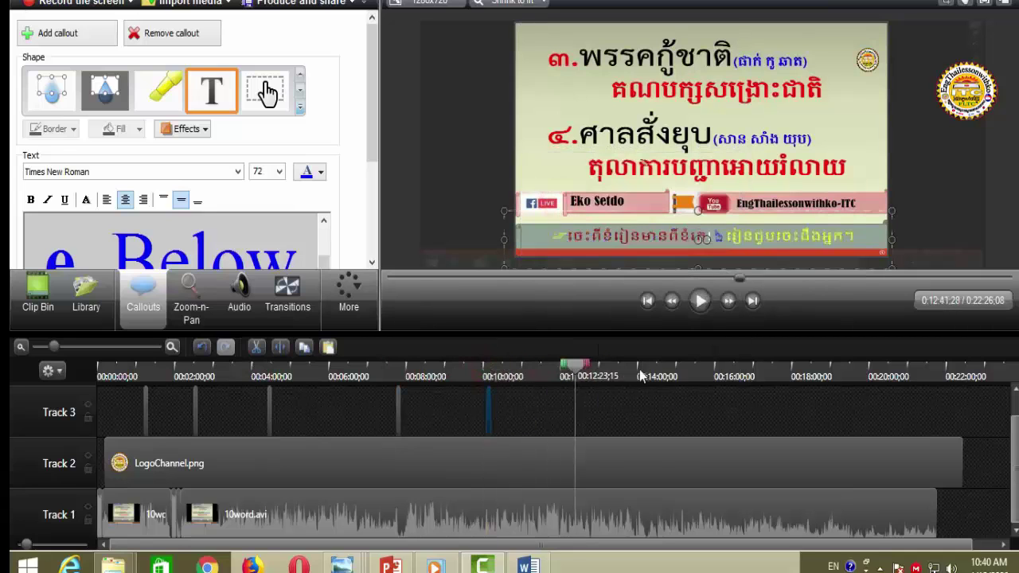
{"action": "right_click", "coordinate": [723, 422]}
{"action": "left_click", "coordinate": [760, 207]}
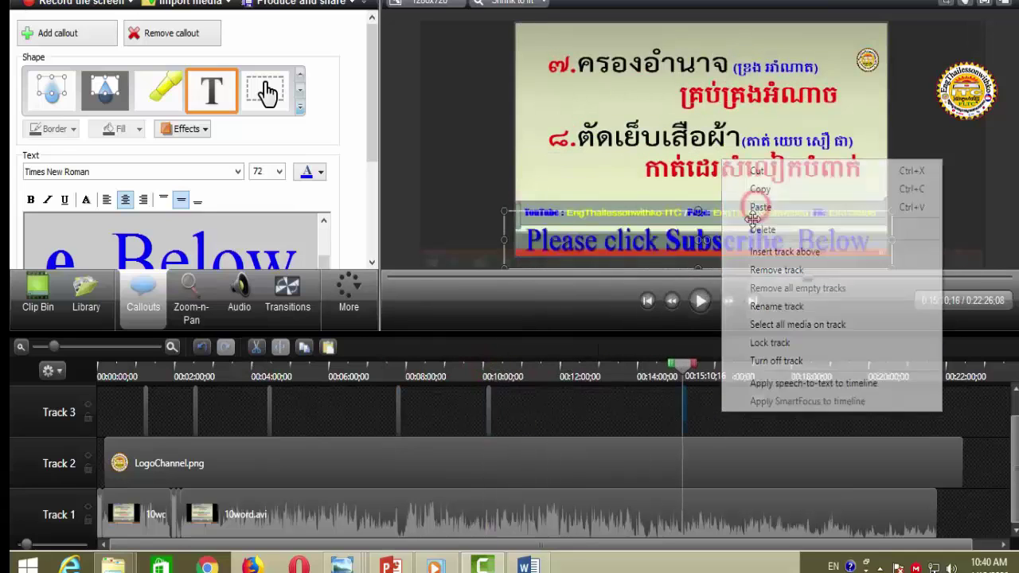
{"action": "left_click", "coordinate": [695, 371]}
{"action": "left_click", "coordinate": [846, 371]}
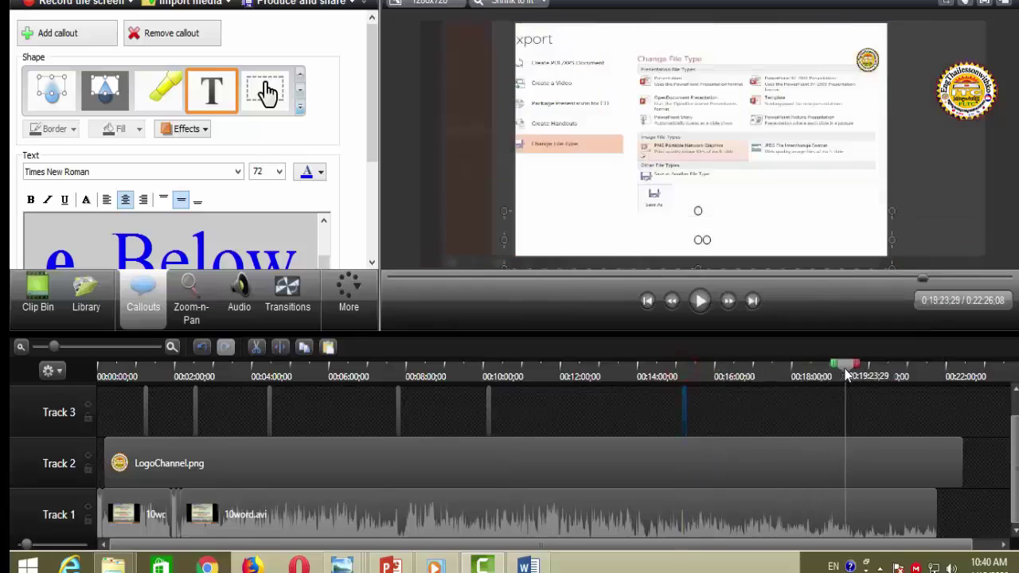
- Paste another subscribe callout on Track 3 at 0:19:23 and trim LogoChannel.png to end at 0:21:45:29
{"action": "right_click", "coordinate": [865, 410]}
{"action": "left_click", "coordinate": [710, 207]}
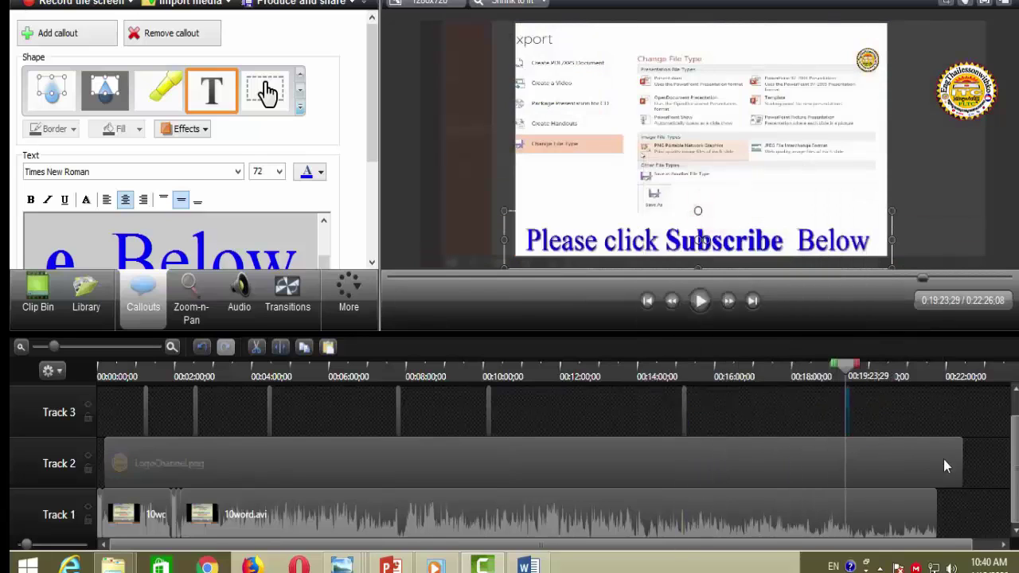
{"action": "left_click", "coordinate": [700, 462]}
{"action": "left_click", "coordinate": [713, 518]}
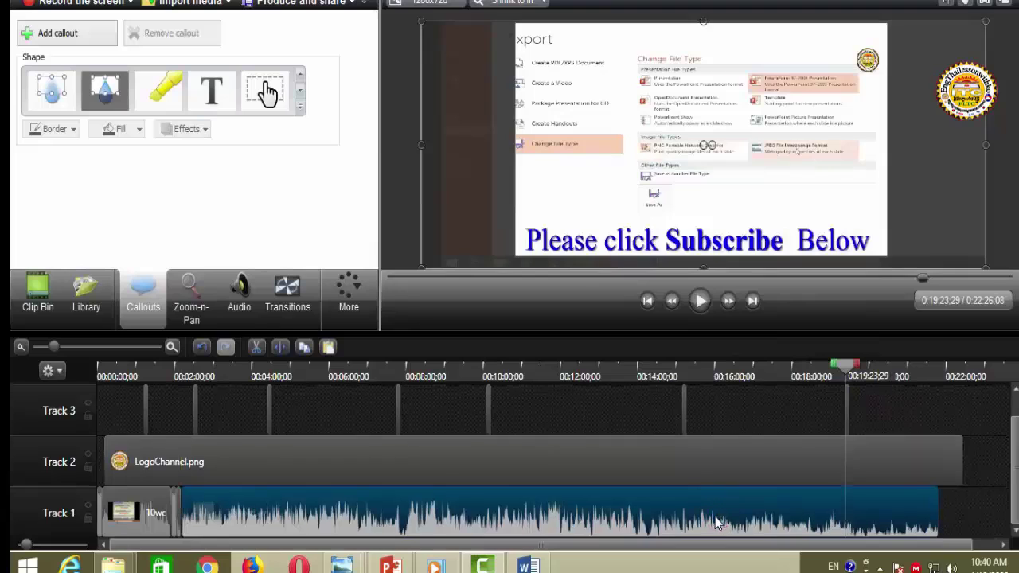
{"action": "left_click", "coordinate": [938, 459]}
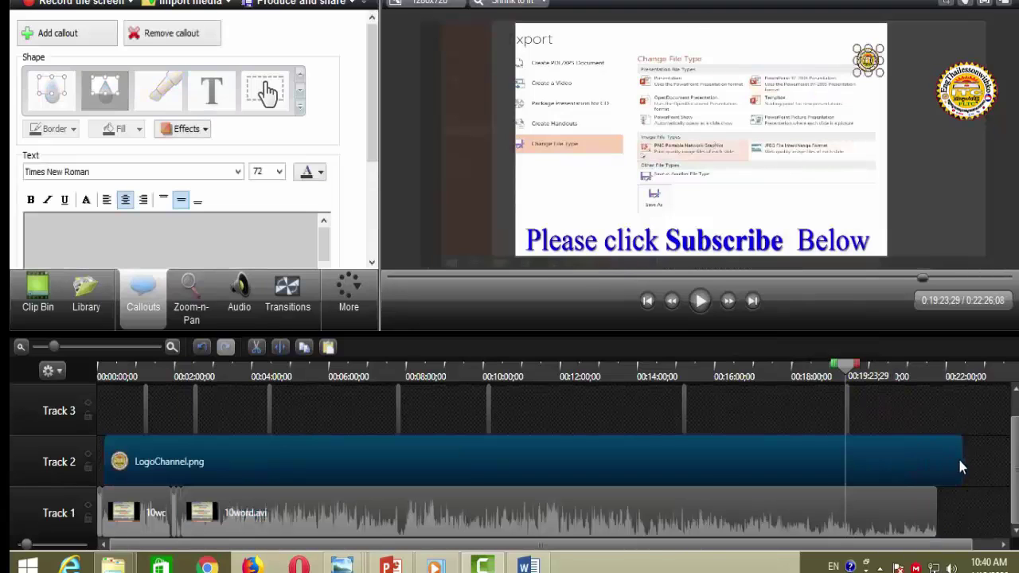
{"action": "left_click_drag", "start_coordinate": [952, 460], "coordinate": [937, 460]}
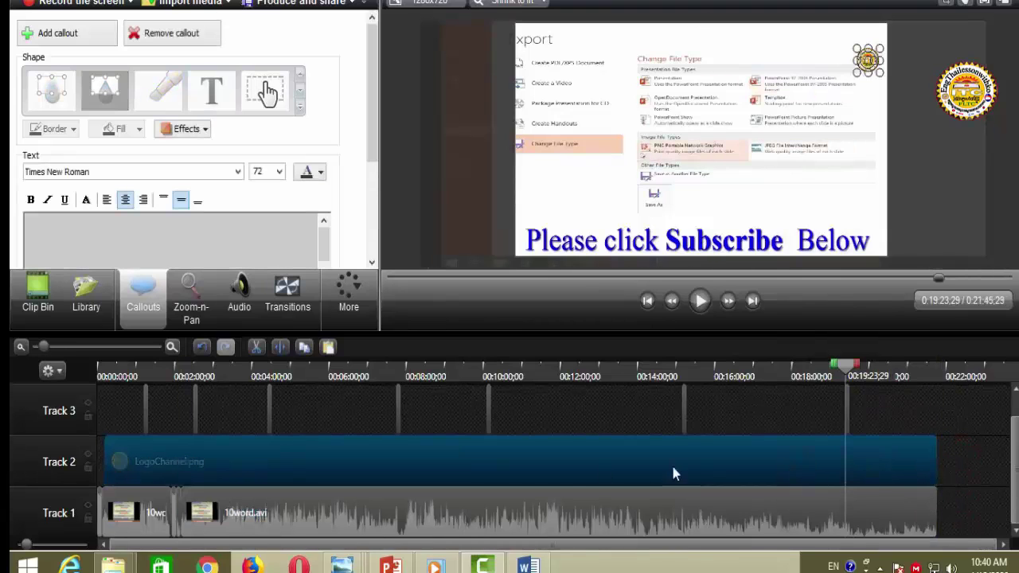
{"action": "left_click", "coordinate": [307, 518]}
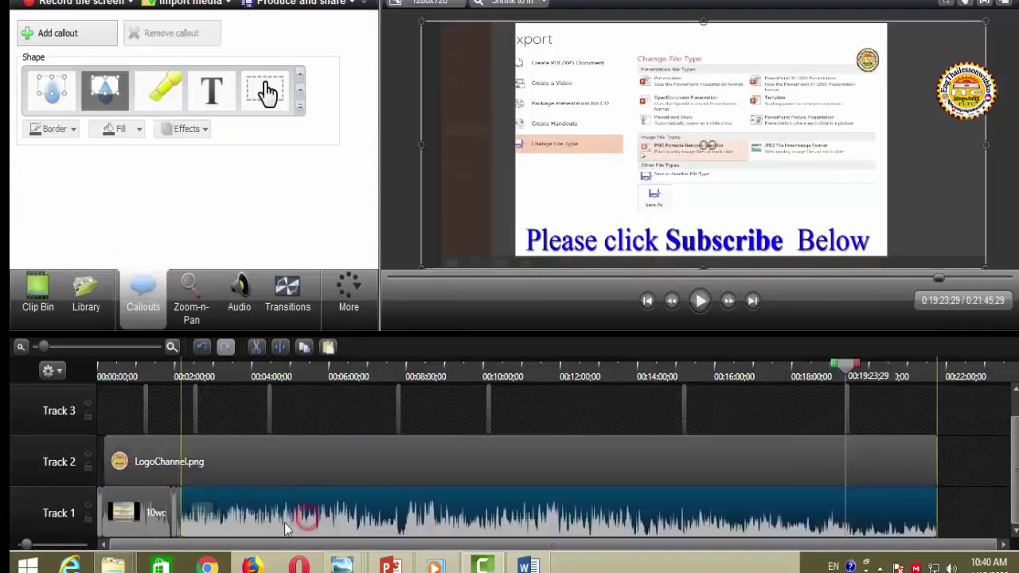
{"action": "left_click", "coordinate": [333, 461]}
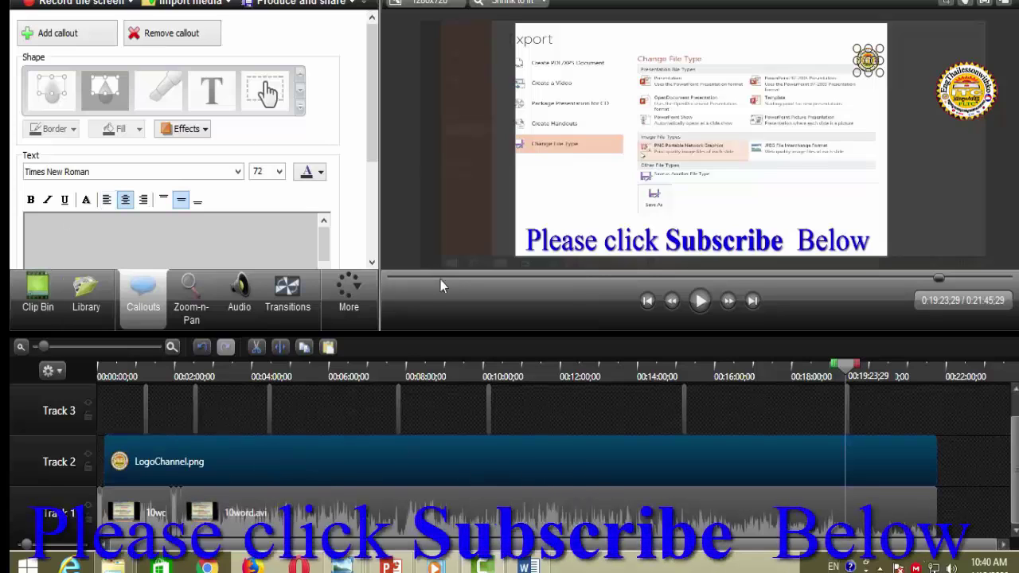
- Browse the Library, Callouts, Zoom-n-Pan, Audio, Transitions and More tabs, then return to Clip Bin and select all
{"action": "left_click", "coordinate": [87, 301]}
{"action": "left_click", "coordinate": [40, 307]}
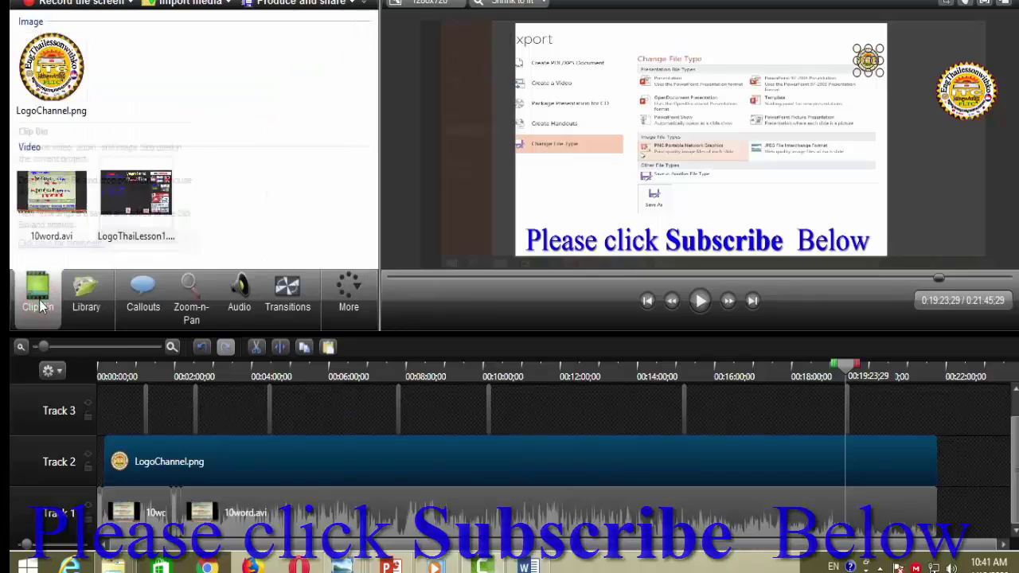
{"action": "left_click", "coordinate": [87, 317]}
{"action": "left_click", "coordinate": [132, 301]}
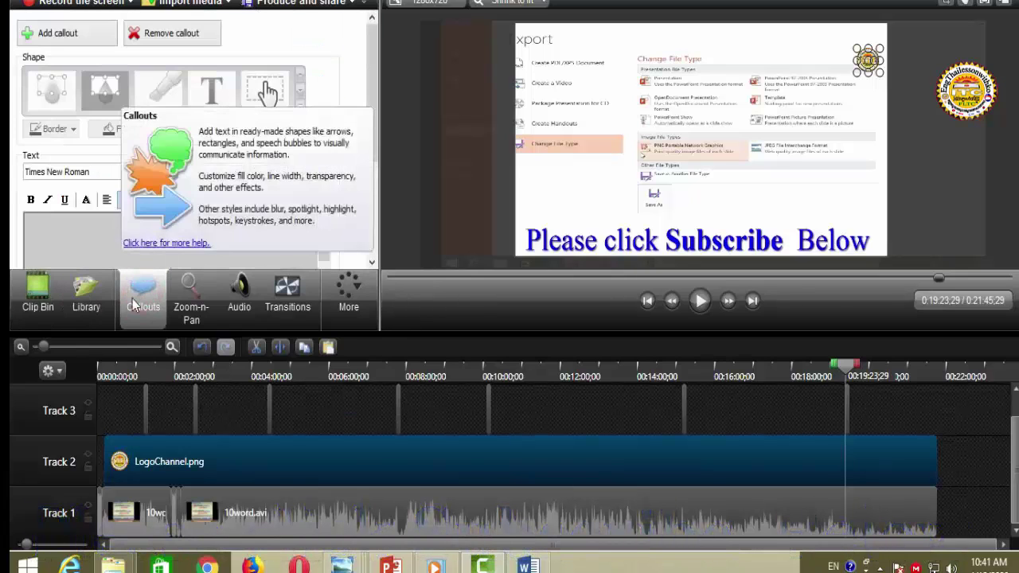
{"action": "left_click", "coordinate": [188, 301]}
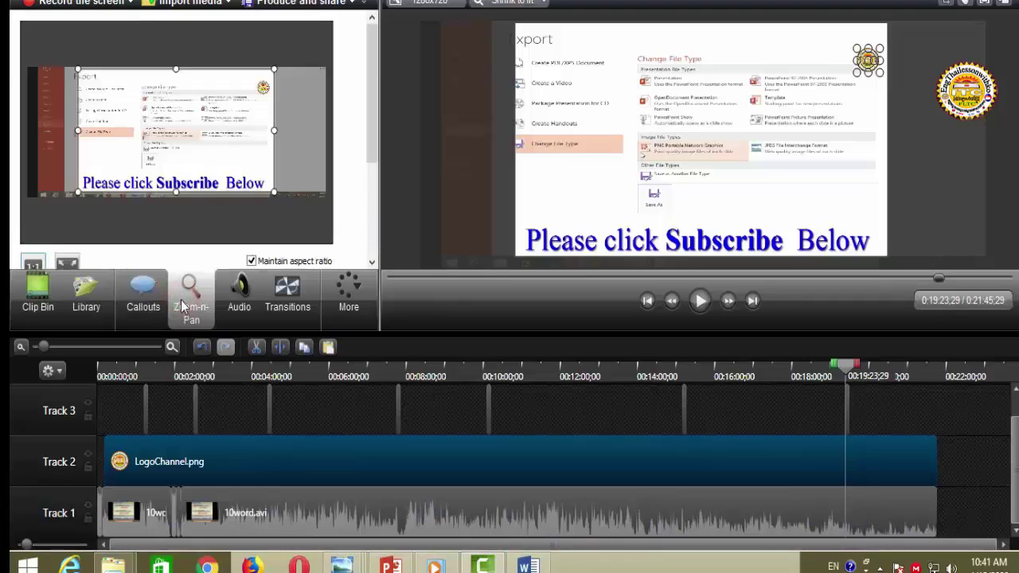
{"action": "left_click", "coordinate": [262, 308]}
{"action": "left_click", "coordinate": [283, 303]}
{"action": "left_click", "coordinate": [359, 303]}
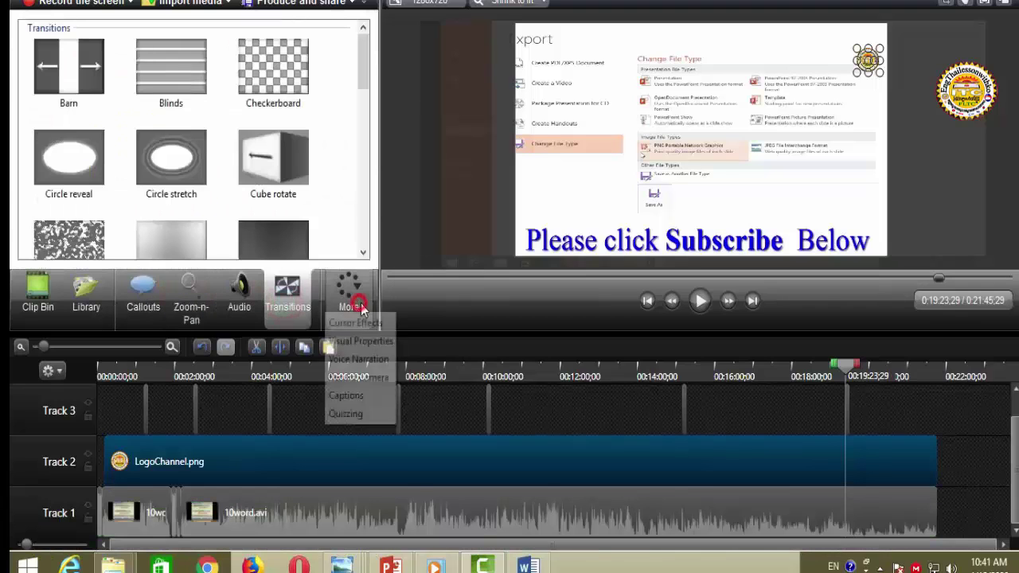
{"action": "left_click", "coordinate": [133, 301]}
{"action": "left_click", "coordinate": [38, 294]}
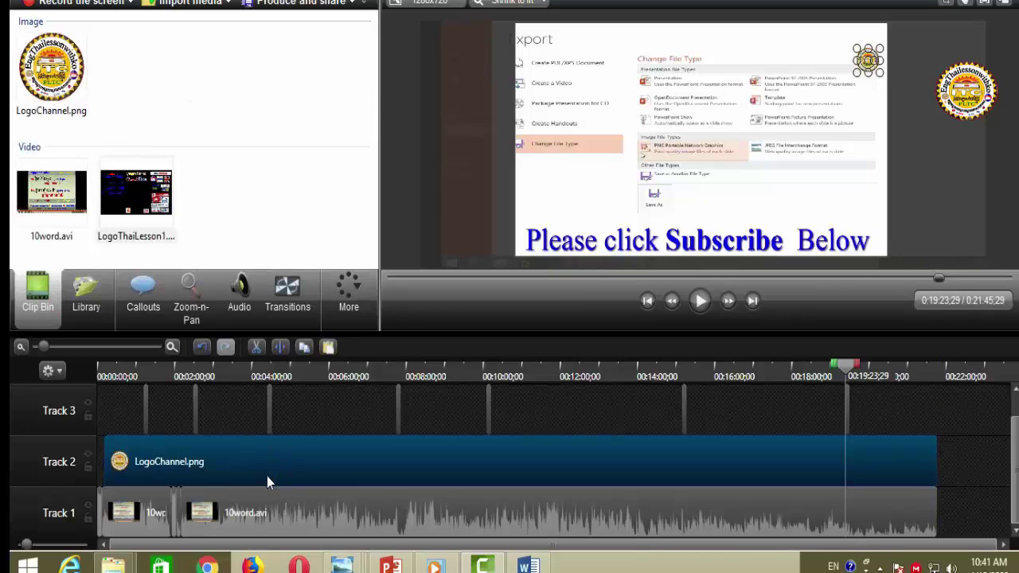
{"action": "key", "text": "ctrl+a"}
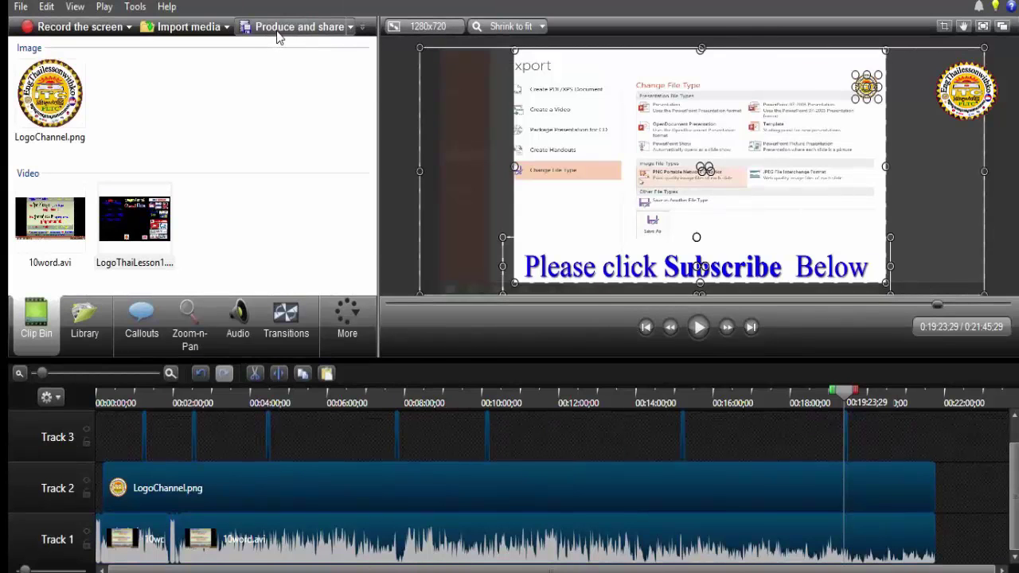
- Start Produce and share, select the MP4 only (up to 1080p) preset, and continue to the next page
{"action": "left_click", "coordinate": [279, 36]}
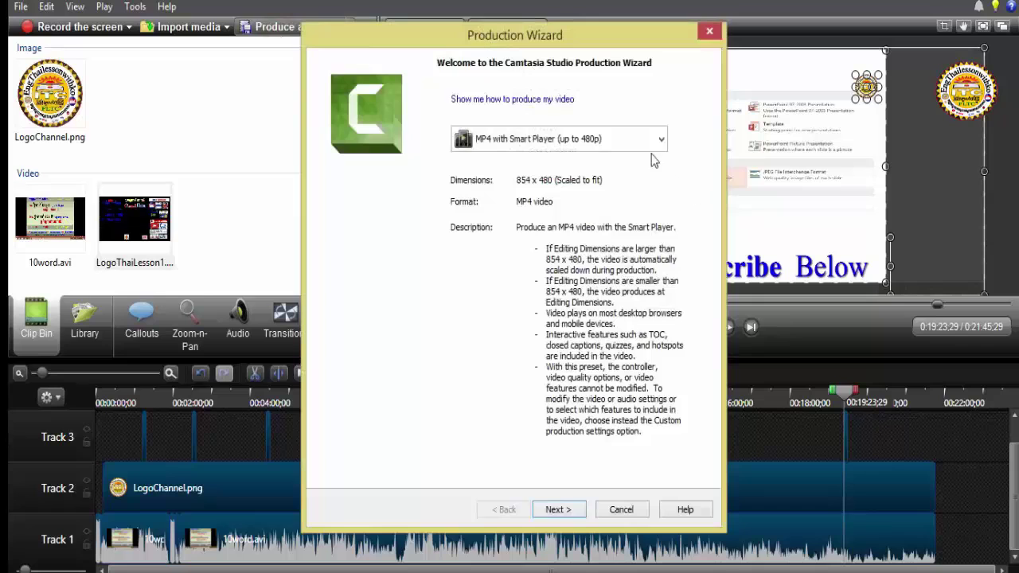
{"action": "left_click", "coordinate": [645, 137]}
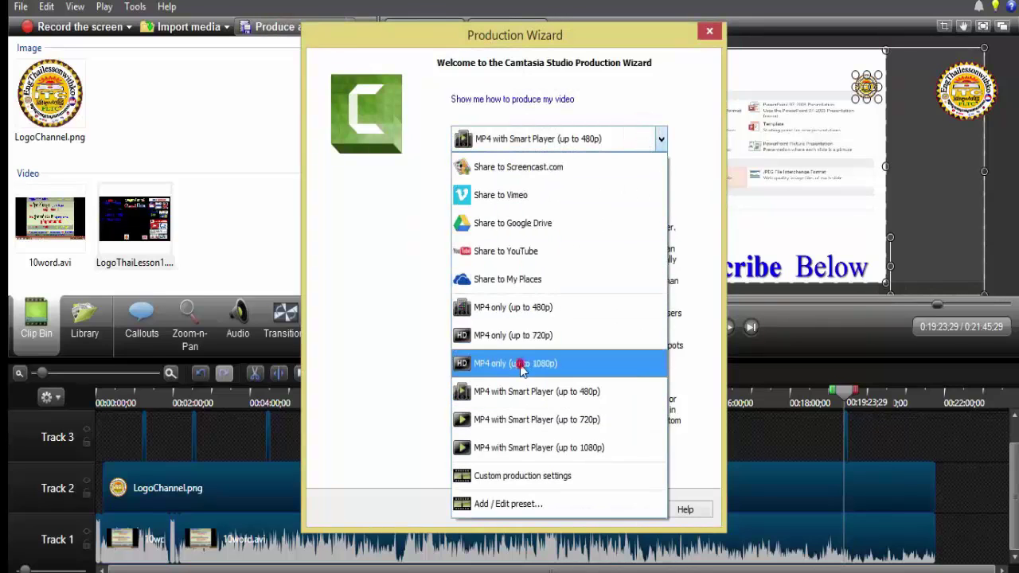
{"action": "left_click", "coordinate": [521, 366]}
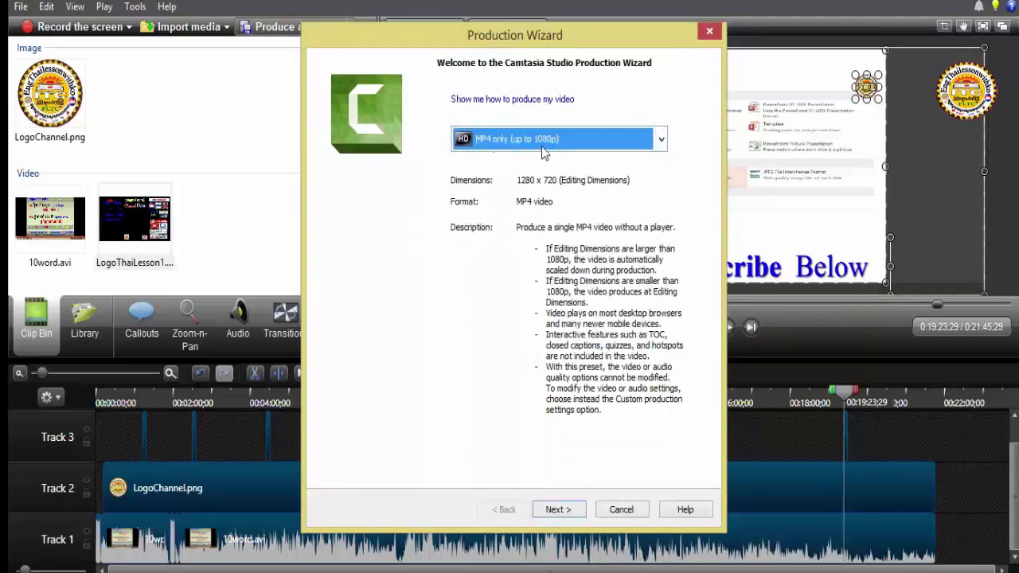
{"action": "left_click", "coordinate": [661, 140]}
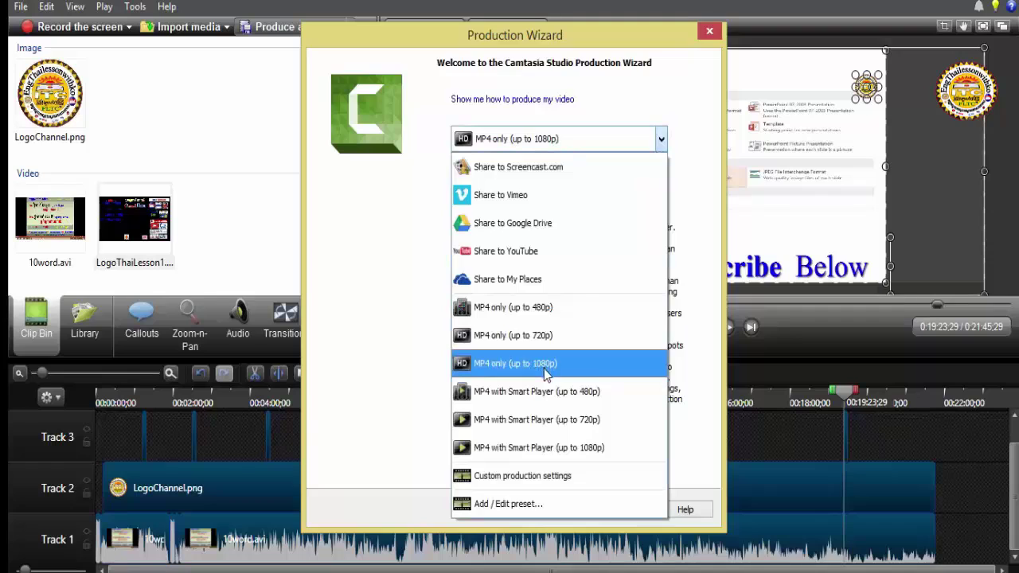
{"action": "left_click", "coordinate": [544, 366]}
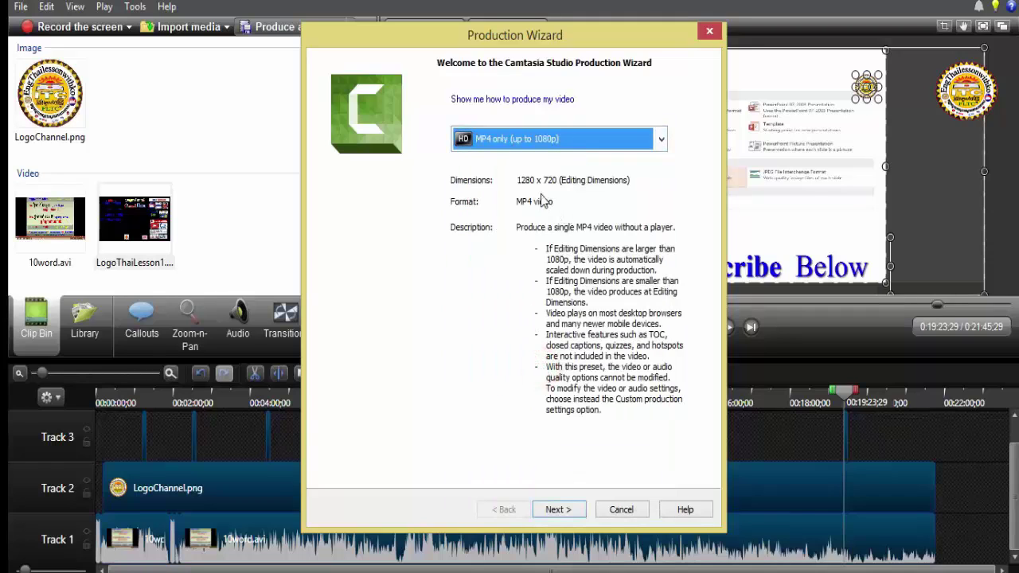
{"action": "left_click", "coordinate": [559, 510]}
- Name the production leson1234, turn off sub-folder output, keep the Desktop folder, and finish to start rendering
{"action": "left_click", "coordinate": [406, 141]}
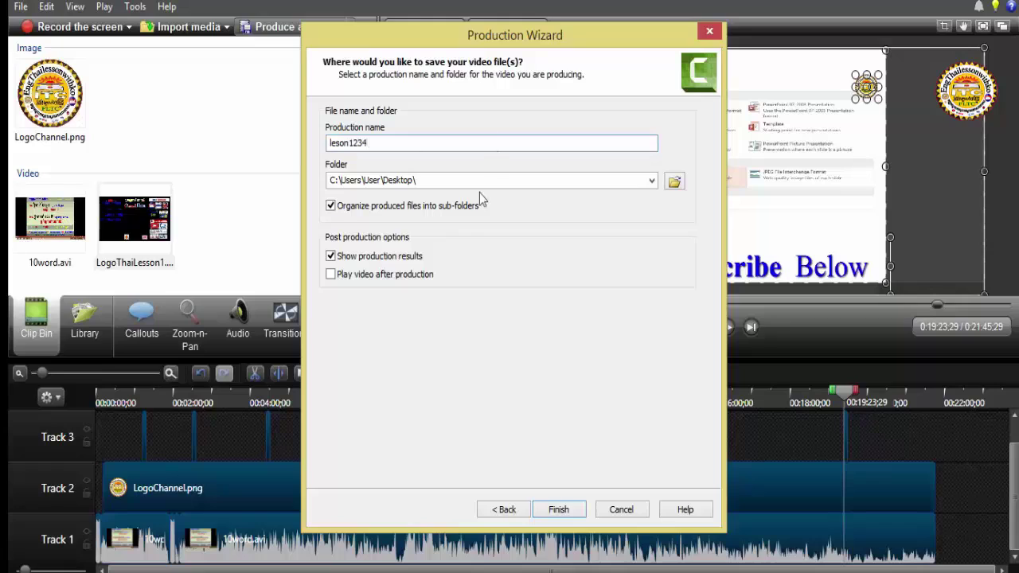
{"action": "left_click", "coordinate": [331, 206]}
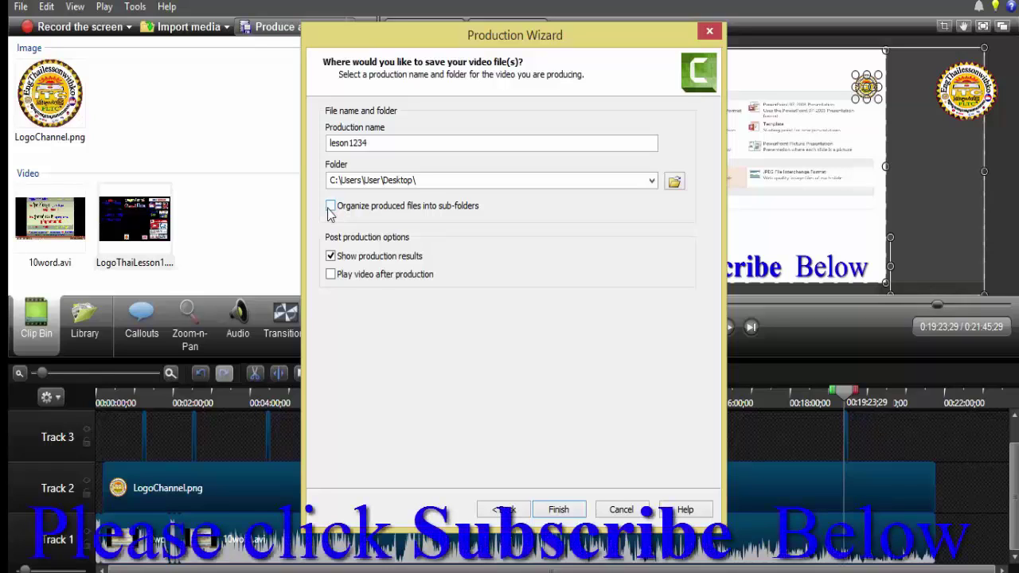
{"action": "left_click", "coordinate": [328, 207]}
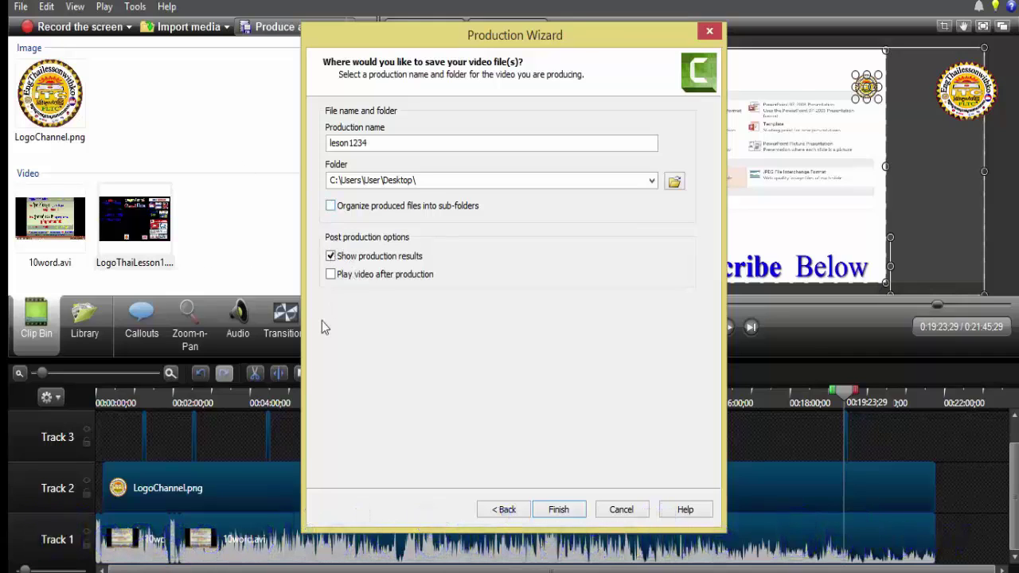
{"action": "left_click", "coordinate": [331, 277]}
{"action": "left_click", "coordinate": [331, 275]}
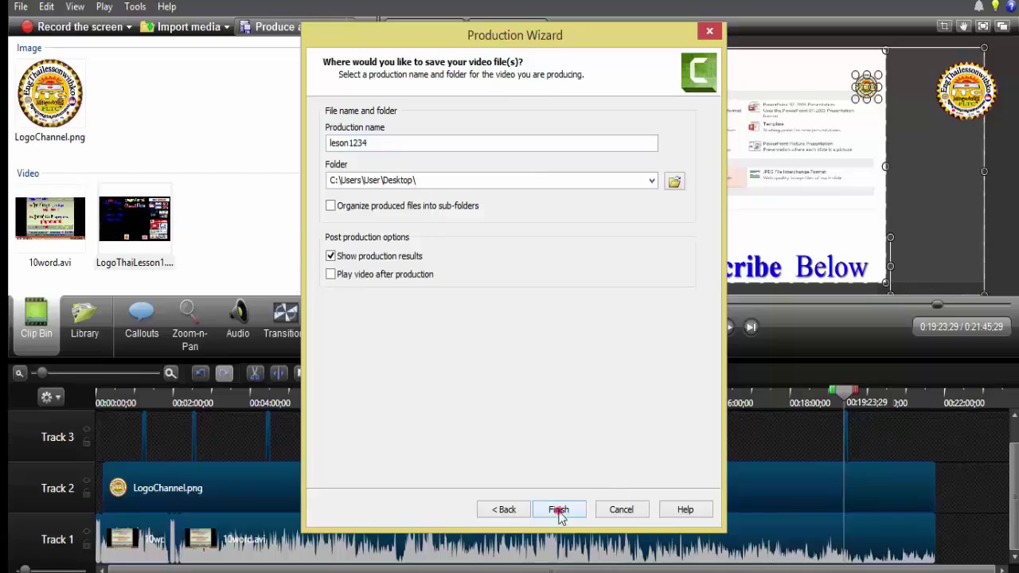
{"action": "left_click", "coordinate": [559, 511]}
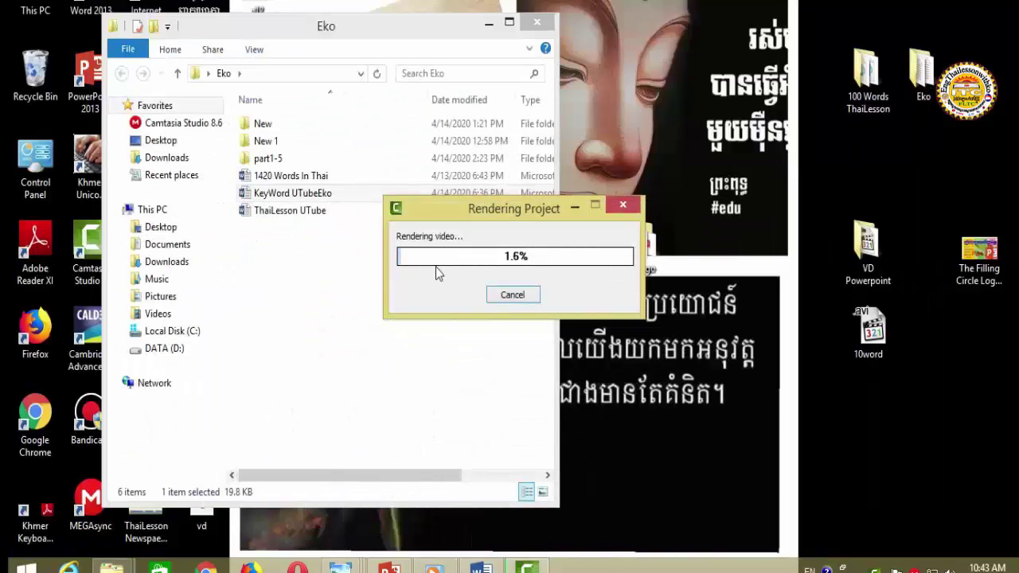
- Minimize the Eko folder window and briefly circle the Camtasia Studio 8 desktop icon in red
{"action": "left_click", "coordinate": [488, 28]}
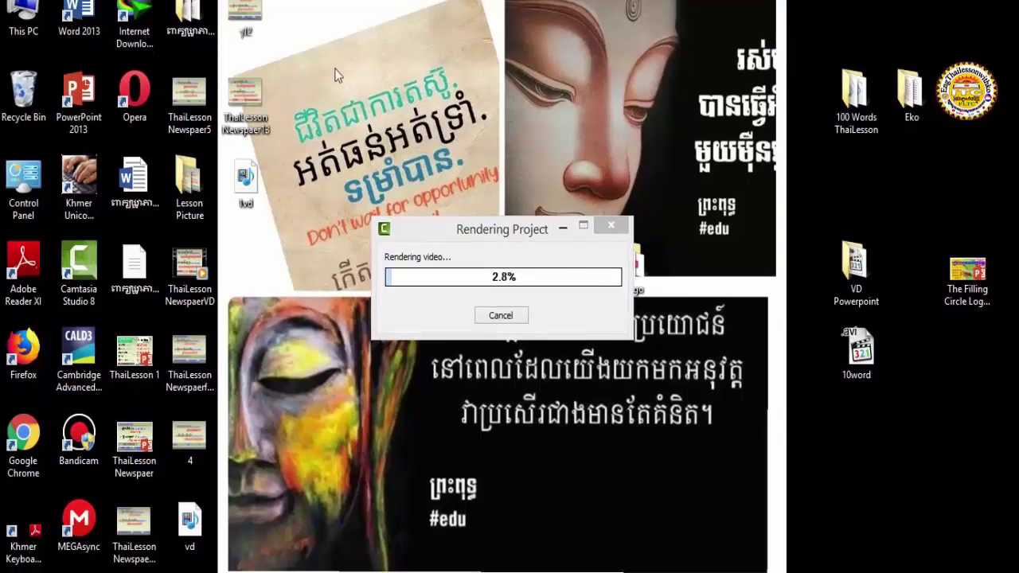
{"action": "mouse_move", "coordinate": [988, 4]}
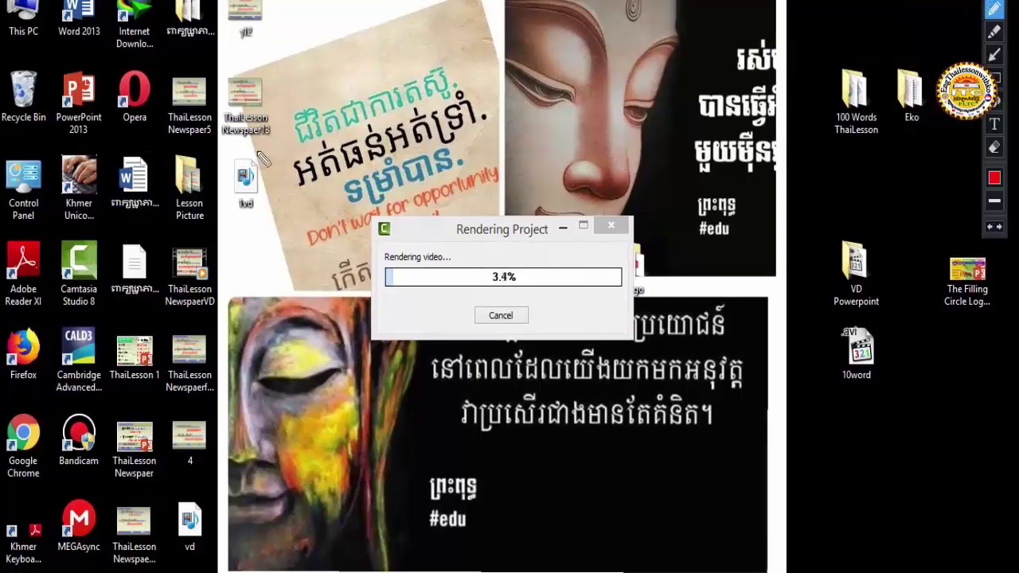
{"action": "mouse_move", "coordinate": [114, 227]}
{"action": "left_mouse_down"}
{"action": "mouse_move", "coordinate": [99, 307]}
{"action": "mouse_move", "coordinate": [116, 223]}
{"action": "left_mouse_up"}
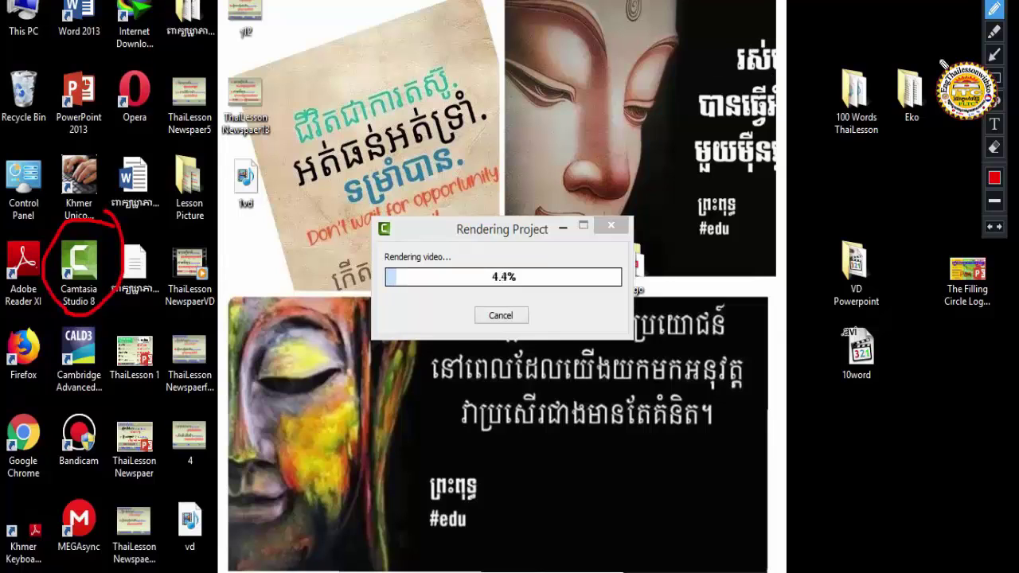
{"action": "left_click", "coordinate": [996, 7]}
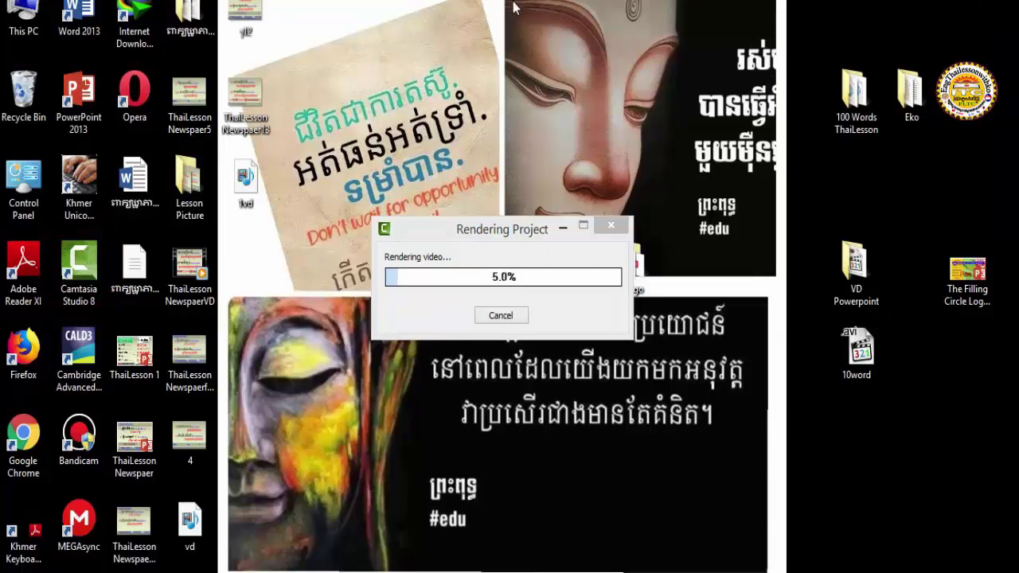
- Refresh the desktop eleven times from its context menu while the render continues
{"action": "right_click", "coordinate": [326, 62]}
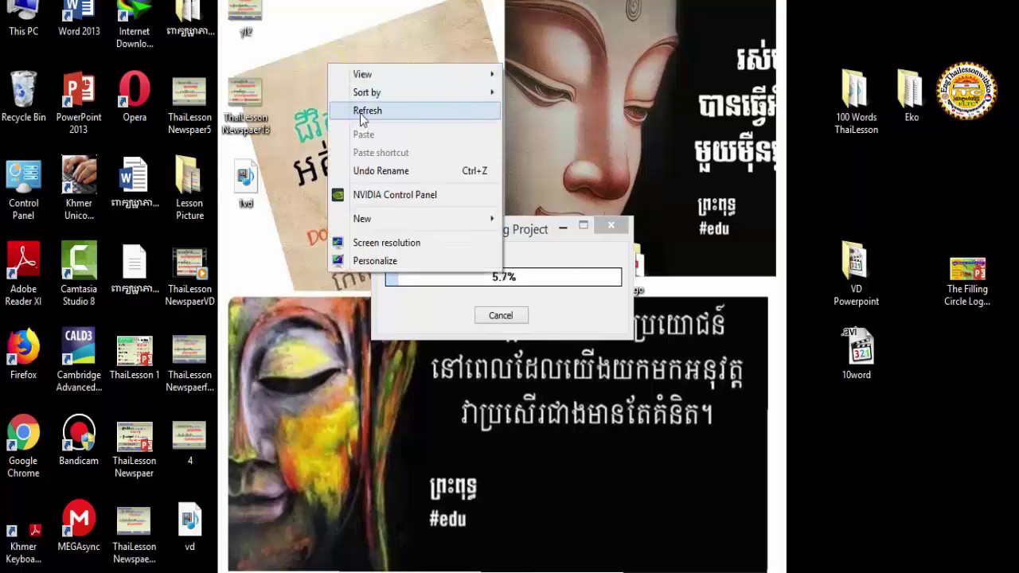
{"action": "left_click", "coordinate": [365, 111]}
{"action": "right_click", "coordinate": [342, 45]}
{"action": "left_click", "coordinate": [399, 96]}
{"action": "right_click", "coordinate": [360, 69]}
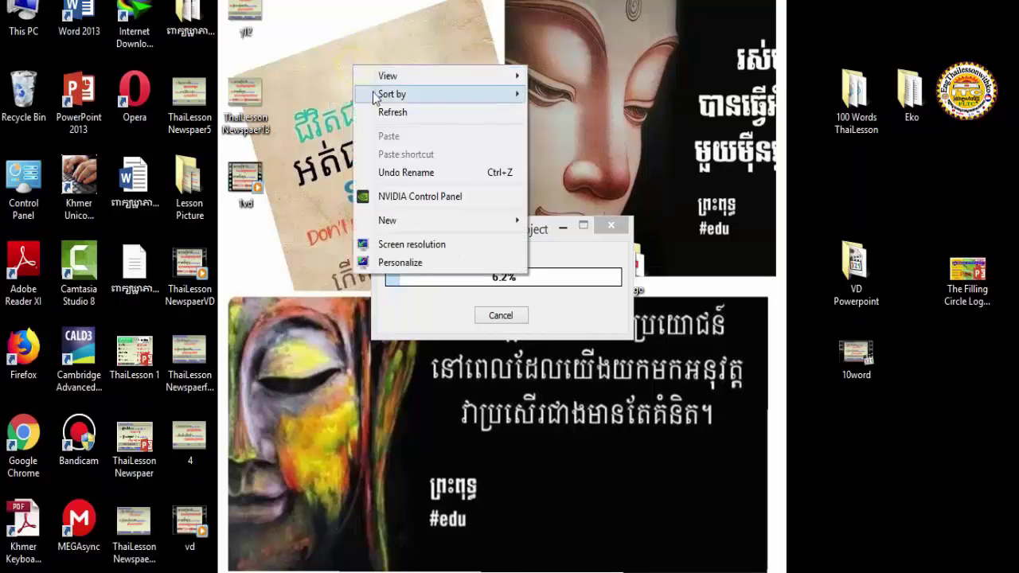
{"action": "left_click", "coordinate": [376, 109]}
{"action": "right_click", "coordinate": [360, 86]}
{"action": "left_click", "coordinate": [382, 129]}
{"action": "right_click", "coordinate": [334, 88]}
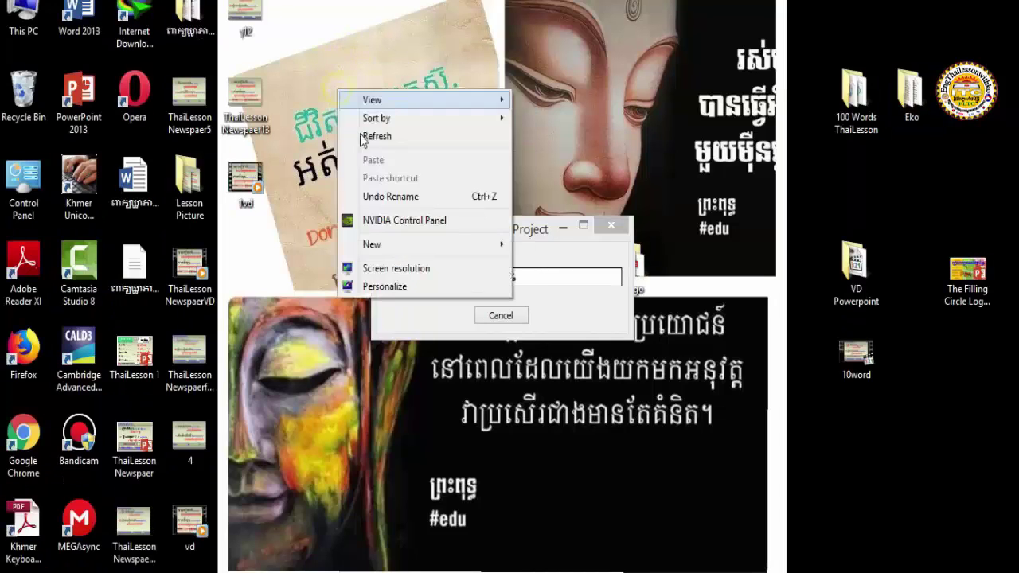
{"action": "left_click", "coordinate": [364, 134]}
{"action": "right_click", "coordinate": [324, 63]}
{"action": "left_click", "coordinate": [382, 112]}
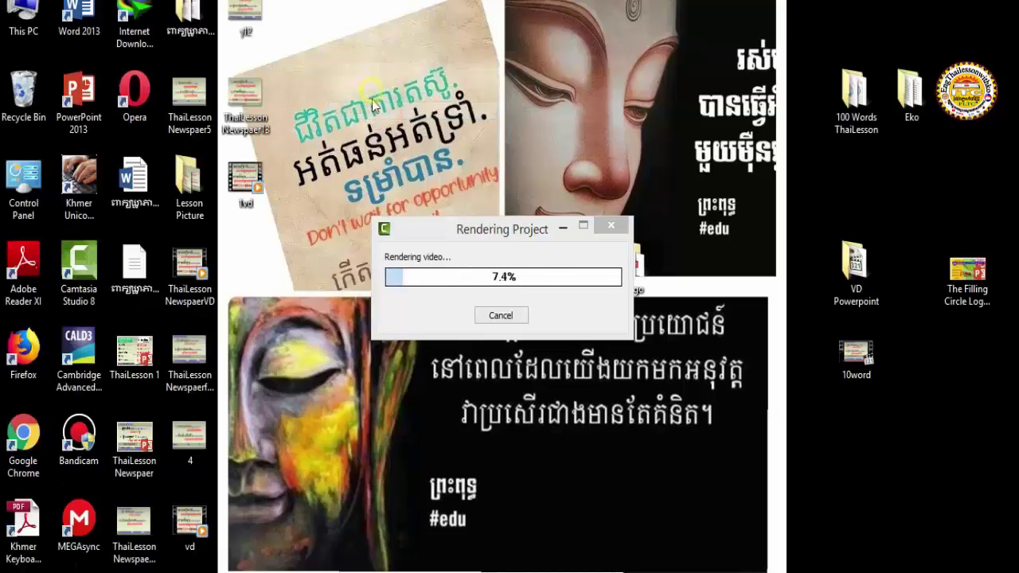
{"action": "right_click", "coordinate": [368, 90]}
{"action": "left_click", "coordinate": [406, 138]}
{"action": "right_click", "coordinate": [386, 101]}
{"action": "left_click", "coordinate": [424, 152]}
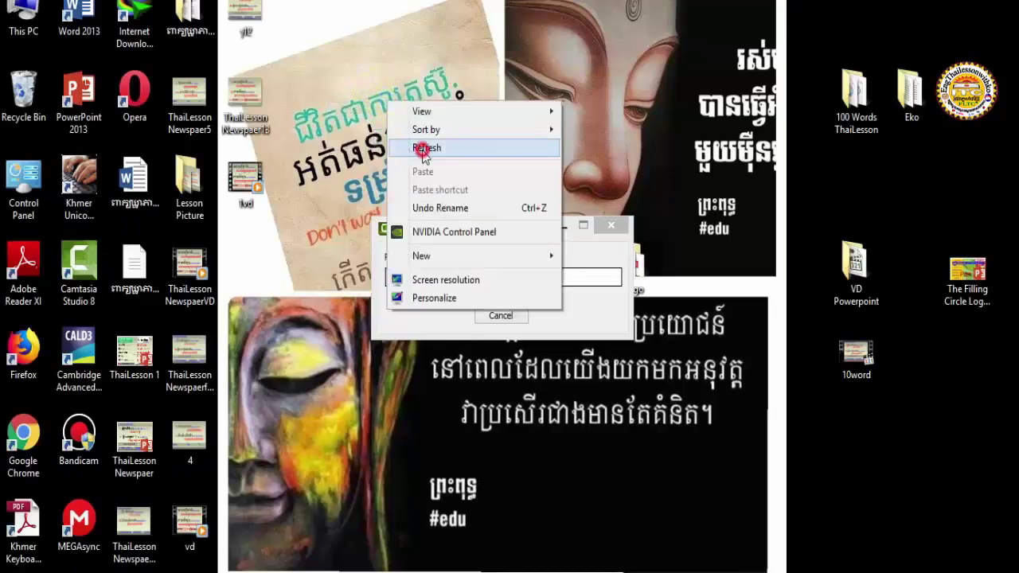
{"action": "right_click", "coordinate": [388, 97]}
{"action": "left_click", "coordinate": [427, 143]}
{"action": "right_click", "coordinate": [388, 97]}
{"action": "left_click", "coordinate": [427, 143]}
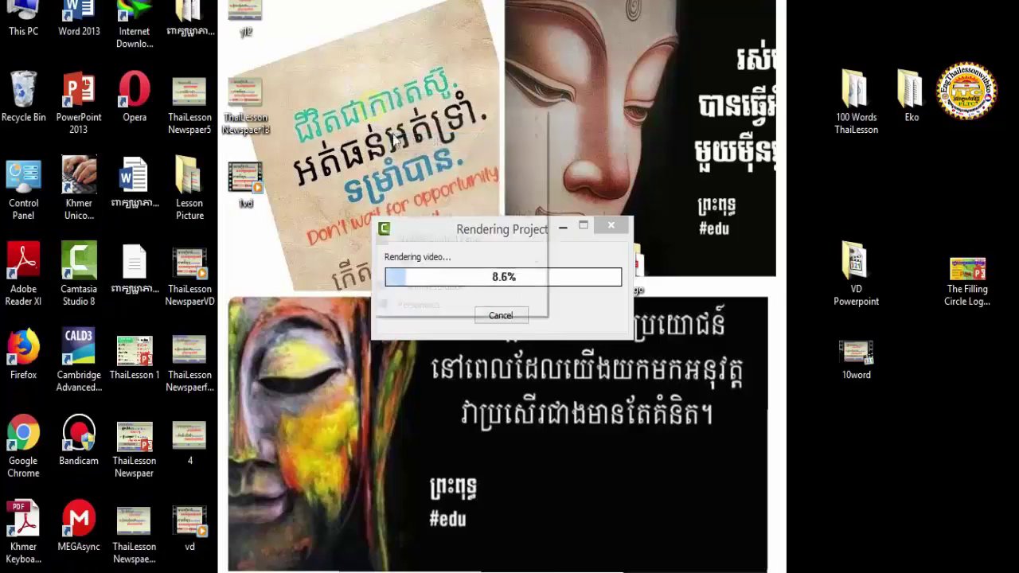
{"action": "right_click", "coordinate": [388, 99]}
{"action": "left_click", "coordinate": [430, 147]}
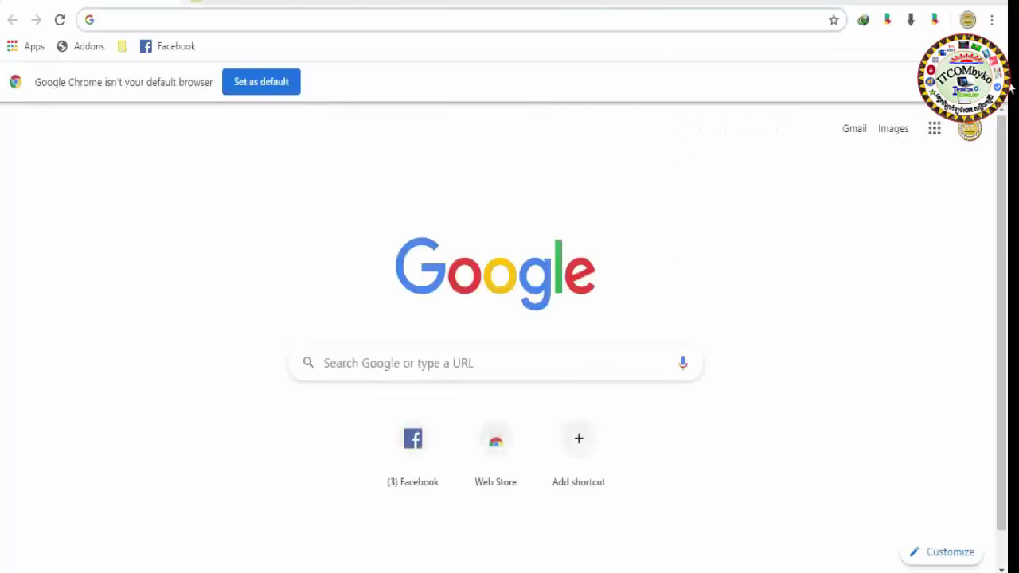
- Go to YouTube via the Google apps grid, then search 'engthailessonwithko' from the address bar
{"action": "left_click", "coordinate": [934, 128]}
{"action": "left_click", "coordinate": [791, 288]}
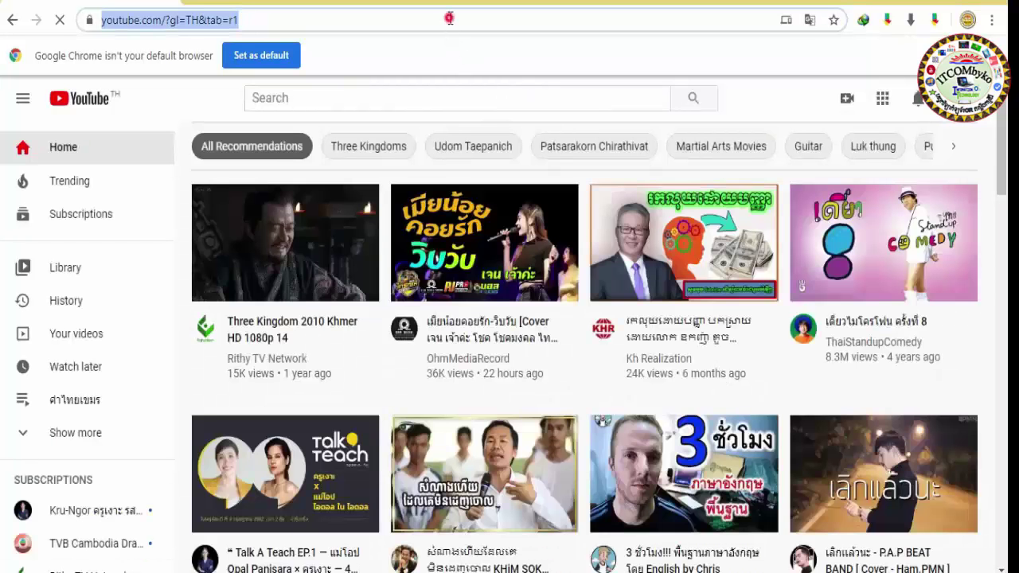
{"action": "left_click", "coordinate": [449, 17]}
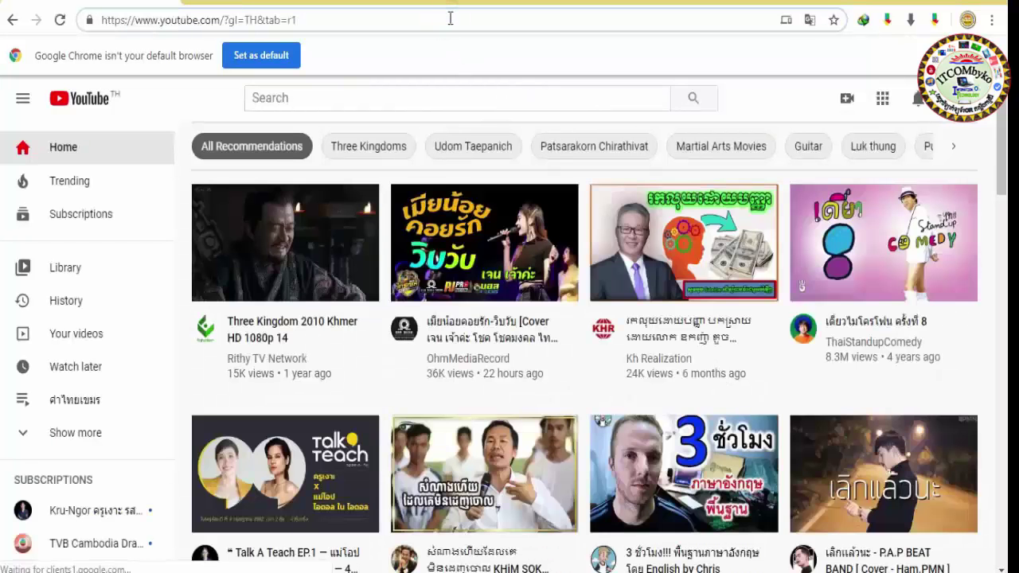
{"action": "key", "text": "BackSpace"}
{"action": "key", "text": "BackSpace"}
{"action": "key", "text": "BackSpace"}
{"action": "key", "text": "BackSpace"}
{"action": "key", "text": "BackSpace"}
{"action": "key", "text": "BackSpace"}
{"action": "key", "text": "BackSpace"}
{"action": "key", "text": "BackSpace"}
{"action": "key", "text": "BackSpace"}
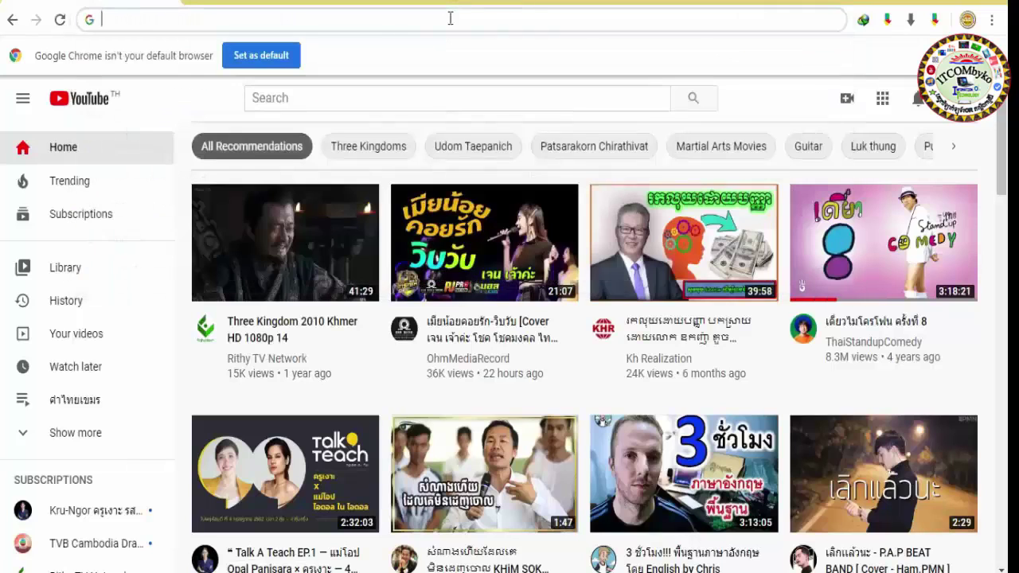
{"action": "type", "text": "eng"}
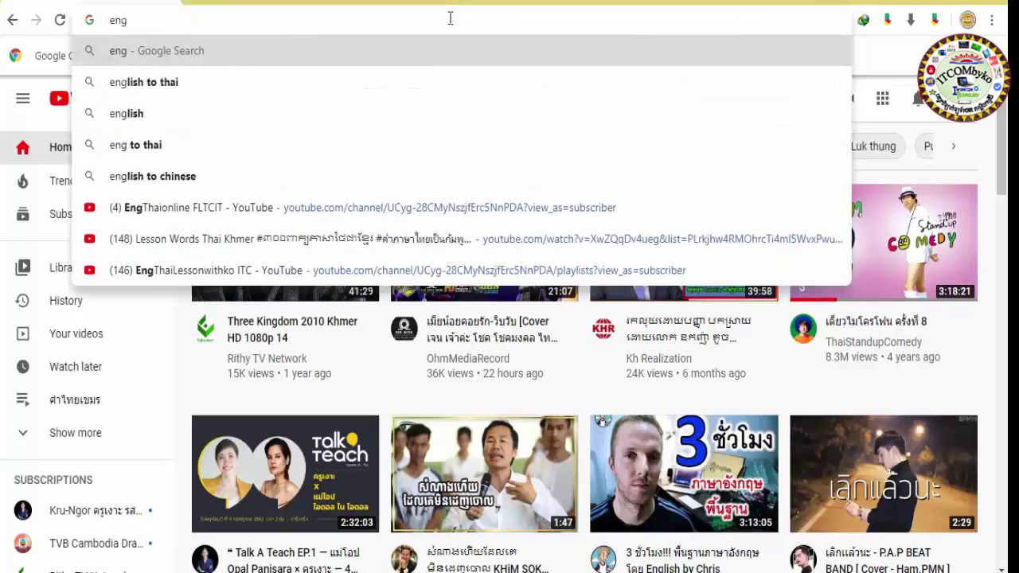
{"action": "type", "text": "th"}
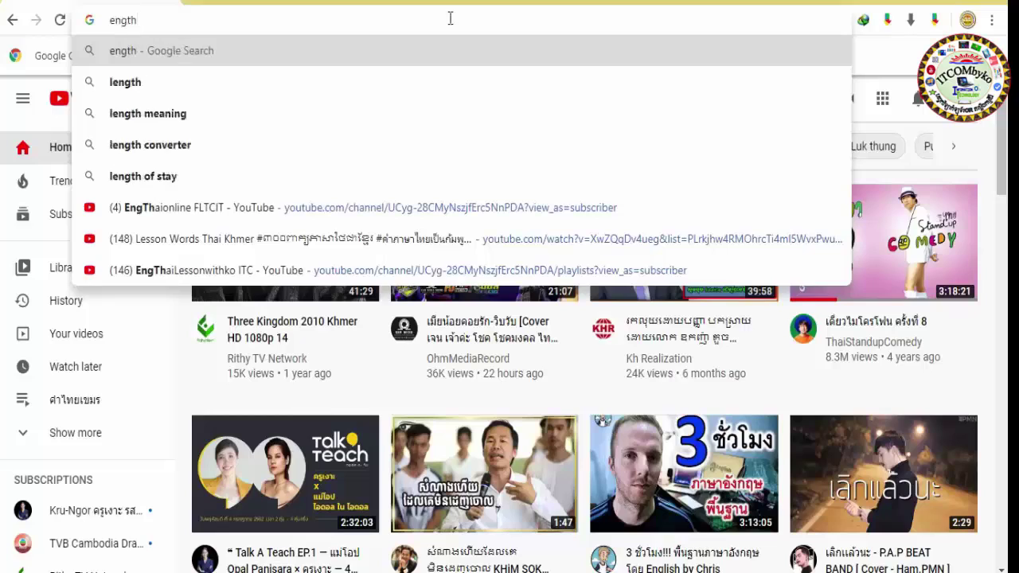
{"action": "type", "text": "ai"}
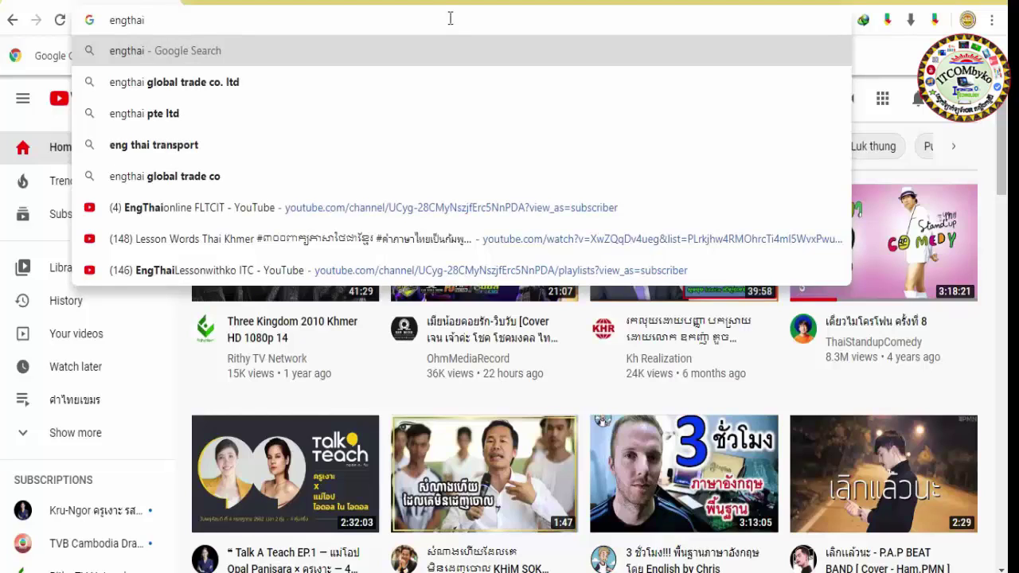
{"action": "type", "text": "w"}
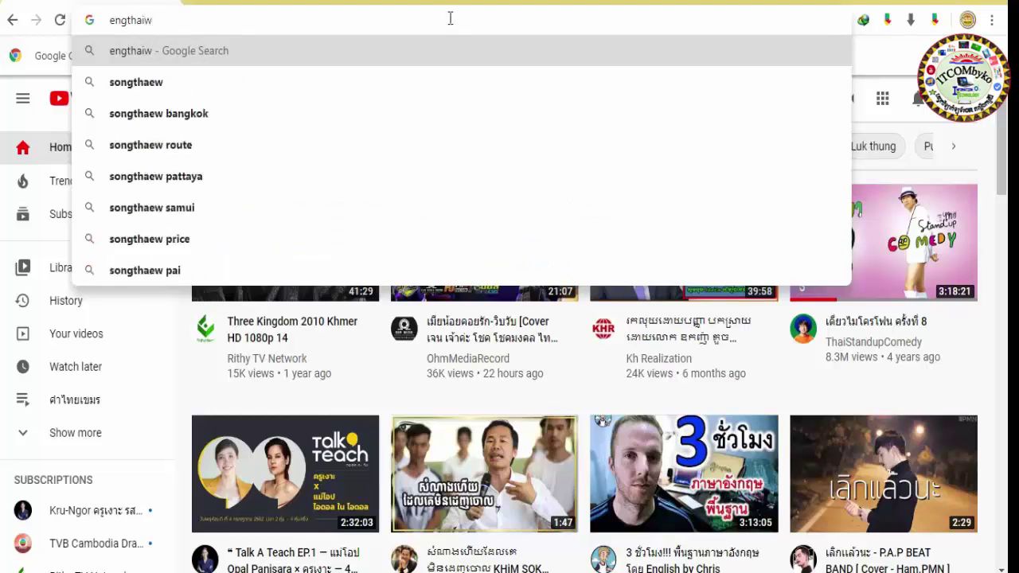
{"action": "key", "text": "BackSpace"}
{"action": "key", "text": "BackSpace"}
{"action": "key", "text": "BackSpace"}
{"action": "key", "text": "BackSpace"}
{"action": "key", "text": "BackSpace"}
{"action": "key", "text": "BackSpace"}
{"action": "key", "text": "BackSpace"}
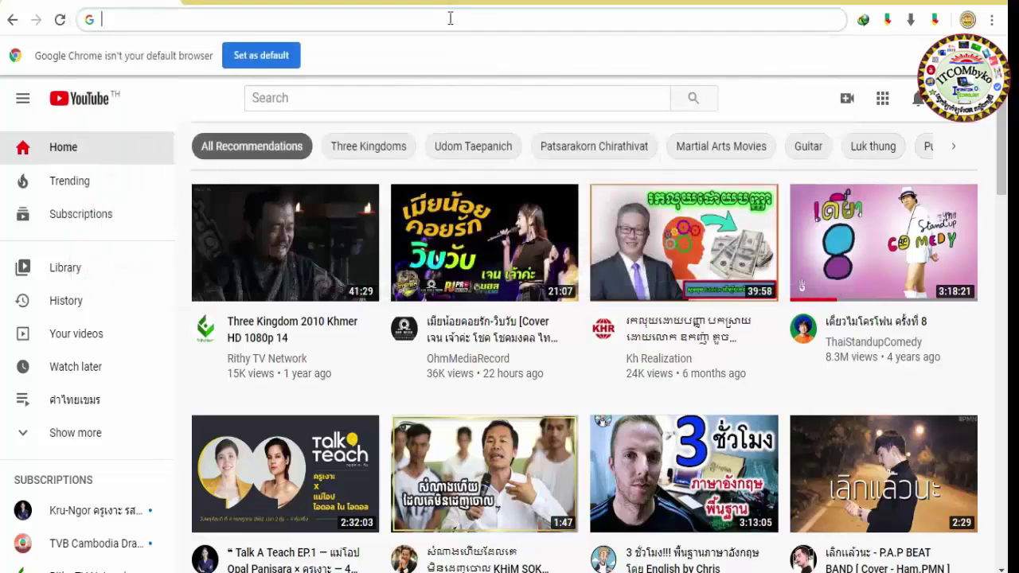
{"action": "type", "text": "eng"}
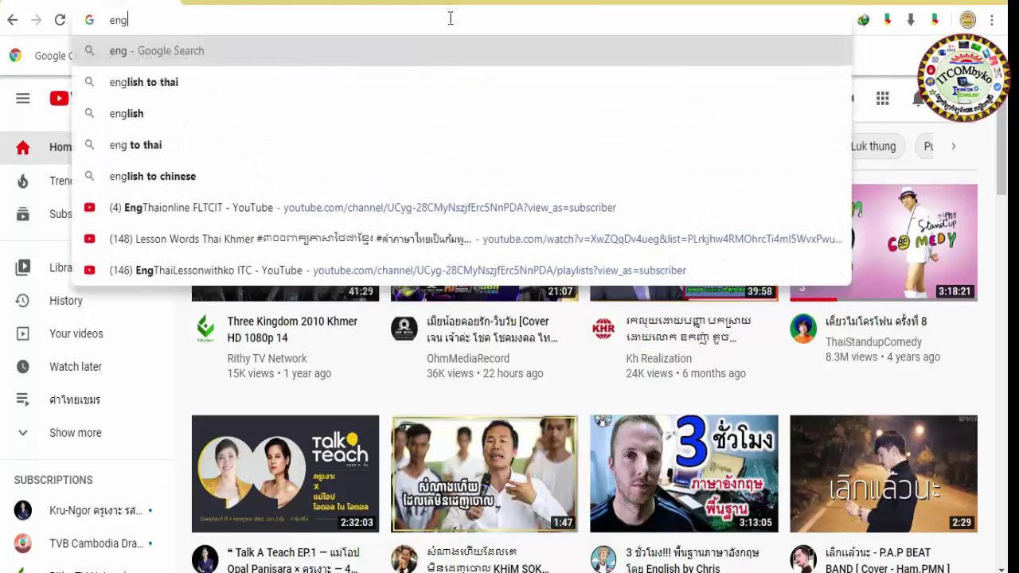
{"action": "type", "text": "thaile"}
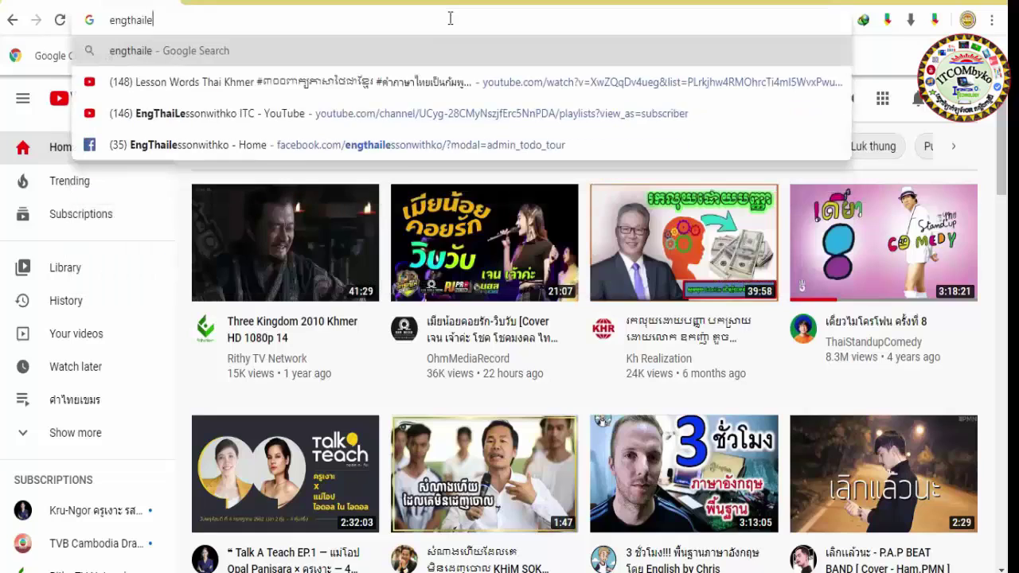
{"action": "type", "text": "ssonwi"}
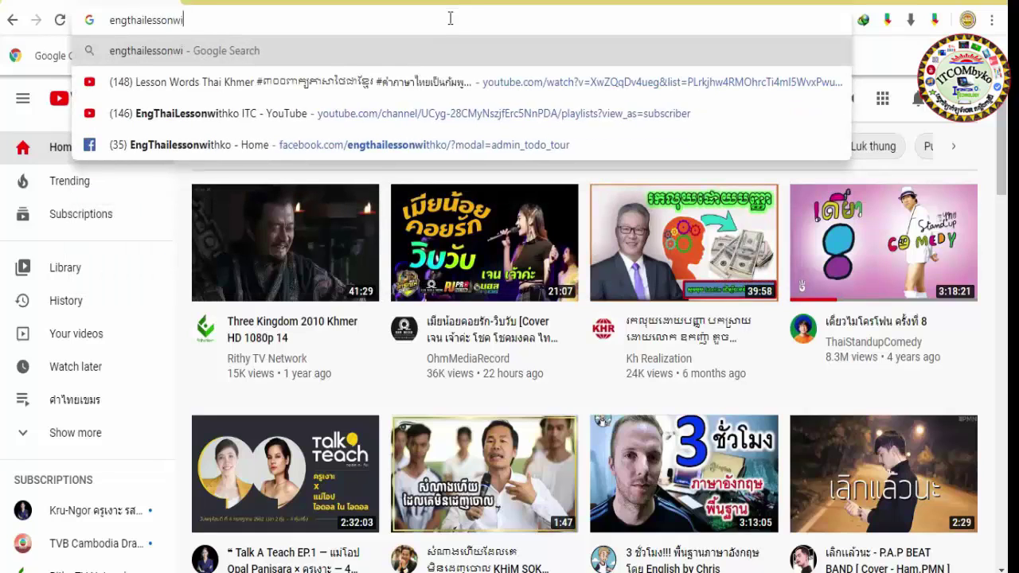
{"action": "type", "text": "thko"}
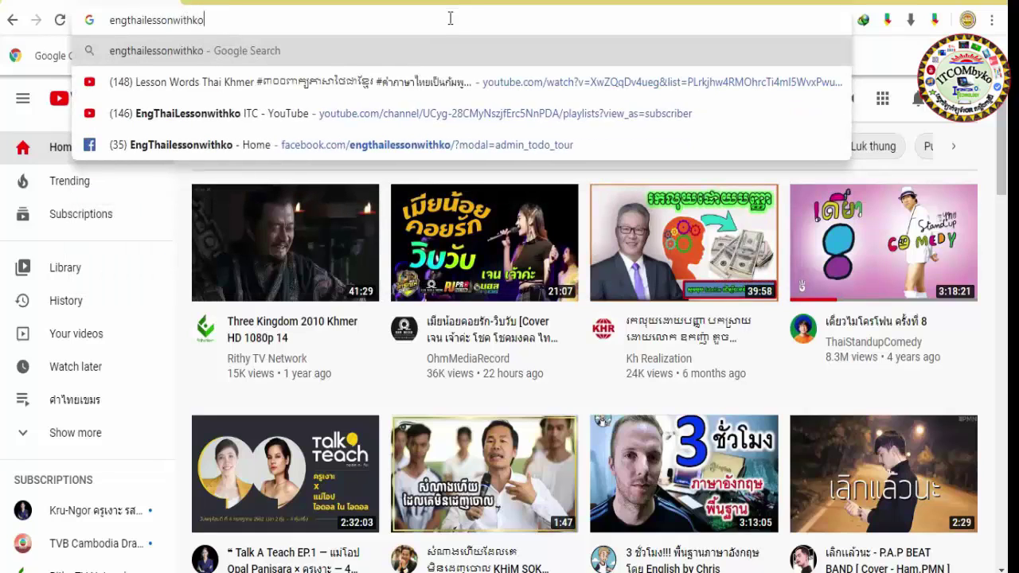
{"action": "key", "text": "Return"}
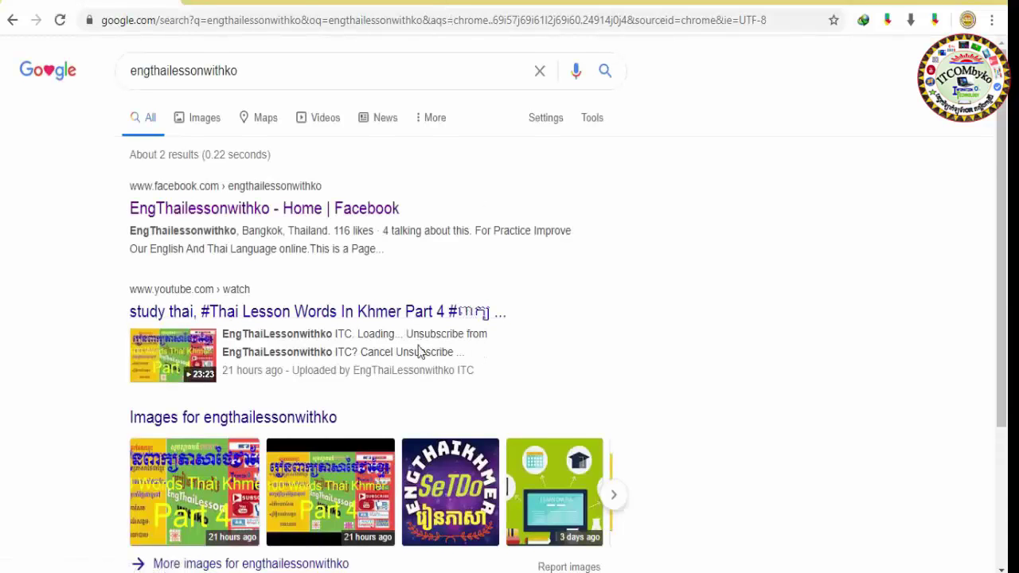
- Scroll the engthailessonwithko results, look at the Thai lesson video result, then go back
{"action": "scroll", "coordinate": [416, 350], "scroll_direction": "down", "scroll_amount": 2}
{"action": "scroll", "coordinate": [376, 430], "scroll_direction": "down", "scroll_amount": 1}
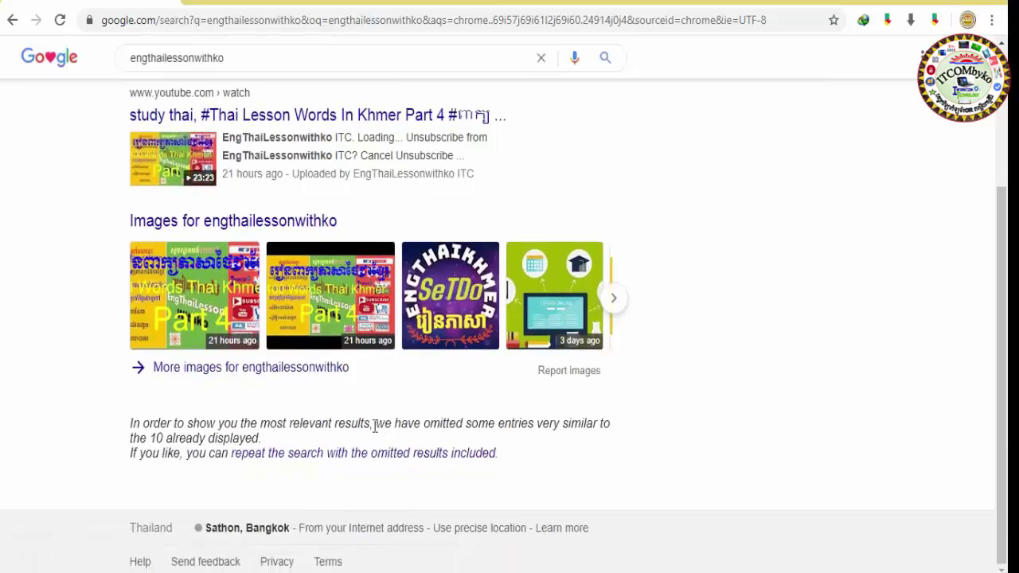
{"action": "scroll", "coordinate": [374, 428], "scroll_direction": "up", "scroll_amount": 3}
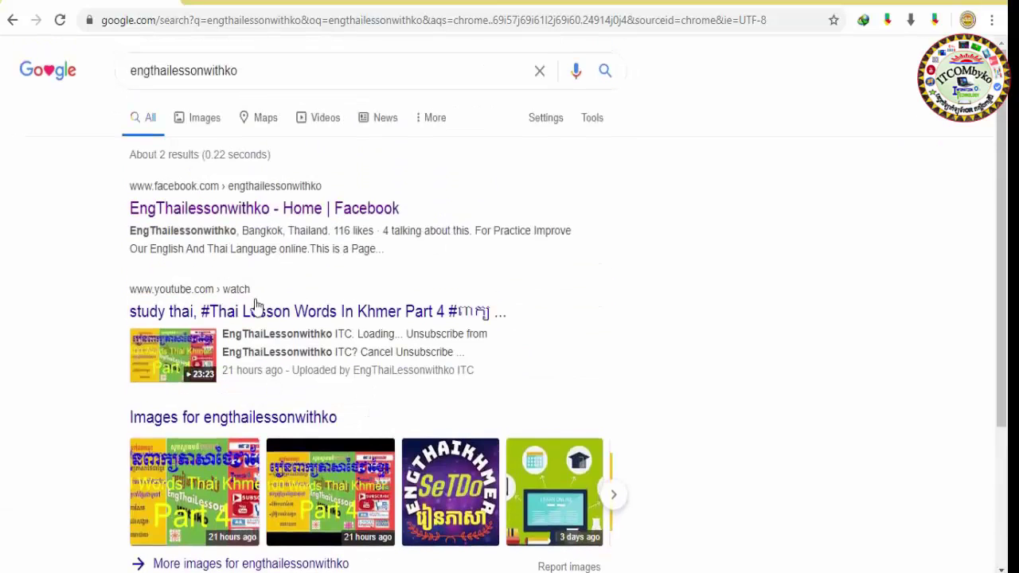
{"action": "left_click", "coordinate": [265, 312]}
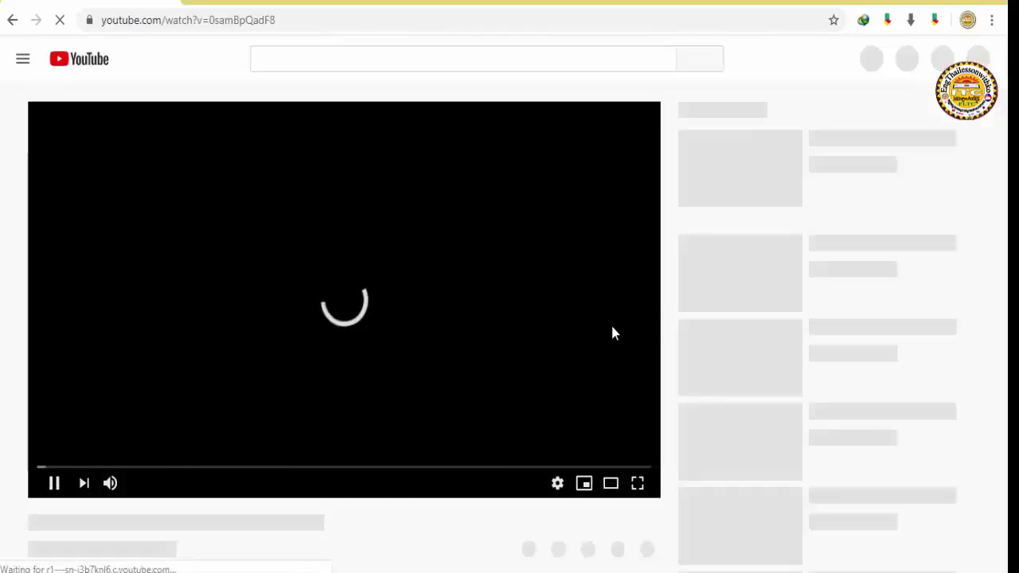
{"action": "scroll", "coordinate": [613, 333], "scroll_direction": "down", "scroll_amount": 1}
{"action": "scroll", "coordinate": [621, 363], "scroll_direction": "down", "scroll_amount": 2}
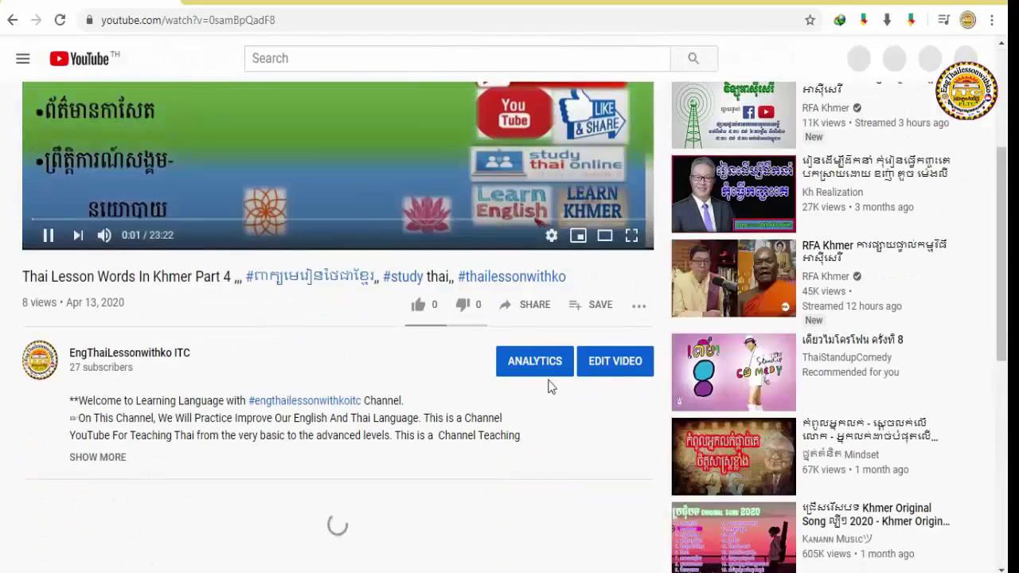
{"action": "scroll", "coordinate": [474, 396], "scroll_direction": "up", "scroll_amount": 3}
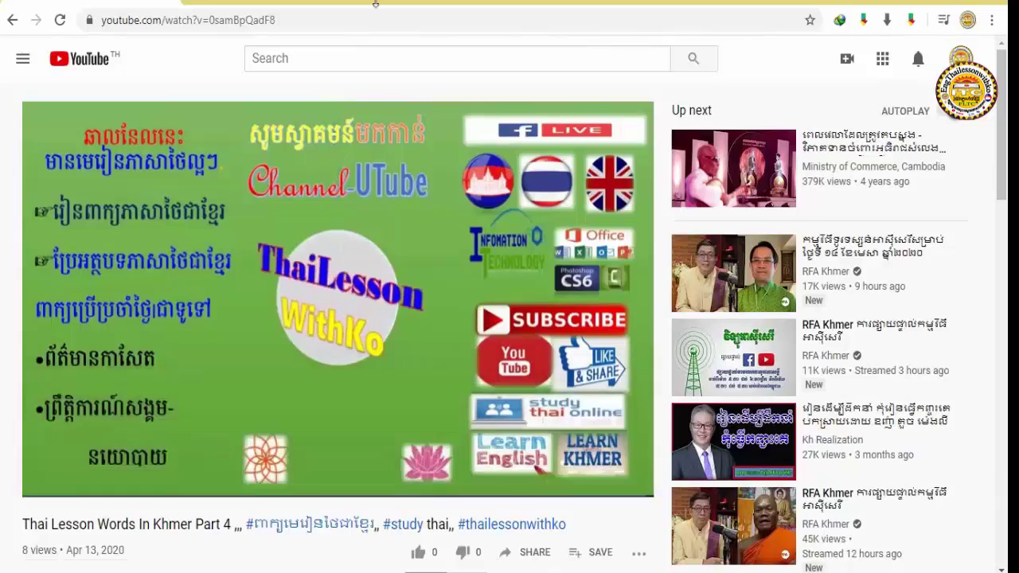
{"action": "left_click", "coordinate": [11, 22]}
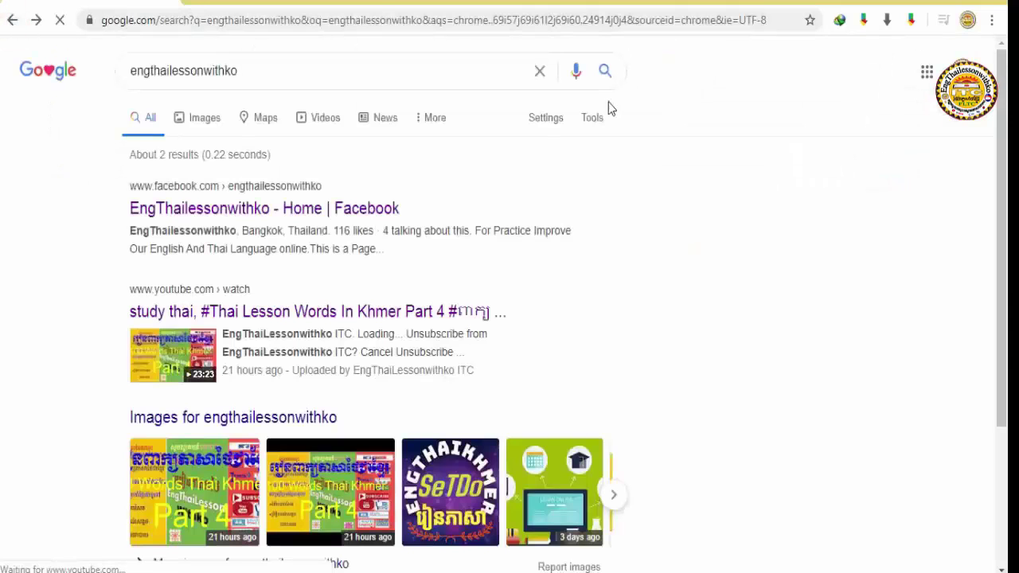
- Check the account panel and the Facebook page result, then open the YouTube lesson video
{"action": "left_click", "coordinate": [967, 89]}
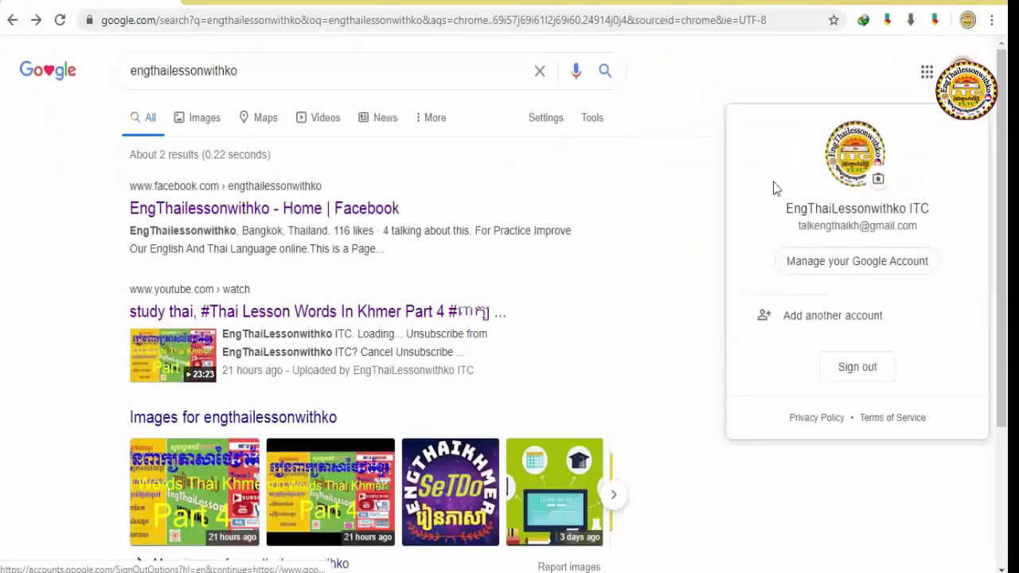
{"action": "left_click", "coordinate": [259, 211]}
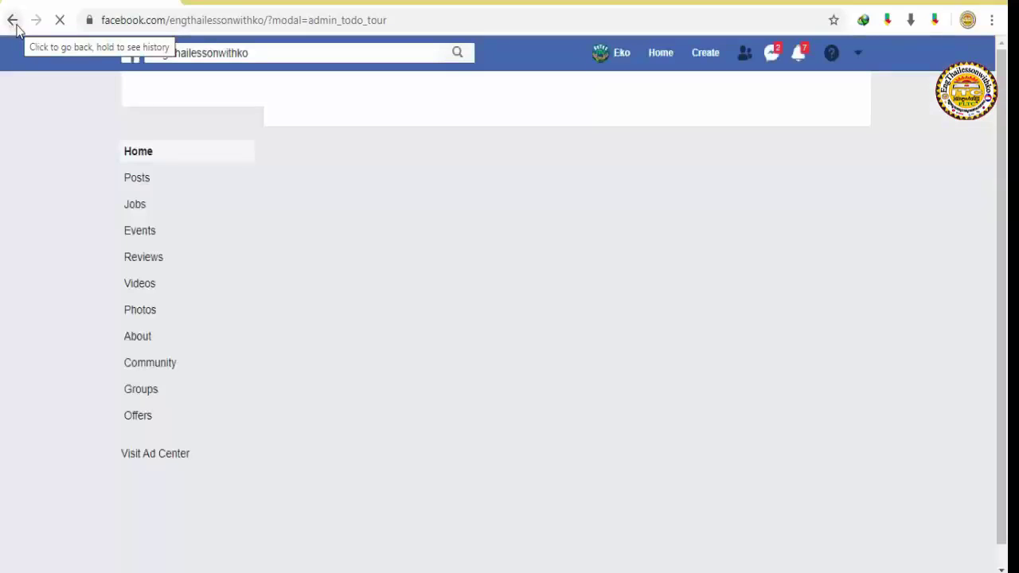
{"action": "left_click", "coordinate": [16, 29]}
{"action": "scroll", "coordinate": [279, 414], "scroll_direction": "down", "scroll_amount": 2}
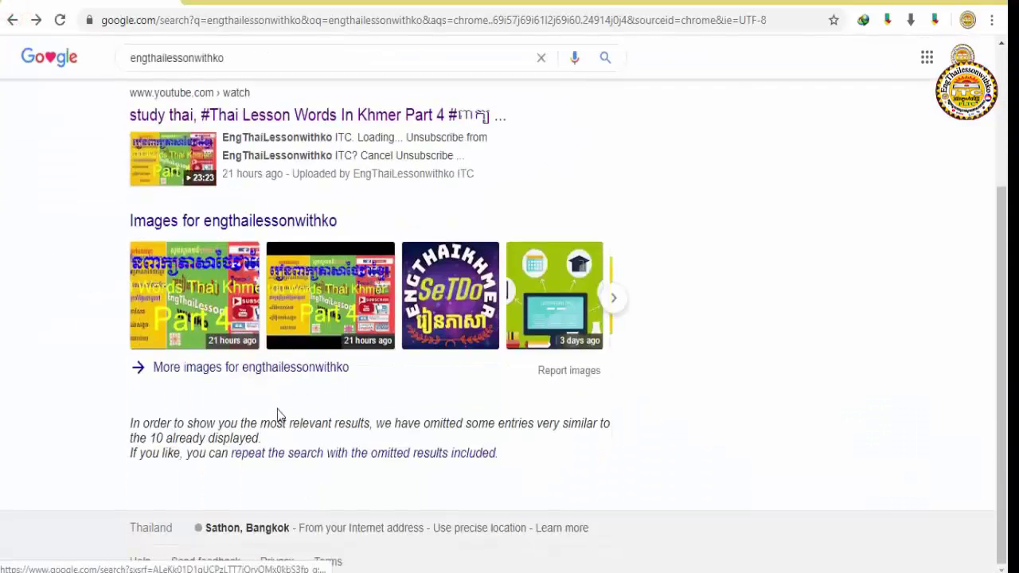
{"action": "scroll", "coordinate": [278, 414], "scroll_direction": "up", "scroll_amount": 2}
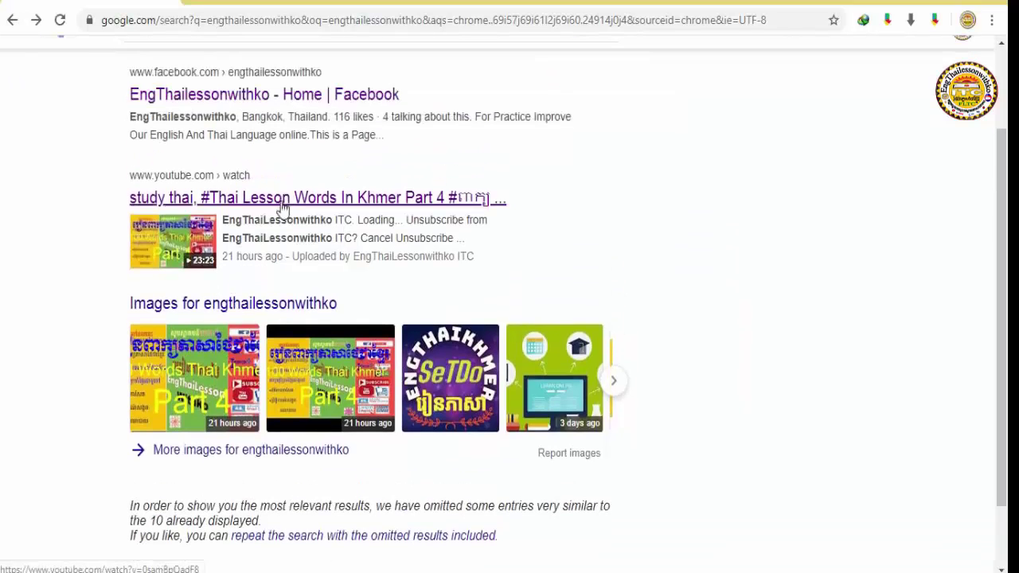
{"action": "left_click", "coordinate": [282, 199]}
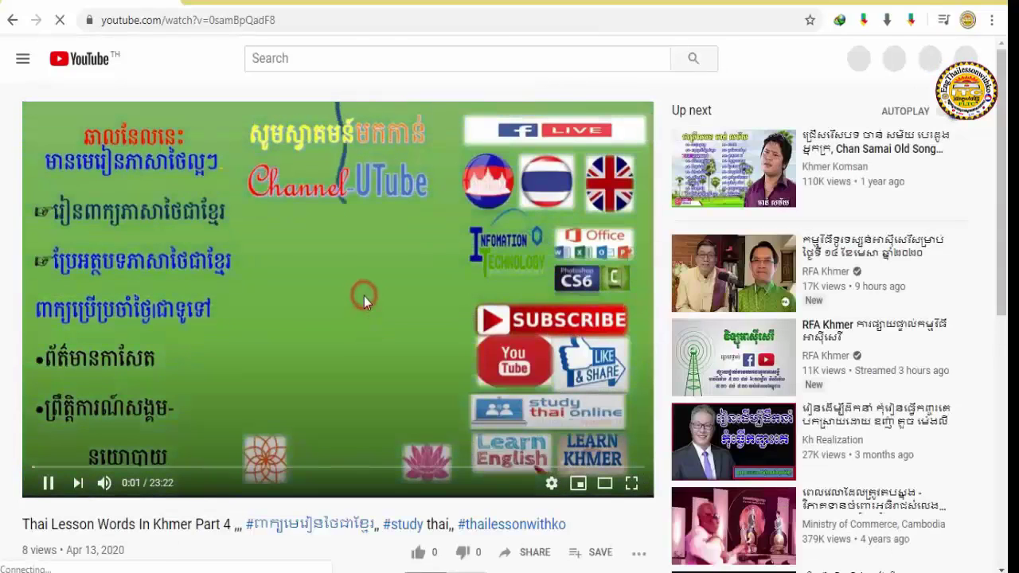
- Pause the video, open the channel page, browse its PLAYLISTS tab, then return to Home
{"action": "left_click", "coordinate": [427, 285]}
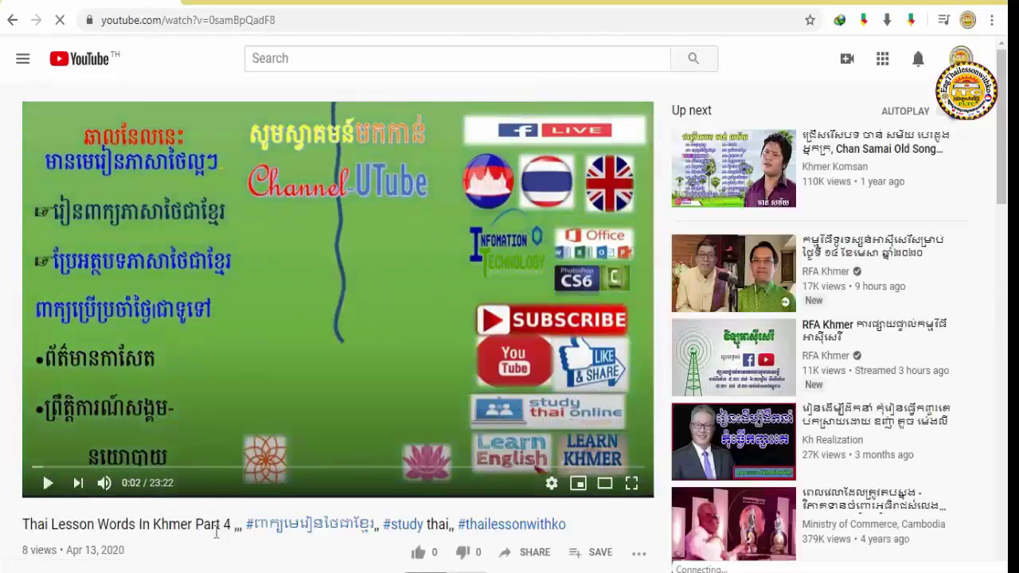
{"action": "scroll", "coordinate": [246, 528], "scroll_direction": "down", "scroll_amount": 2}
{"action": "left_click", "coordinate": [140, 438]}
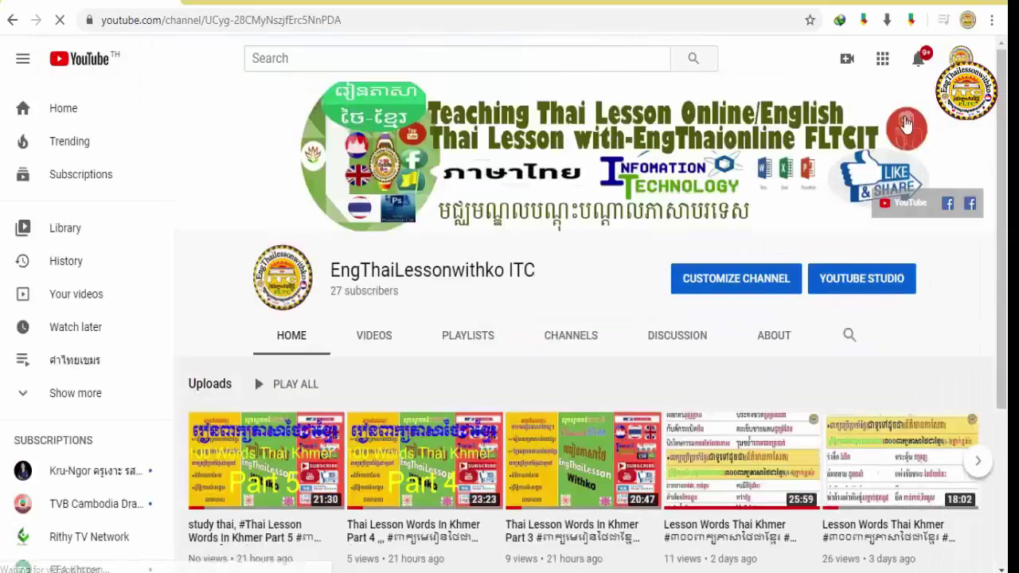
{"action": "left_click", "coordinate": [459, 342]}
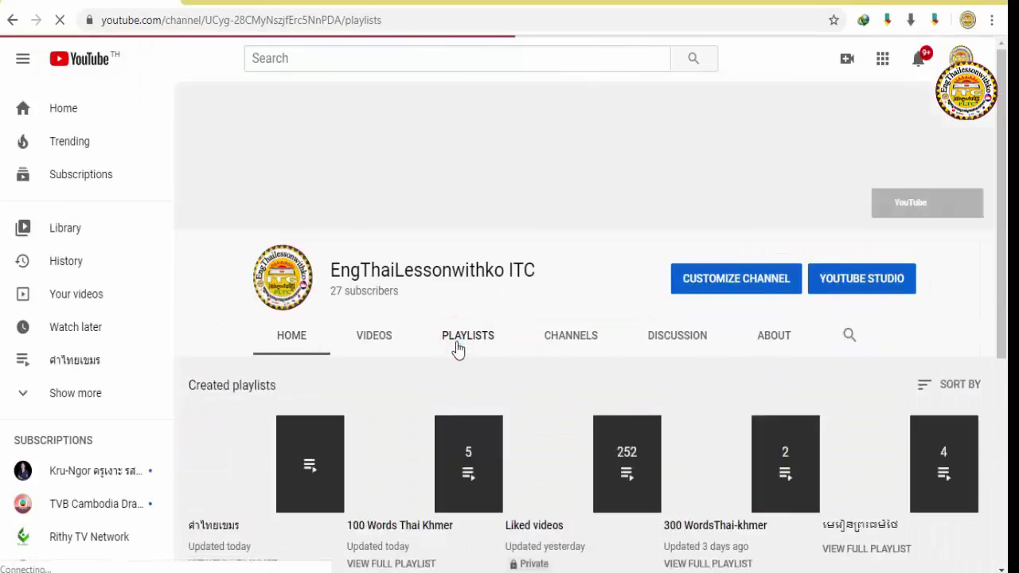
{"action": "scroll", "coordinate": [454, 446], "scroll_direction": "down", "scroll_amount": 2}
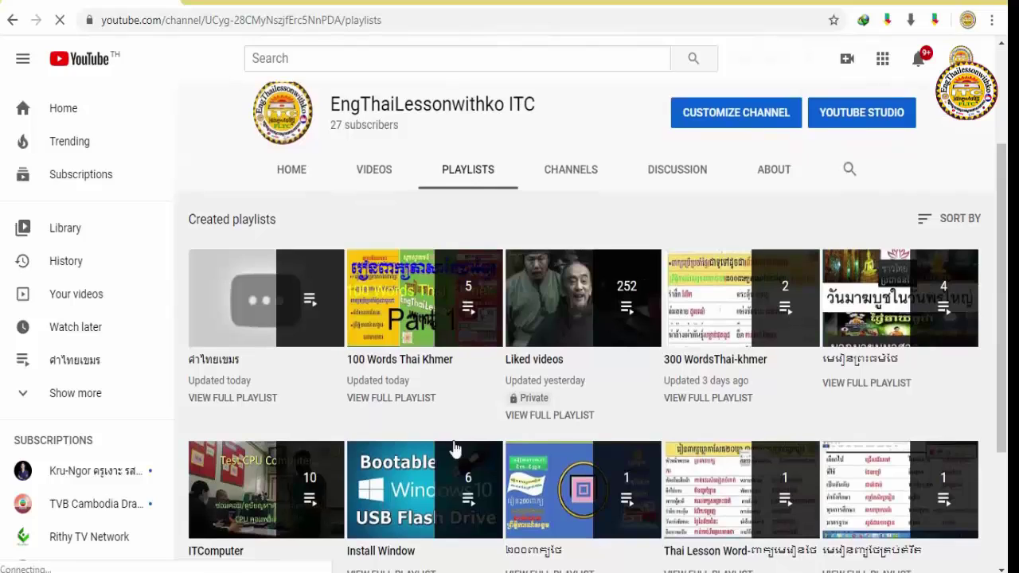
{"action": "scroll", "coordinate": [454, 447], "scroll_direction": "down", "scroll_amount": 1}
{"action": "scroll", "coordinate": [430, 436], "scroll_direction": "down", "scroll_amount": 1}
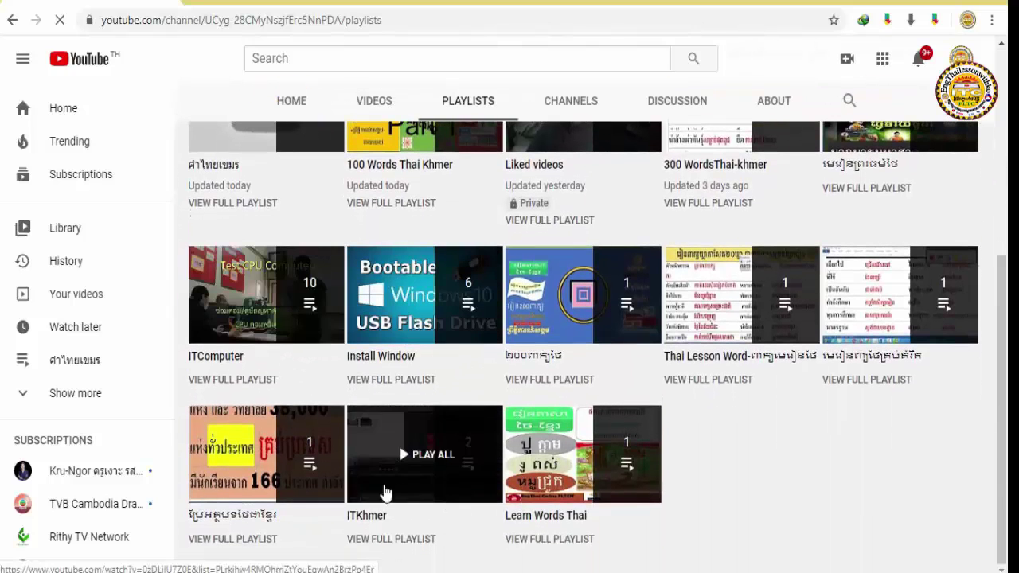
{"action": "scroll", "coordinate": [406, 488], "scroll_direction": "up", "scroll_amount": 4}
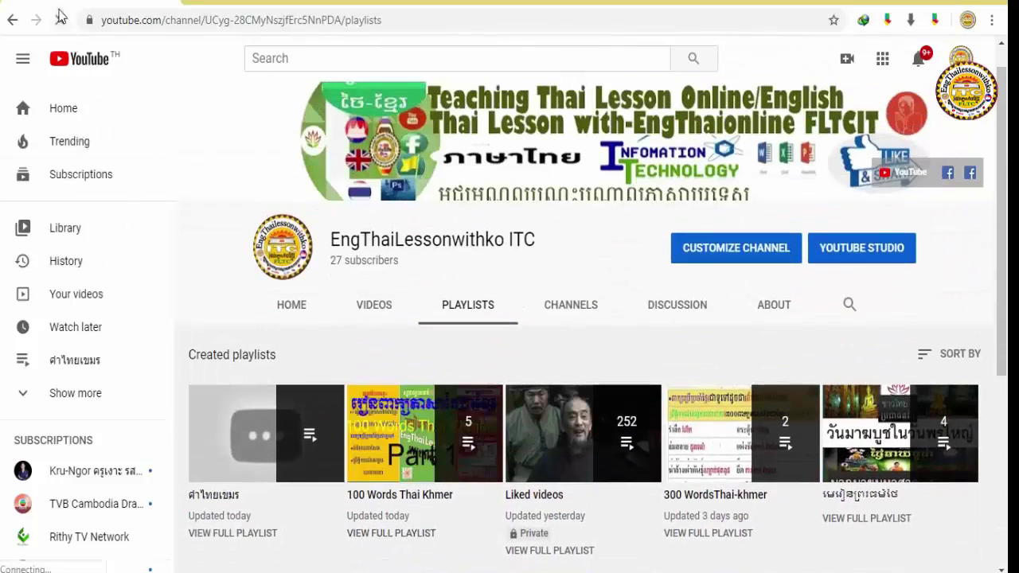
{"action": "left_click", "coordinate": [11, 24]}
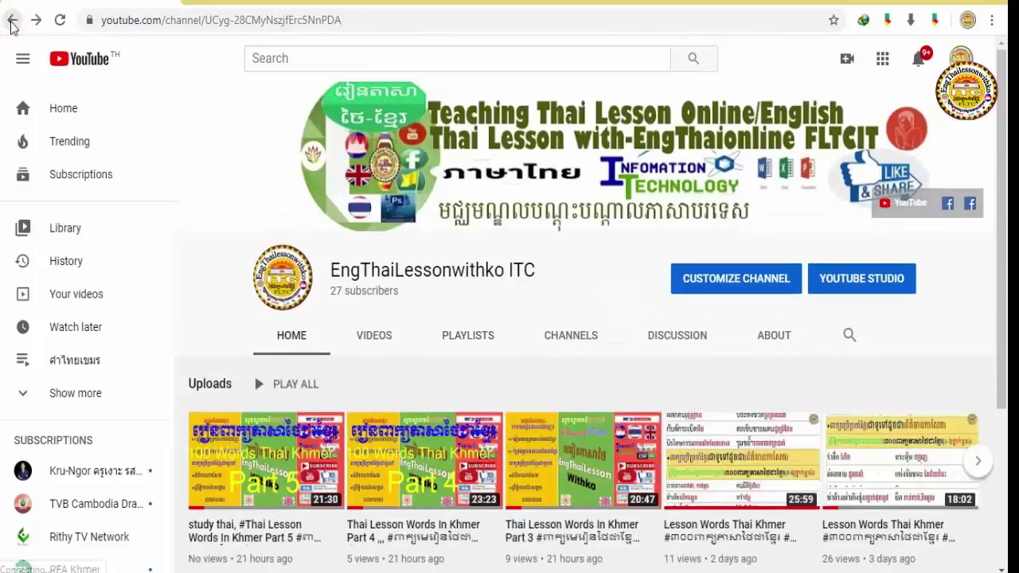
- Leave the browser for the desktop and refresh it four times while Camtasia renders
{"action": "left_click", "coordinate": [11, 24]}
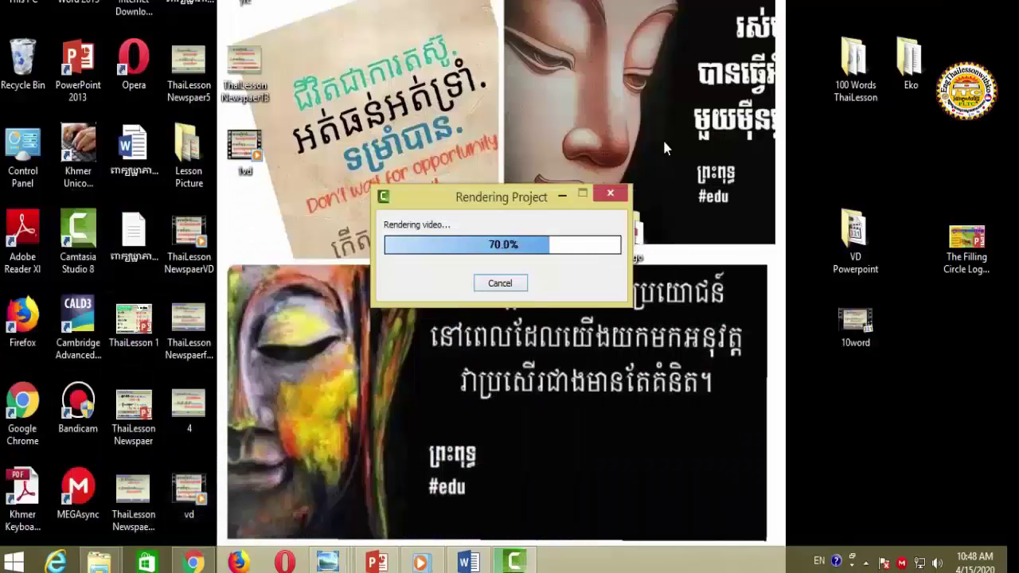
{"action": "right_click", "coordinate": [679, 65]}
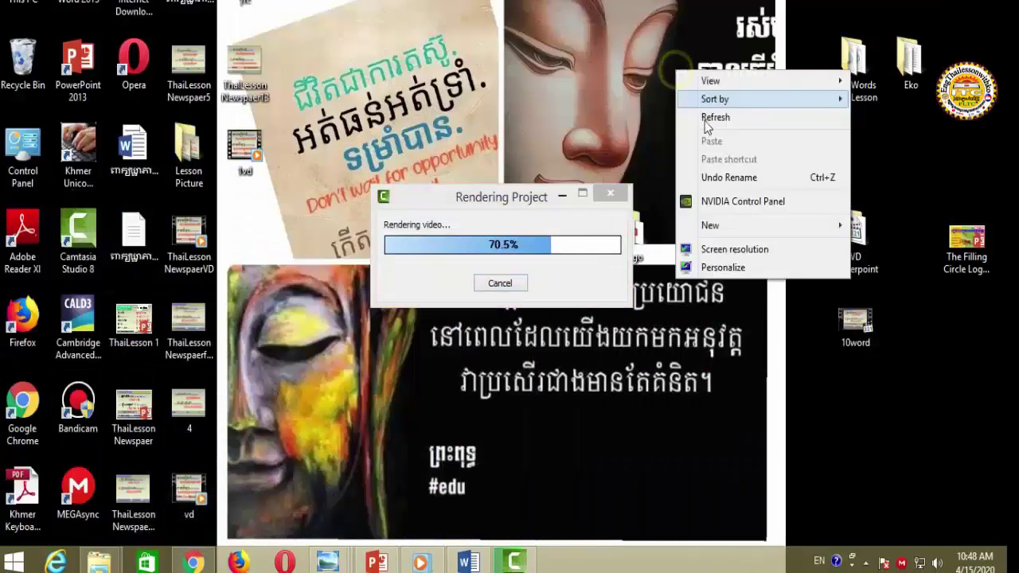
{"action": "left_click", "coordinate": [700, 111]}
{"action": "right_click", "coordinate": [690, 79]}
{"action": "left_click", "coordinate": [705, 117]}
{"action": "right_click", "coordinate": [689, 79]}
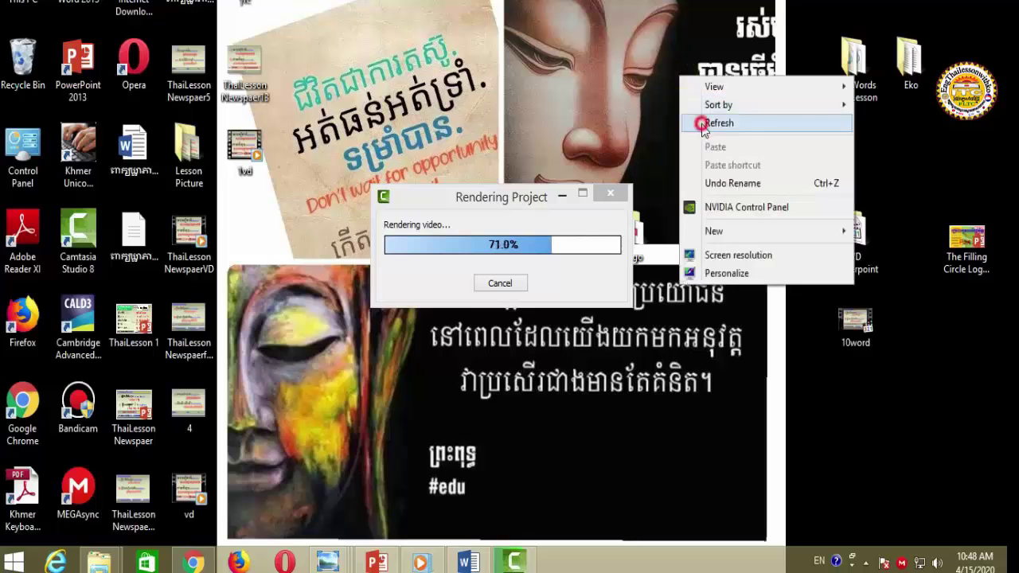
{"action": "left_click", "coordinate": [705, 117]}
{"action": "right_click", "coordinate": [692, 90]}
{"action": "left_click", "coordinate": [713, 124]}
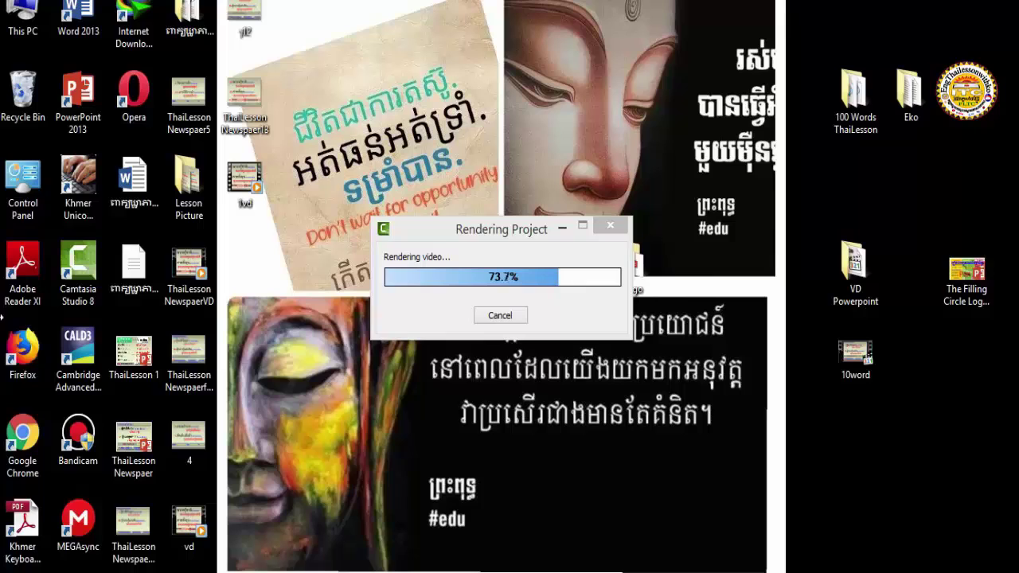
- Refresh the desktop four more times, then bring up the screen-annotation pen toolbar
{"action": "right_click", "coordinate": [682, 126]}
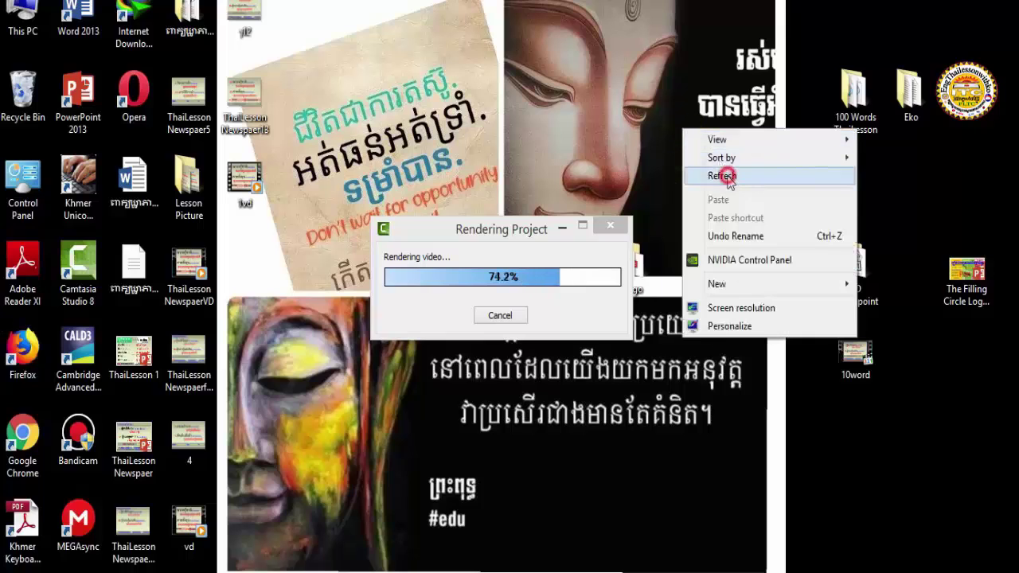
{"action": "left_click", "coordinate": [723, 176]}
{"action": "right_click", "coordinate": [699, 109]}
{"action": "left_click", "coordinate": [733, 156]}
{"action": "right_click", "coordinate": [685, 115]}
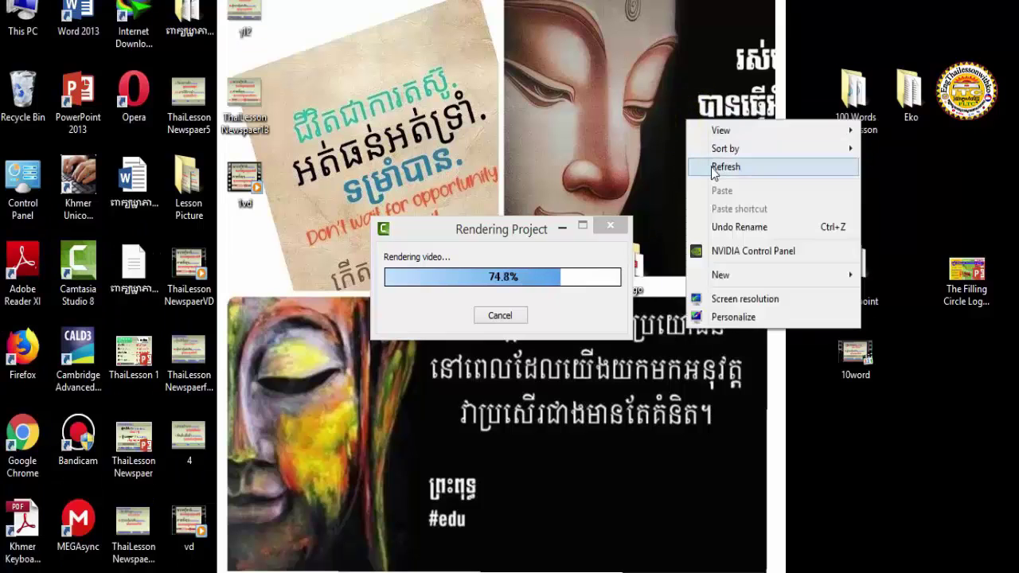
{"action": "left_click", "coordinate": [714, 165]}
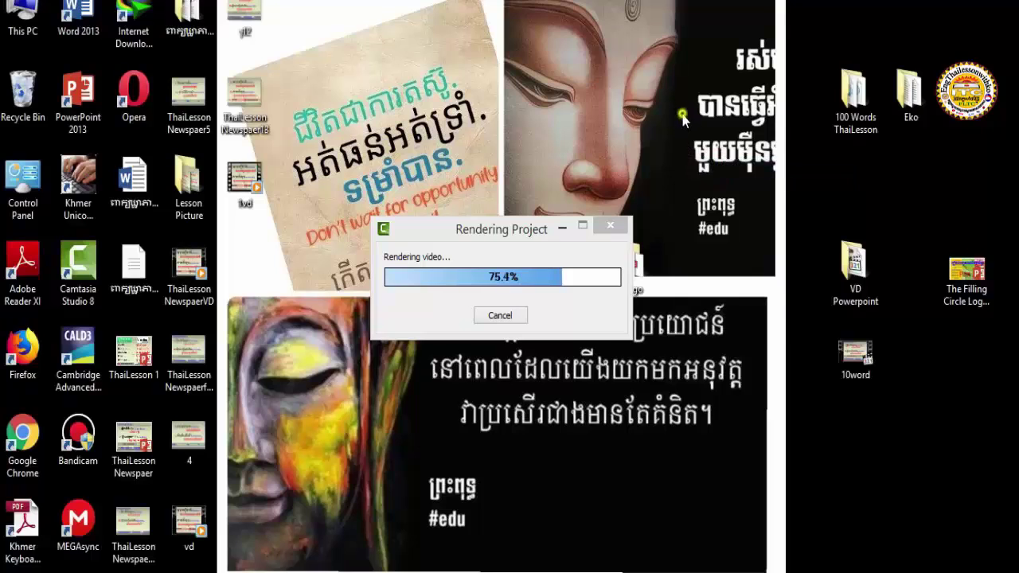
{"action": "right_click", "coordinate": [672, 105]}
{"action": "left_click", "coordinate": [714, 166]}
{"action": "left_click", "coordinate": [997, 2]}
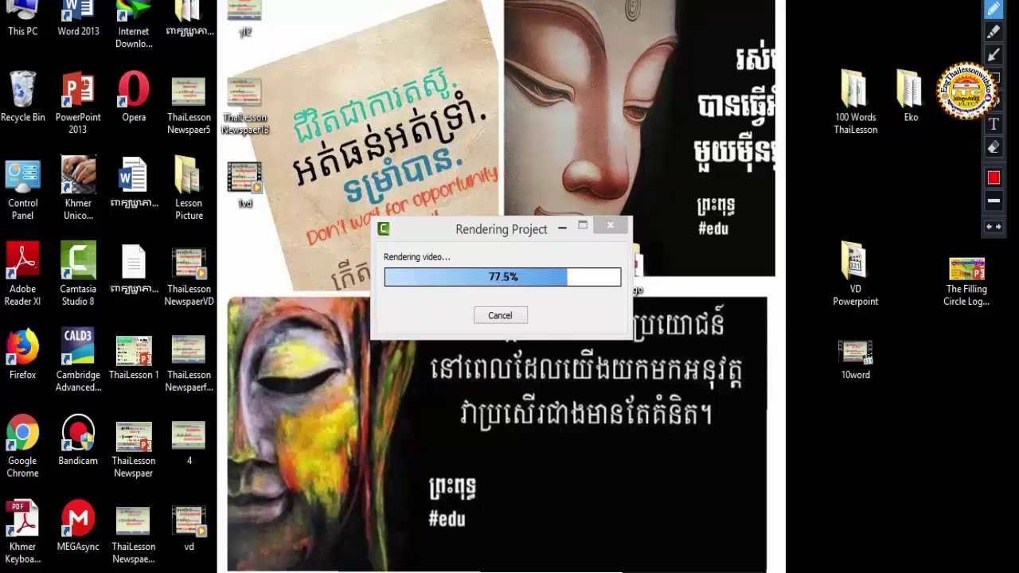